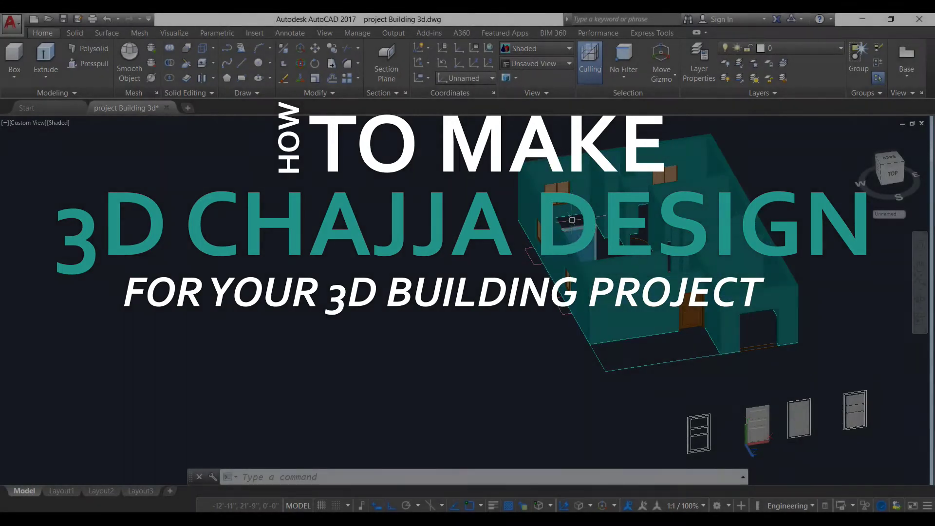
Step: Orbit and zoom around the building, then select its outer wall solids
scroll(572, 298, up, 4)
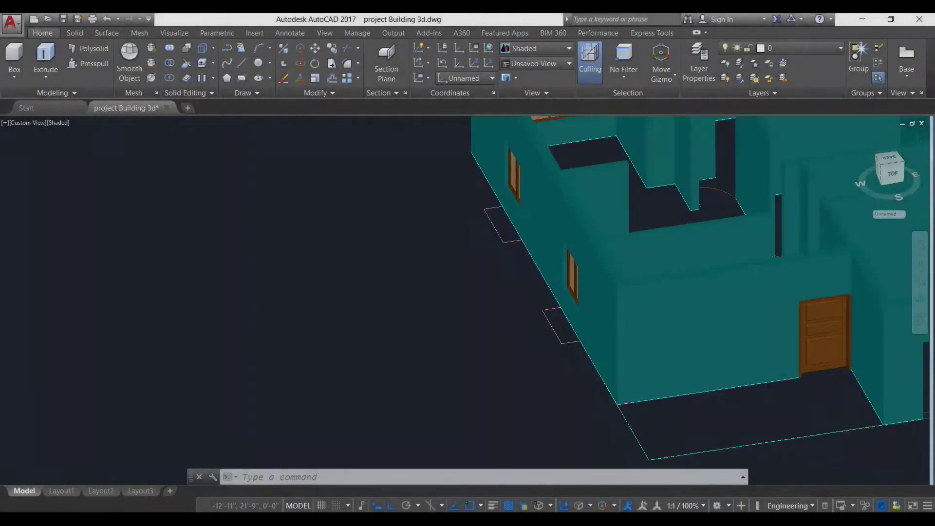
scroll(581, 315, down, 5)
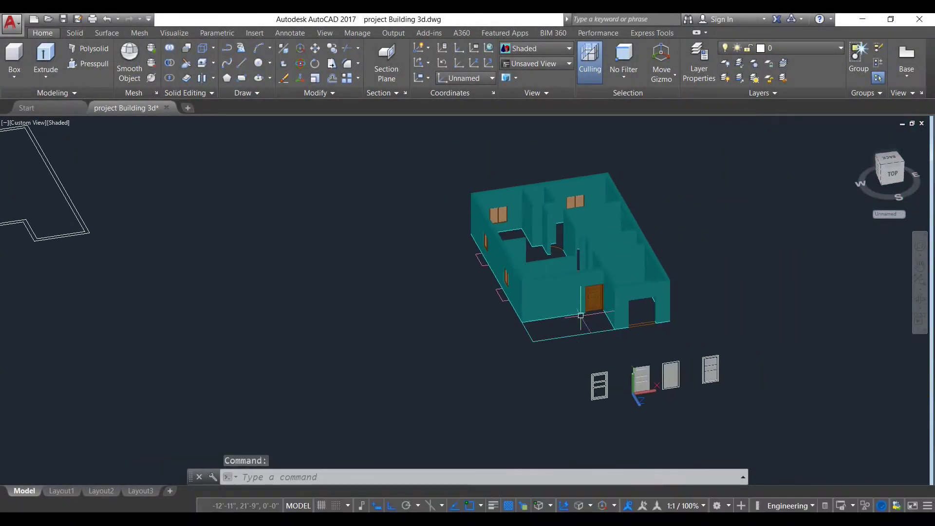
scroll(581, 315, up, 4)
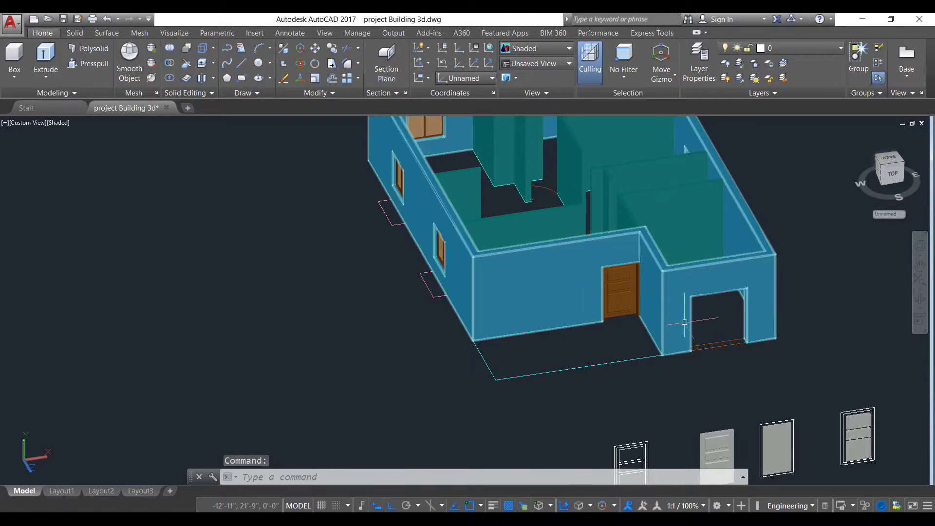
scroll(816, 280, down, 5)
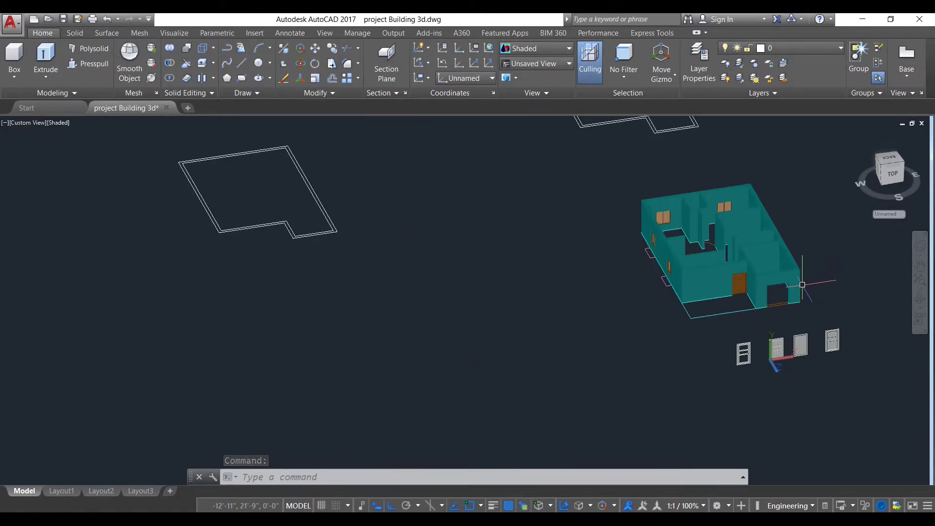
middle_drag(802, 284, 649, 266)
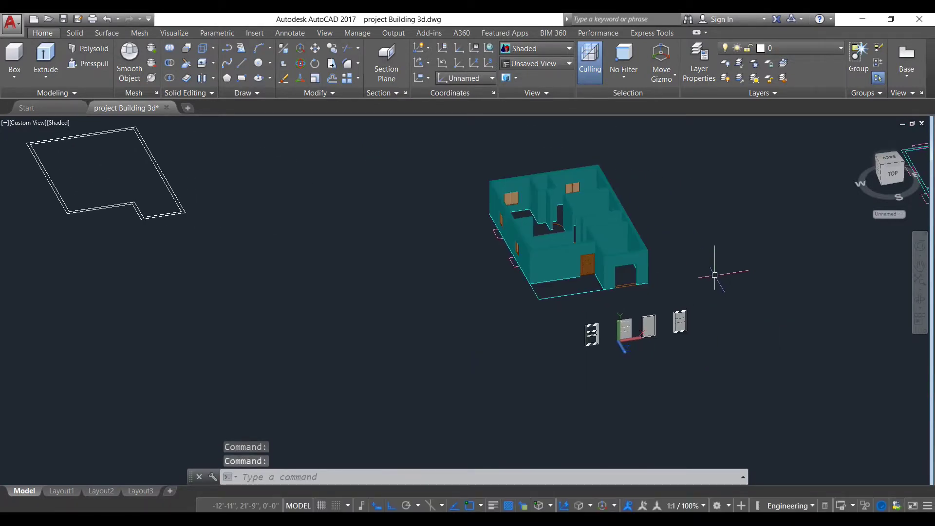
shift+middle_drag(712, 273, 643, 274)
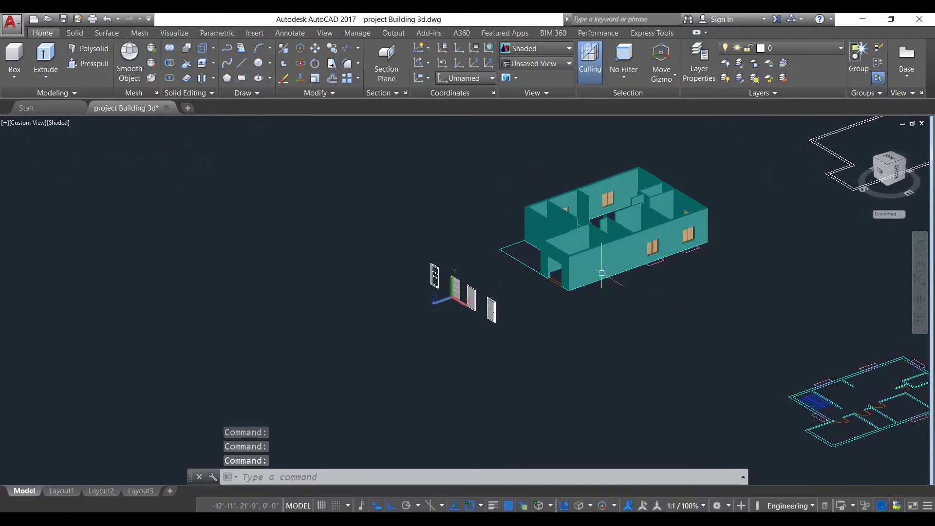
scroll(642, 274, up, 4)
scroll(662, 248, up, 5)
scroll(692, 316, down, 2)
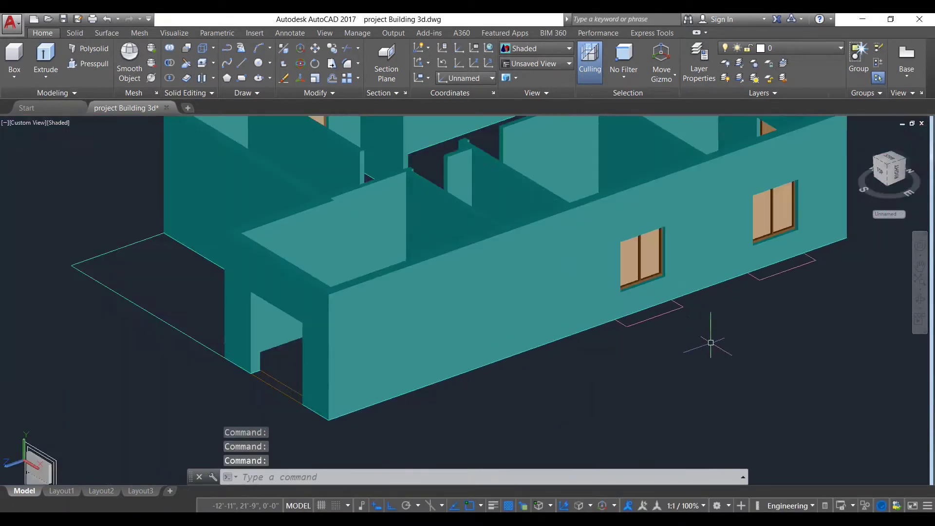
shift+middle_drag(709, 338, 823, 269)
scroll(615, 330, up, 2)
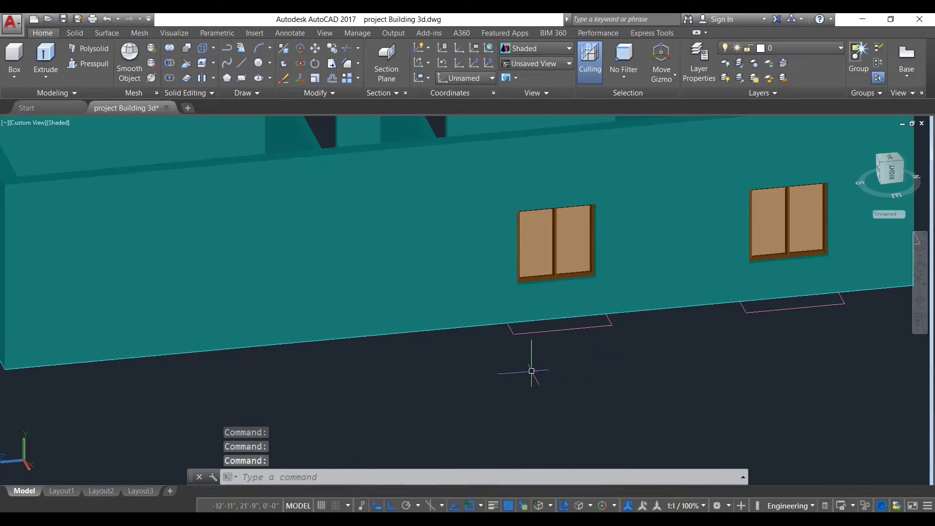
shift+middle_drag(532, 371, 459, 209)
click(459, 209)
Step: Turn off the 3d walls layer and zoom in on a window in the floor plan
click(779, 48)
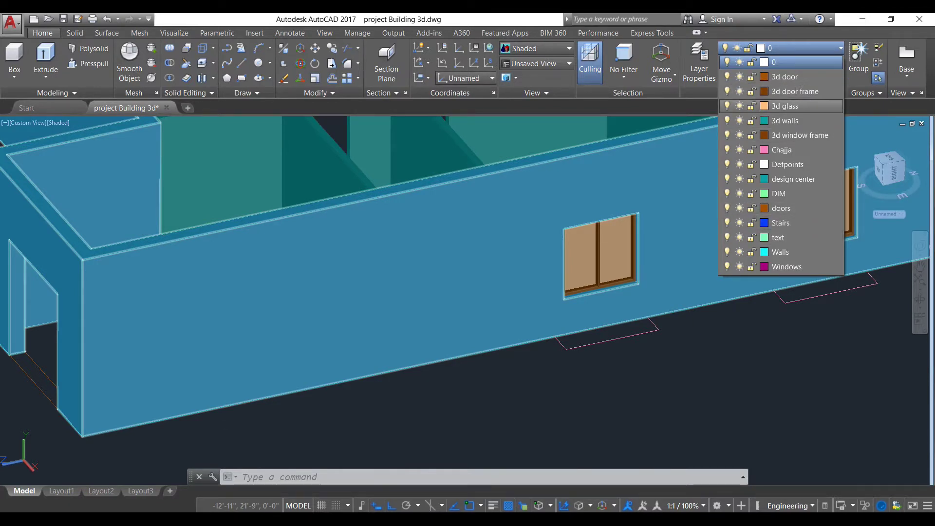
click(727, 121)
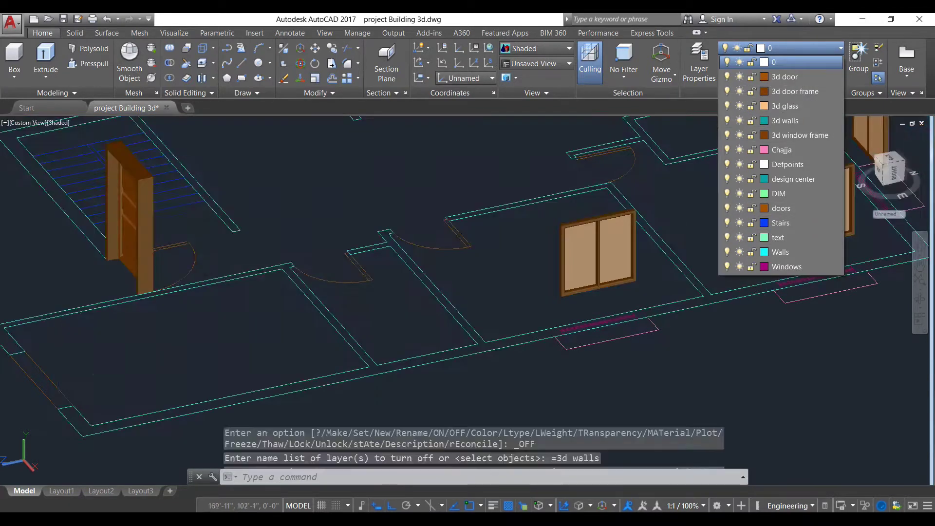
scroll(740, 196, down, 5)
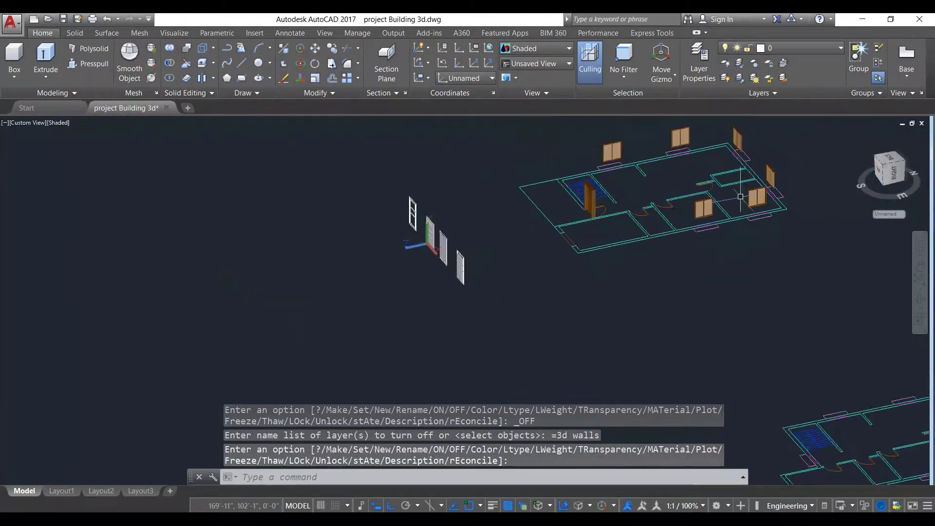
scroll(664, 202, up, 3)
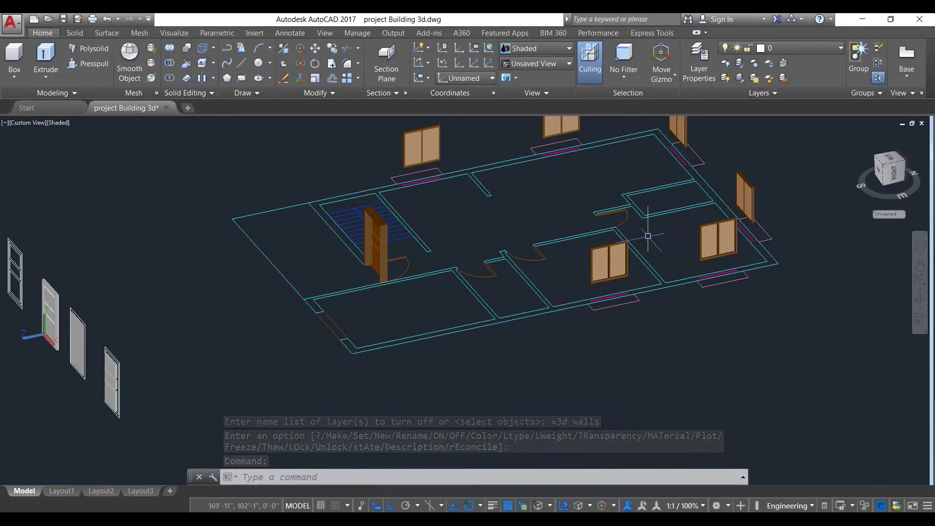
scroll(618, 239, up, 3)
scroll(619, 241, up, 6)
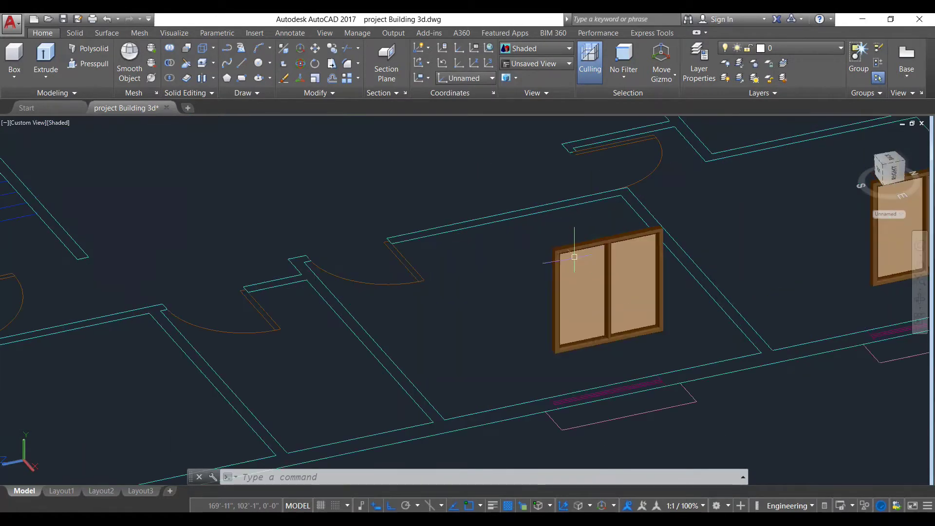
scroll(550, 246, down, 4)
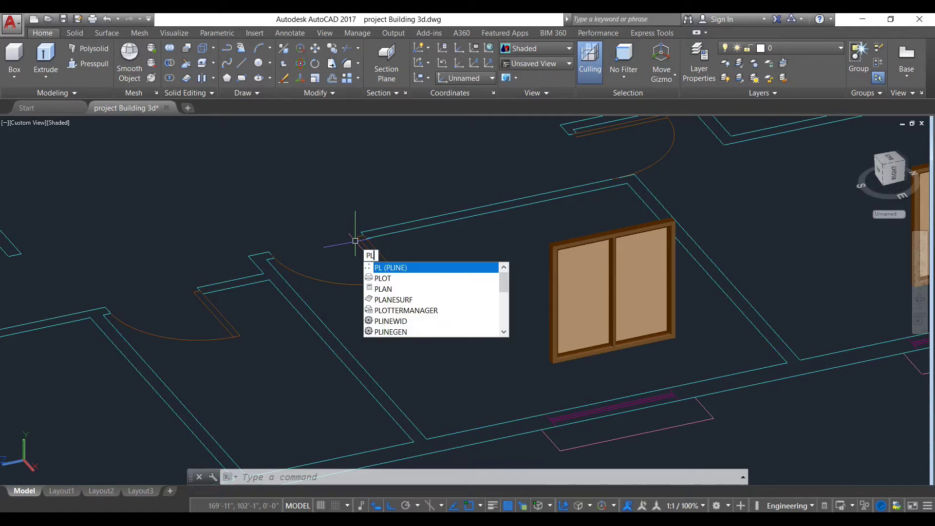
Step: Cancel the polyline and try a UCS from the window's bottom-left corner, then abandon it
key(Escape)
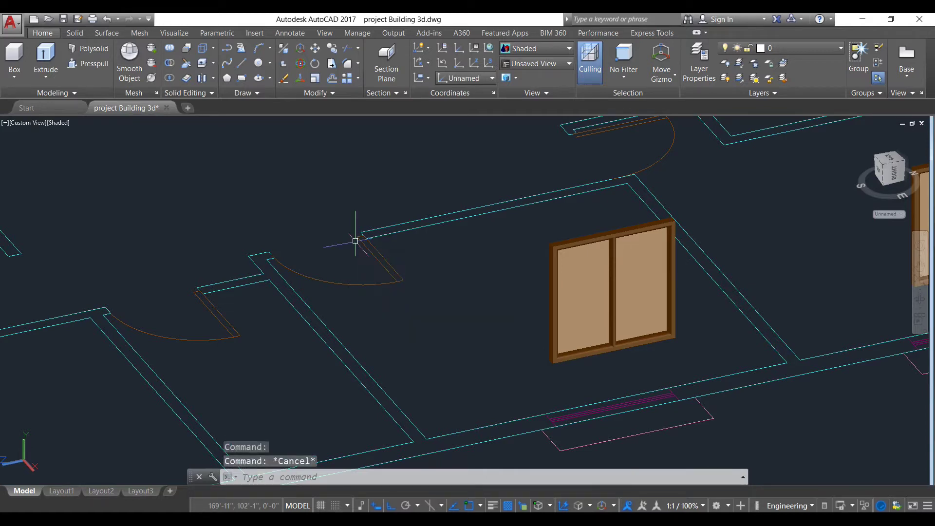
text(ucs)
key(Return)
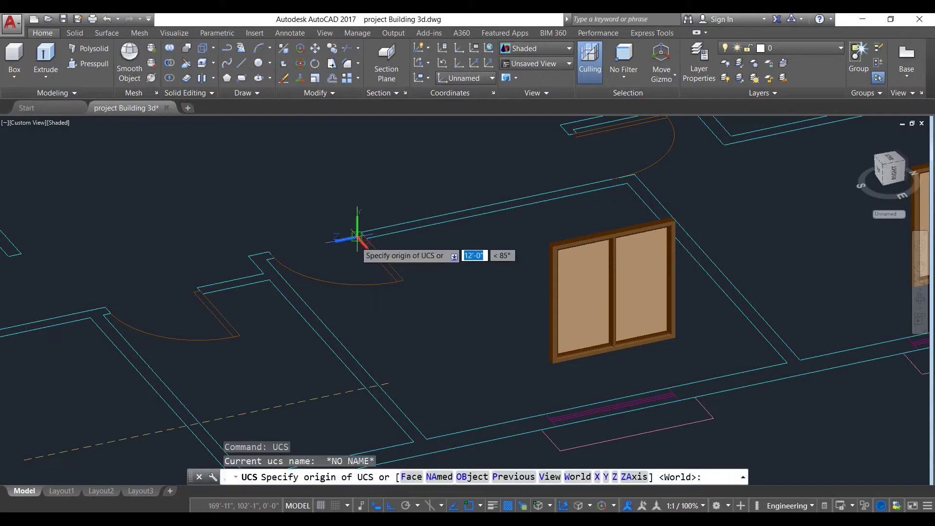
click(556, 361)
click(675, 337)
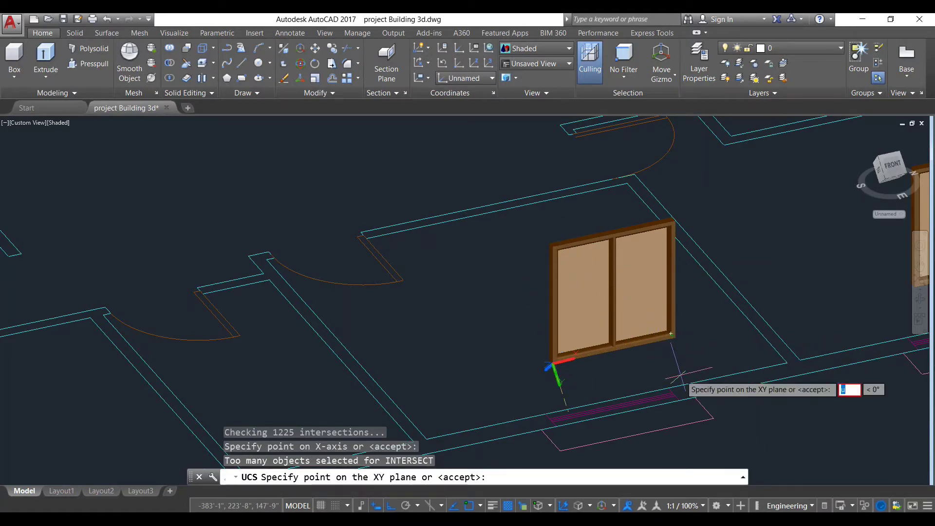
key(Escape)
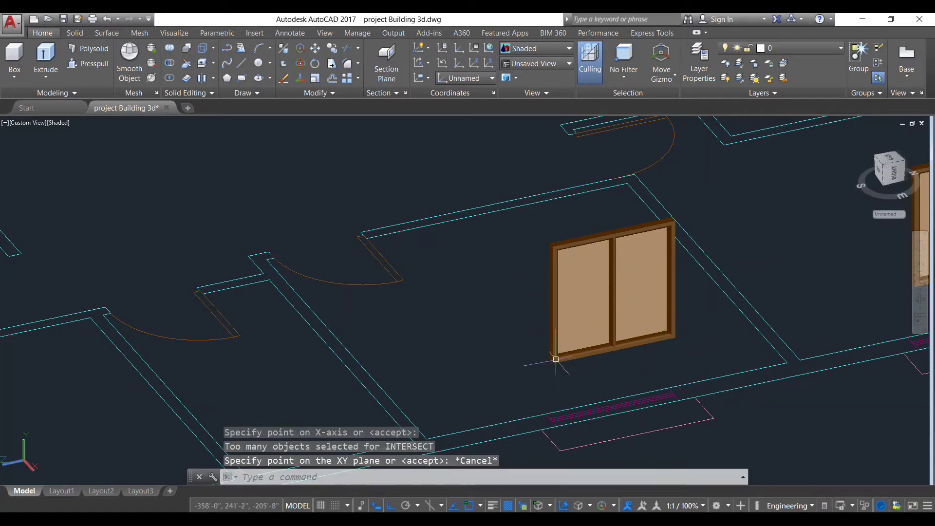
Step: Set the UCS origin at the window frame's lower-left corner, X along the bottom edge, XY through the top corner
text(Ucs)
key(Return)
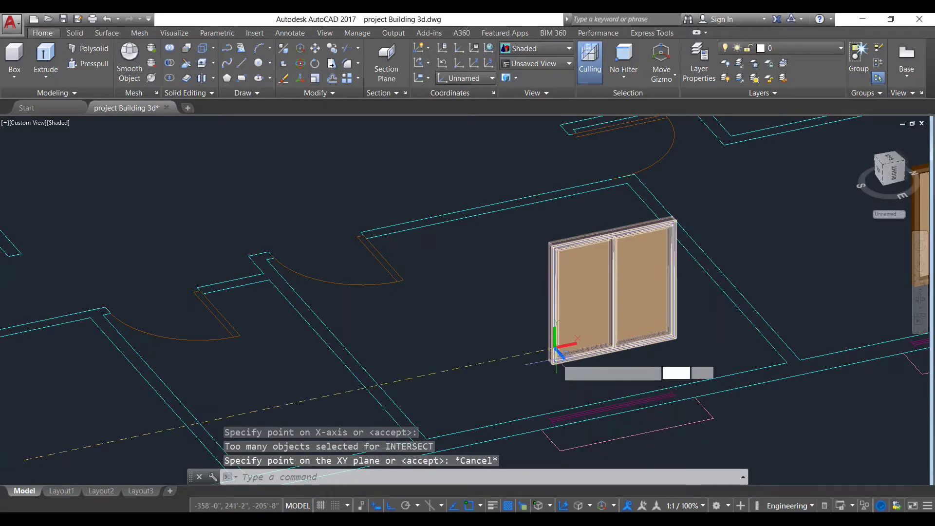
scroll(554, 357, up, 6)
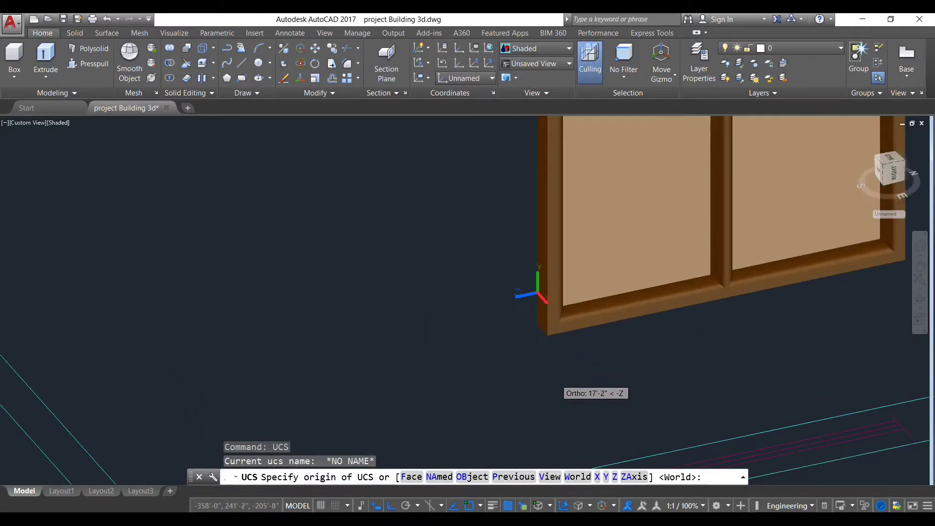
click(550, 336)
scroll(550, 341, down, 3)
middle_drag(550, 341, 511, 373)
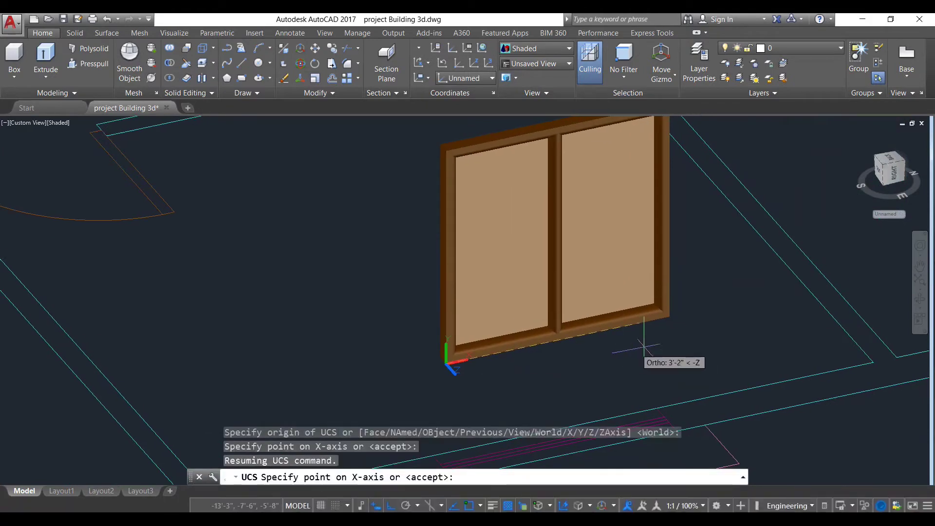
click(670, 317)
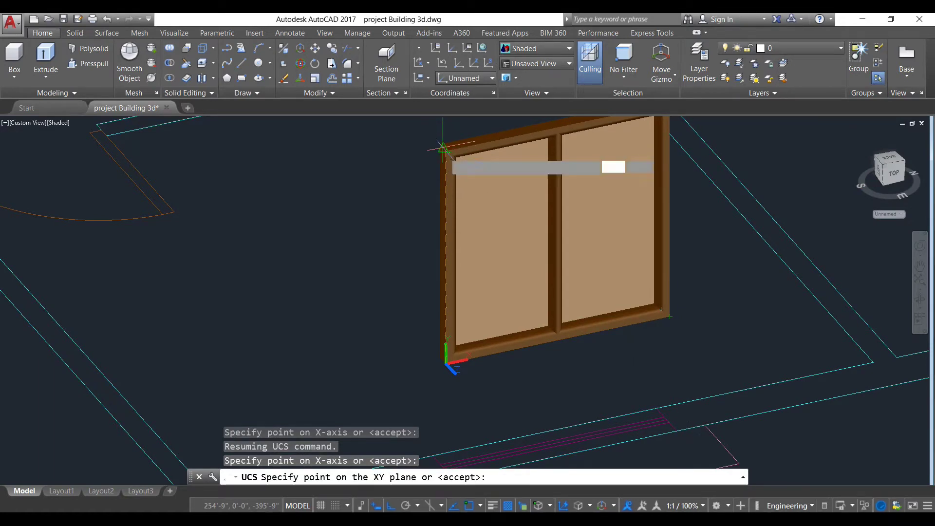
scroll(443, 151, up, 4)
click(442, 155)
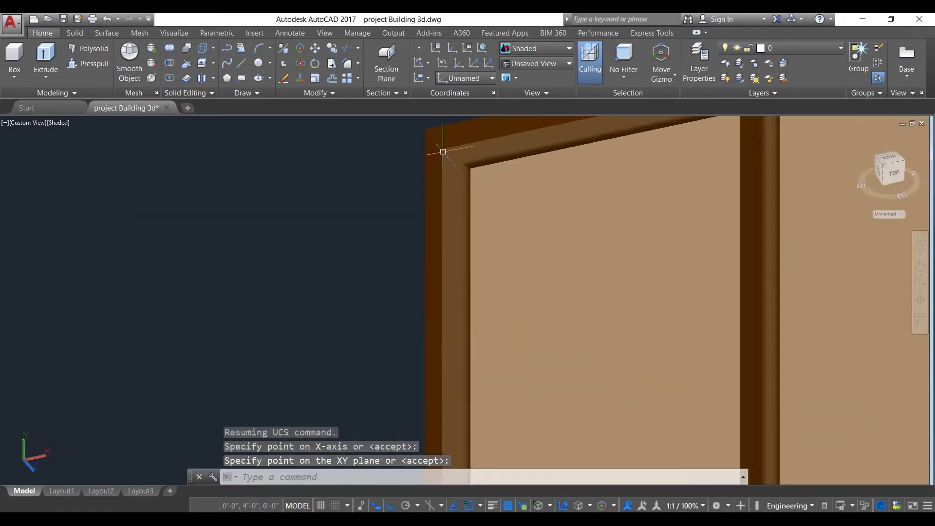
Step: Pan and orbit the view so the aligned window faces the viewer
scroll(442, 155, down, 6)
scroll(462, 219, up, 2)
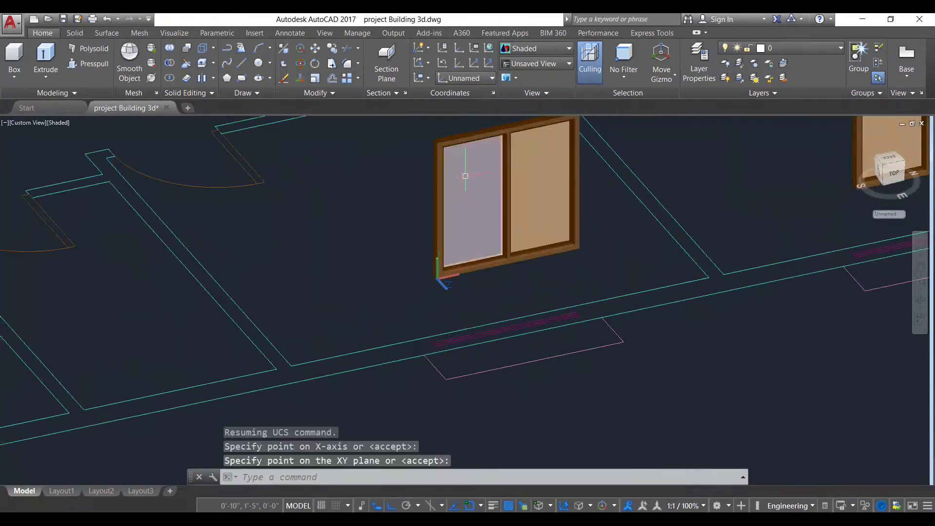
middle_drag(462, 219, 387, 225)
scroll(396, 267, up, 2)
scroll(395, 267, down, 2)
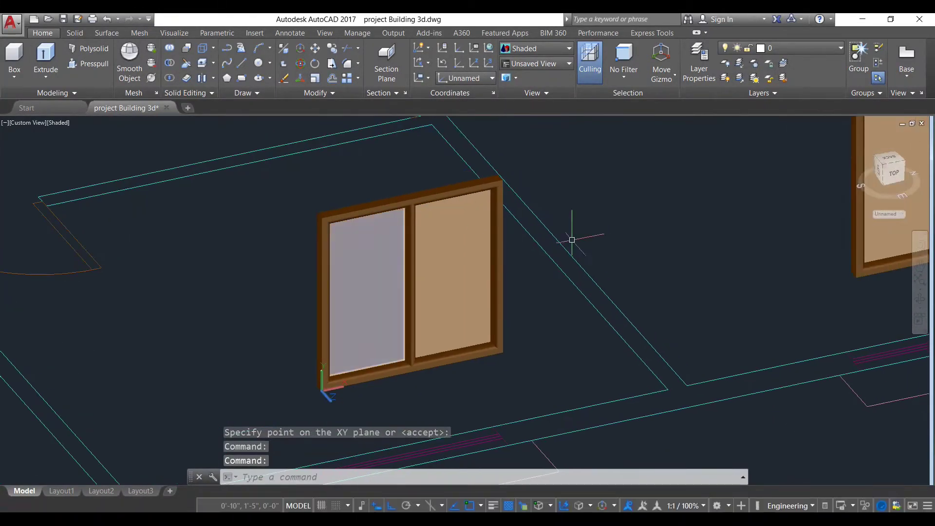
shift+middle_drag(629, 234, 673, 209)
scroll(524, 223, up, 2)
Step: Switch the visual style from Shaded to Wireframe and restart the PLINE command
text(l)
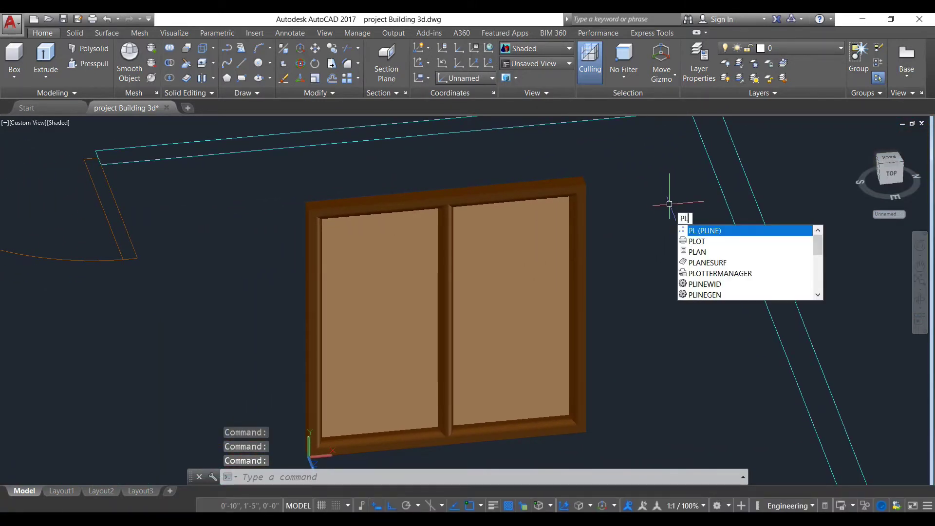
key(Return)
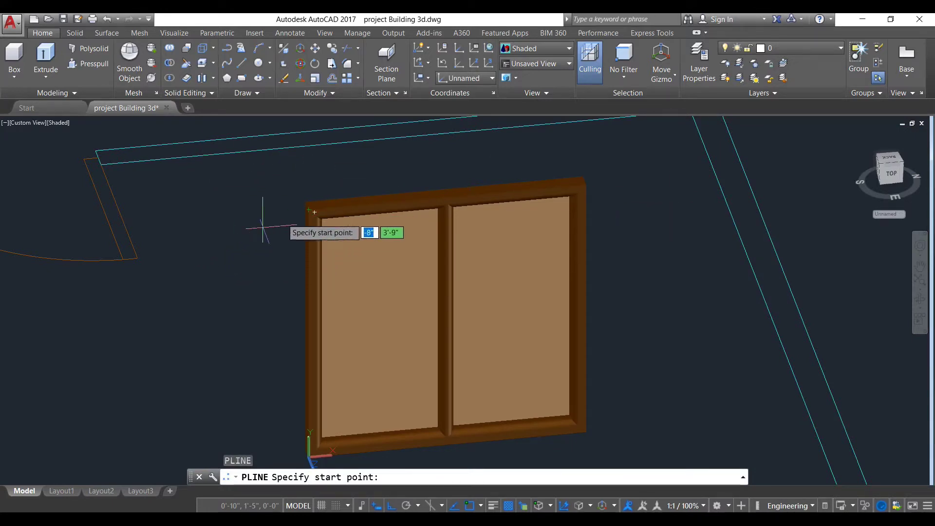
click(536, 49)
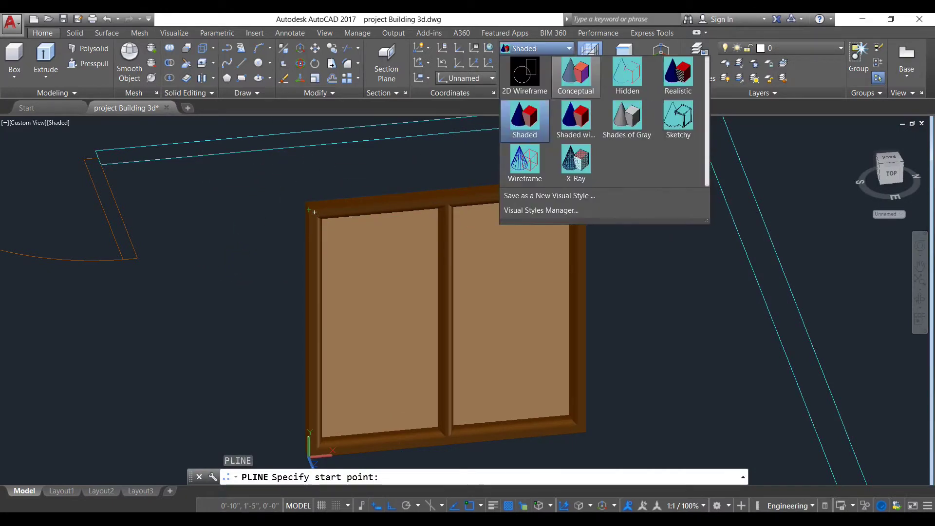
click(521, 160)
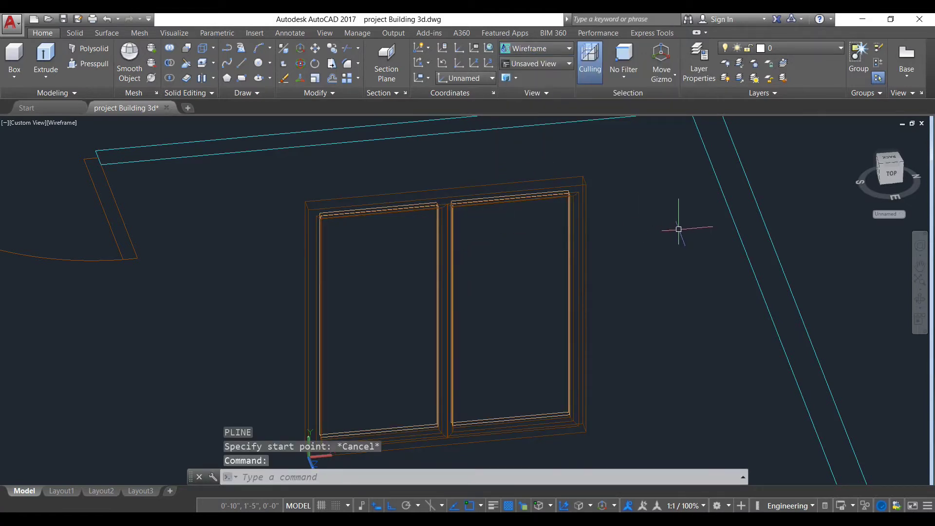
text(pl)
key(Return)
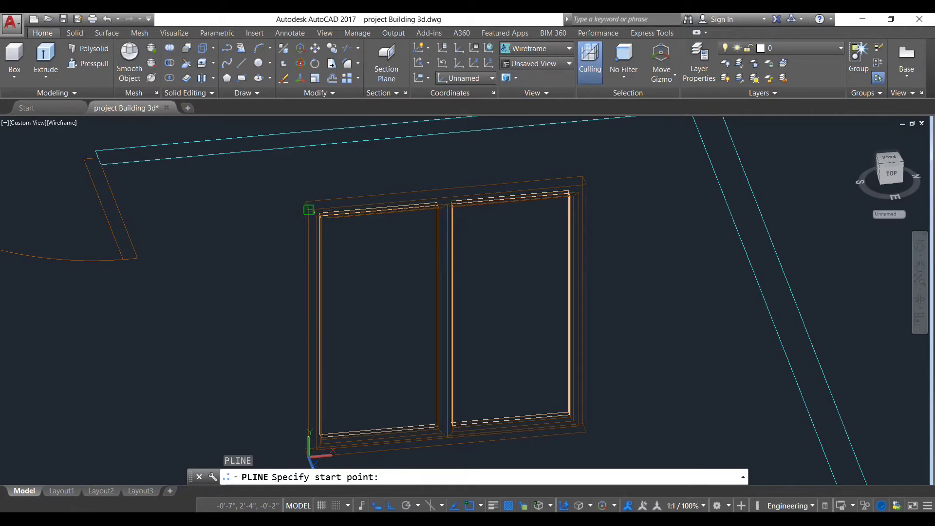
Step: Start the chajja polyline at the window frame's top corner with 10" and 5" segments
click(308, 210)
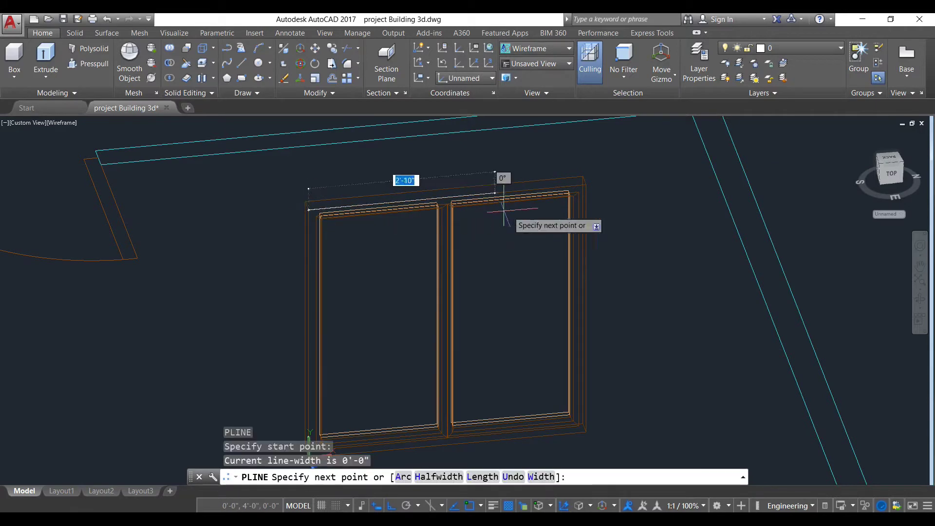
click(585, 184)
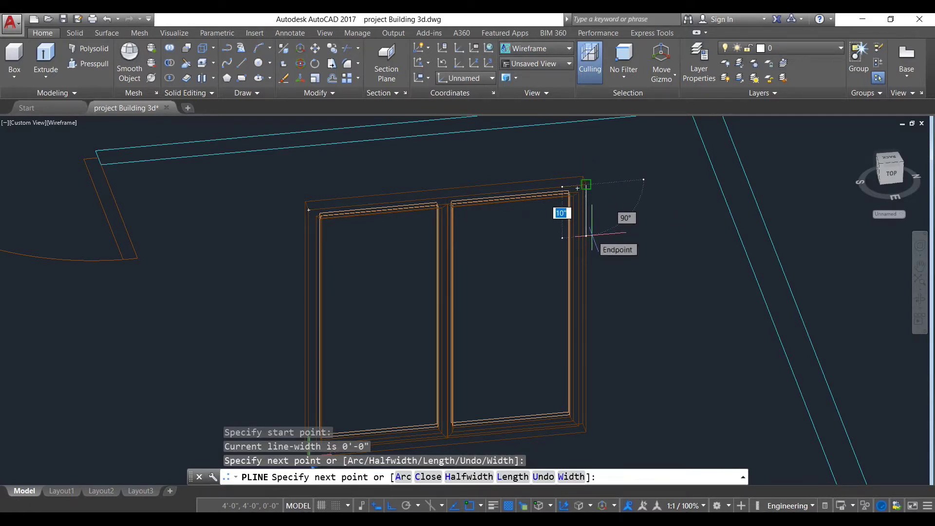
text(10)
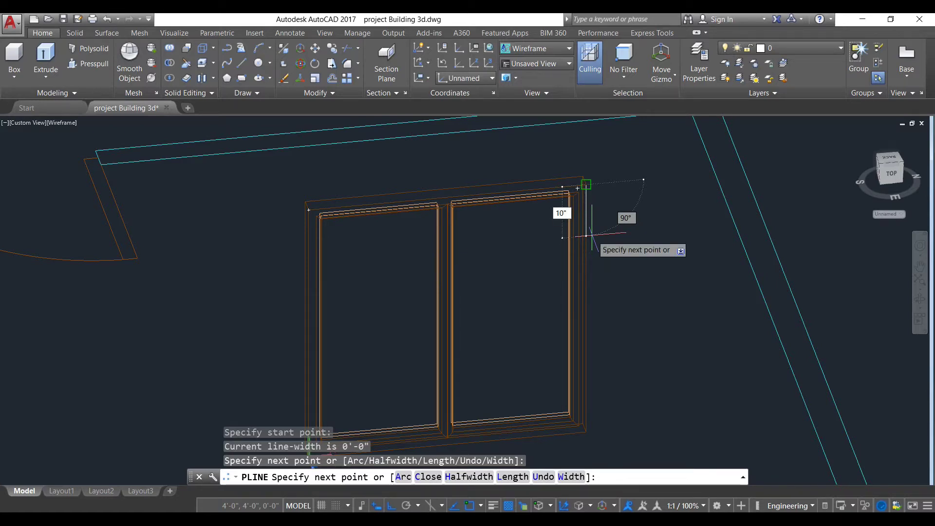
key(Return)
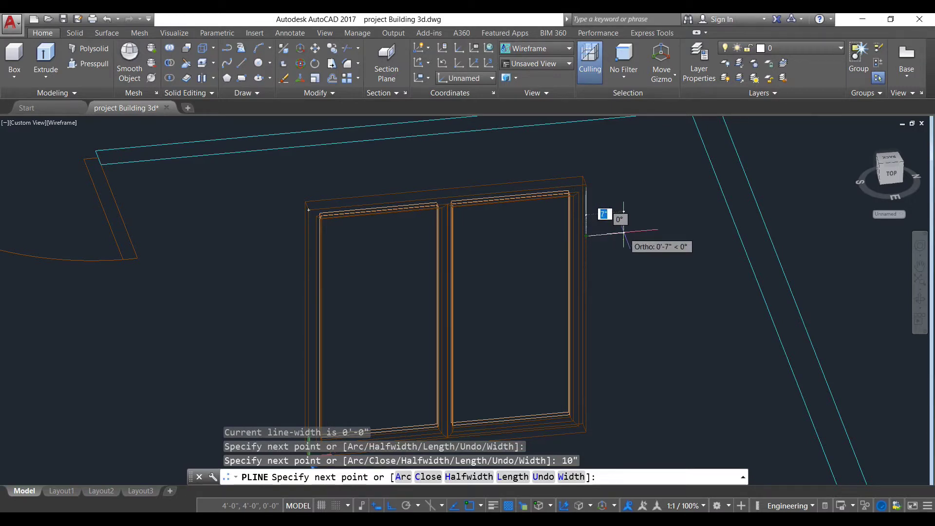
key(Return)
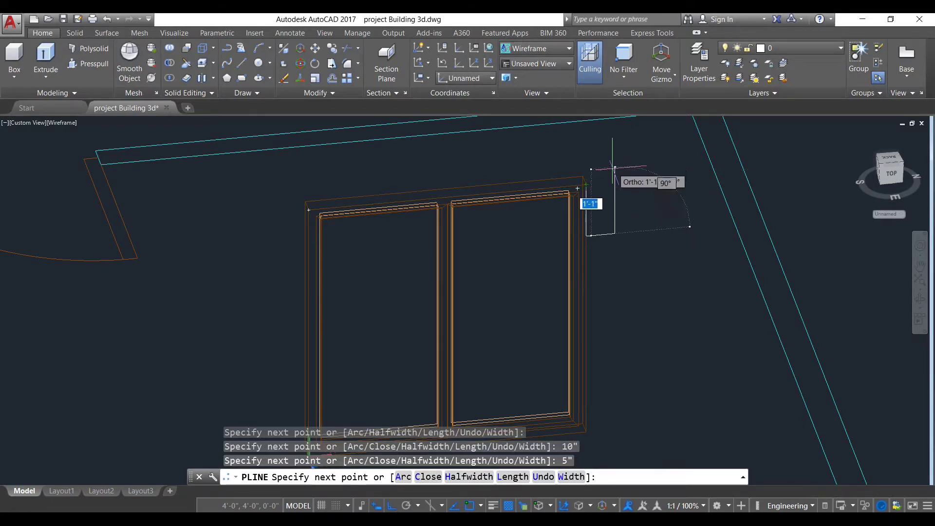
Step: Continue the chajja profile across the window top with further 5" and 10" segments
click(615, 182)
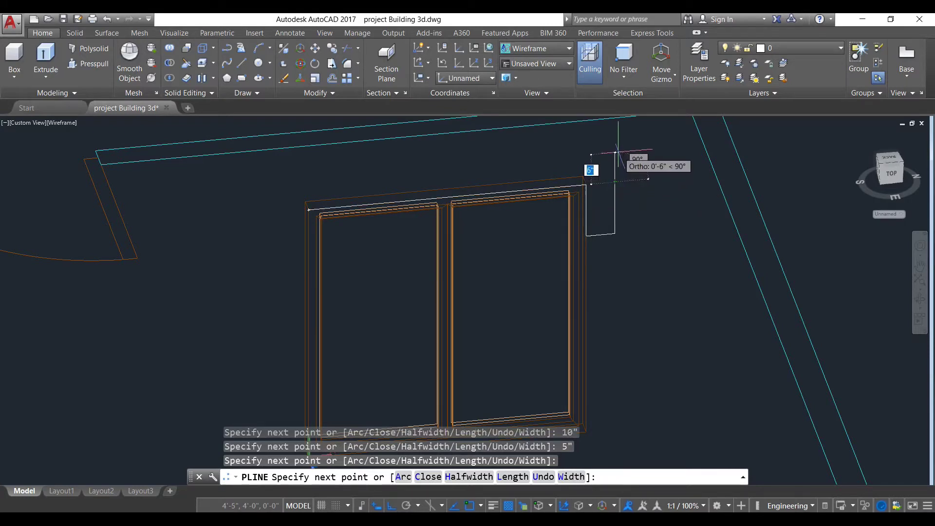
text(5")
key(Return)
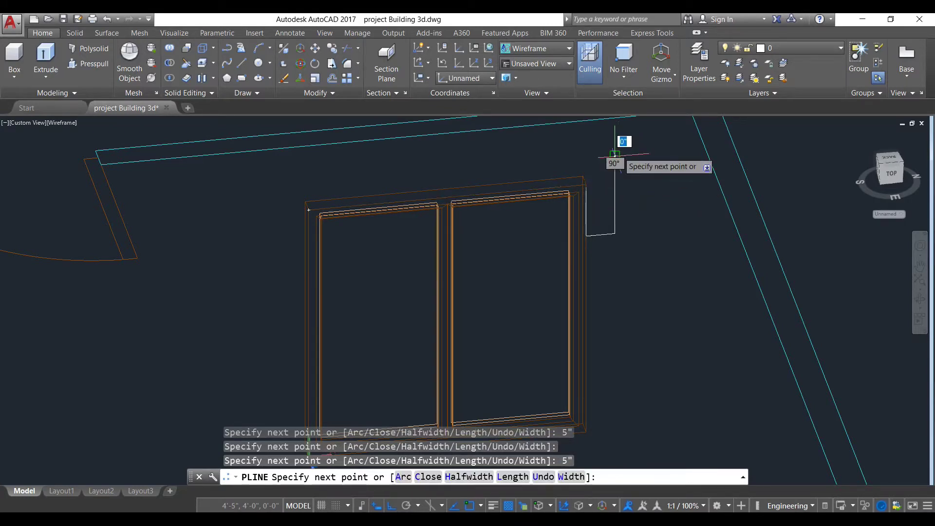
click(309, 184)
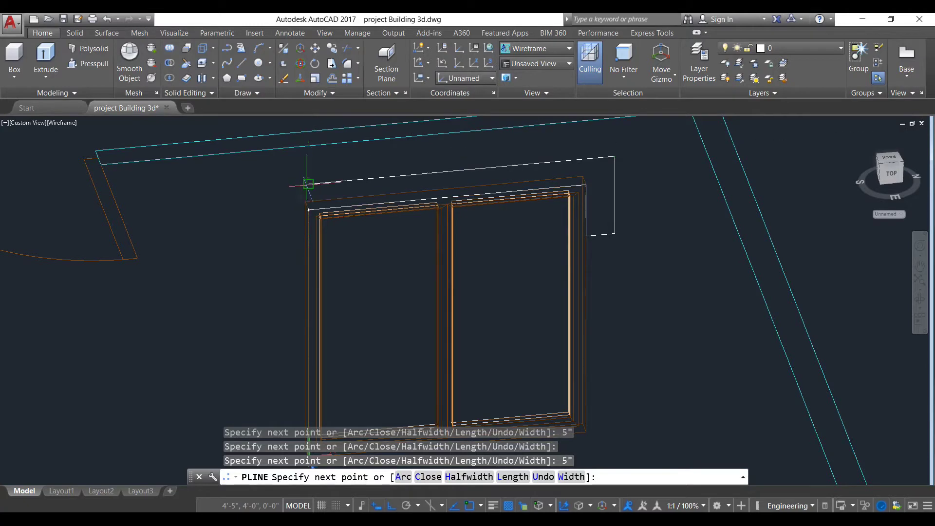
key(Return)
click(280, 187)
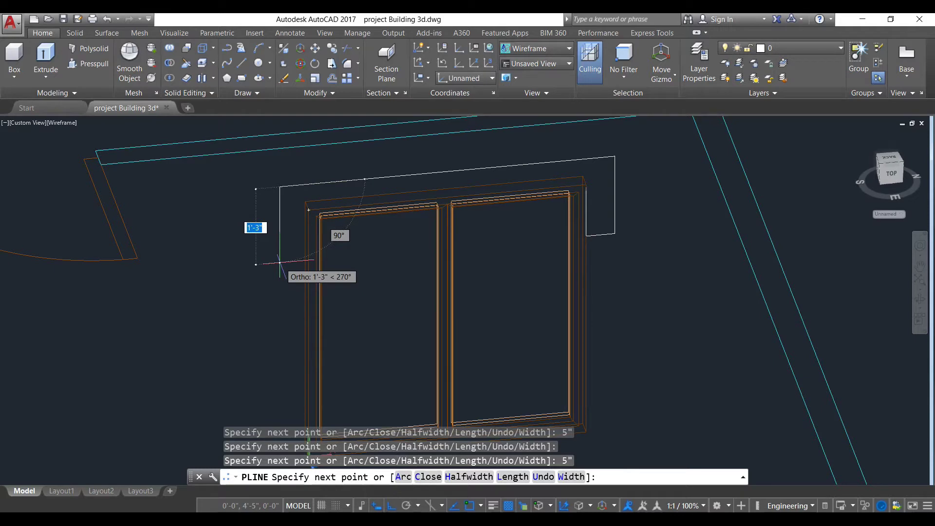
key(Return)
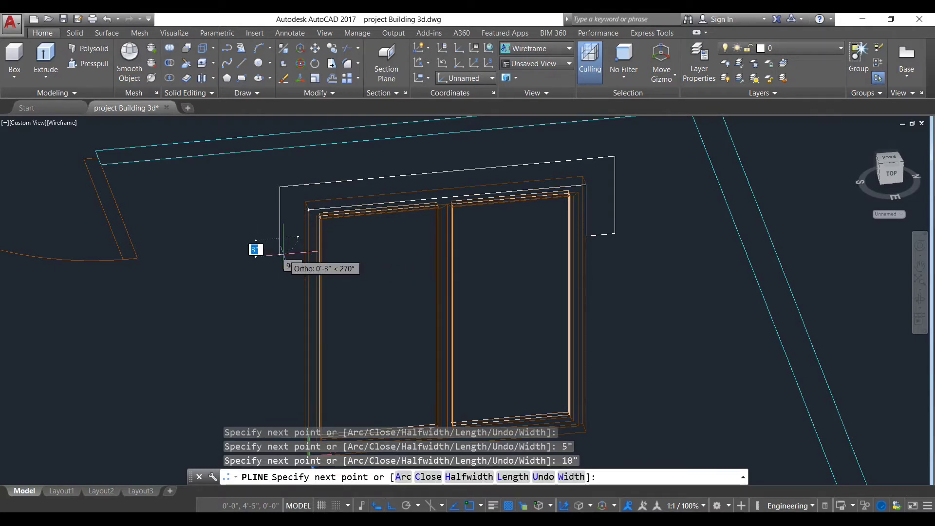
scroll(308, 244, up, 3)
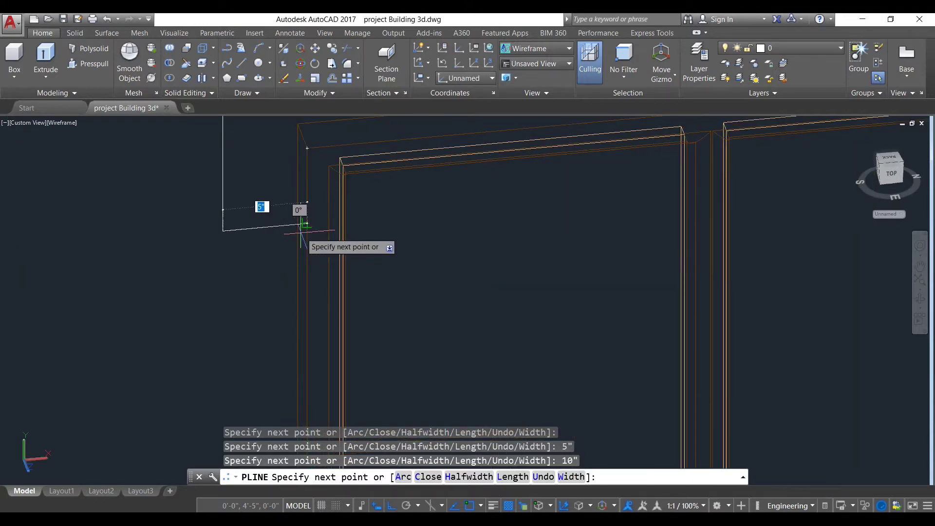
Step: Snap the last chajja vertex, end the polyline, and pick the outline above the left window
middle_drag(300, 273, 293, 297)
key(Escape)
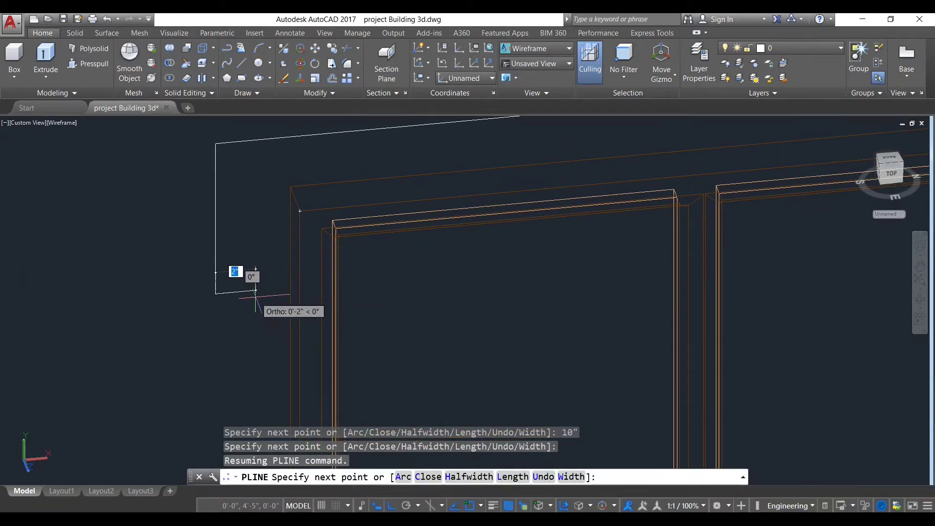
scroll(253, 282, down, 2)
middle_drag(247, 271, 228, 269)
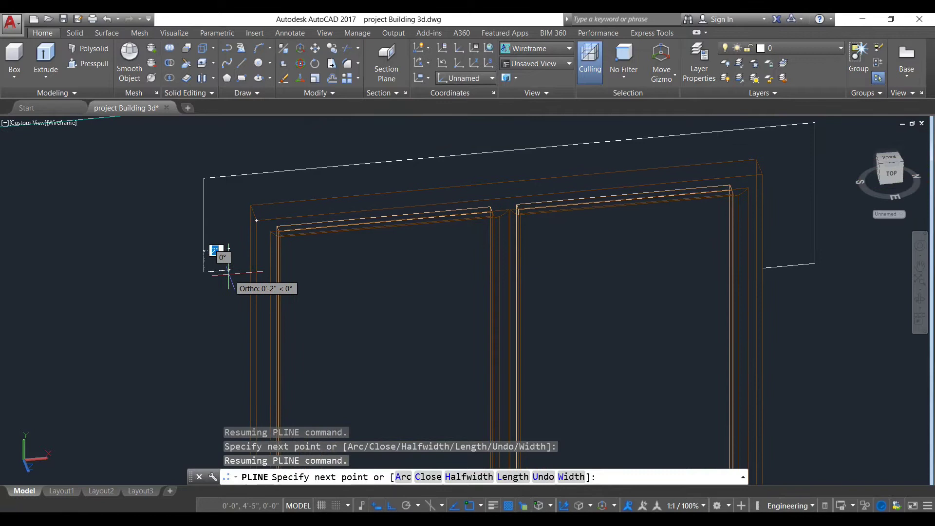
click(204, 318)
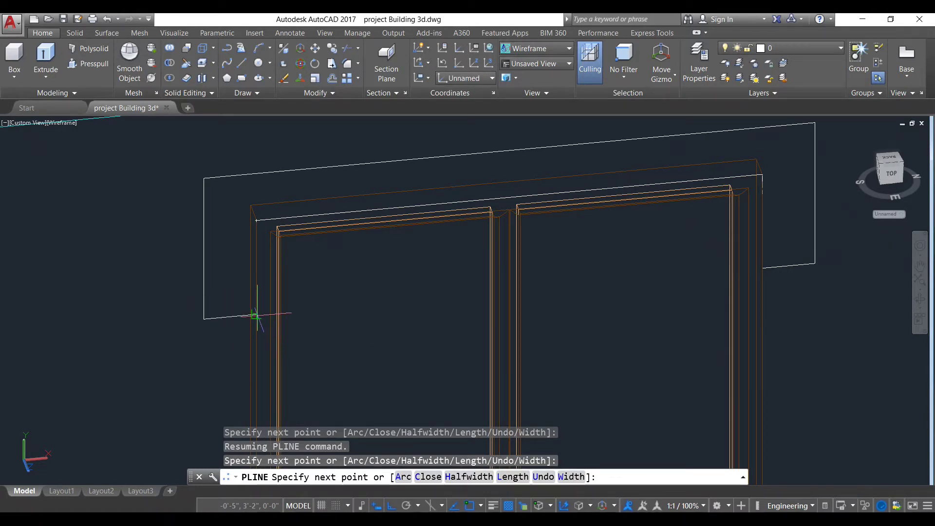
key(Return)
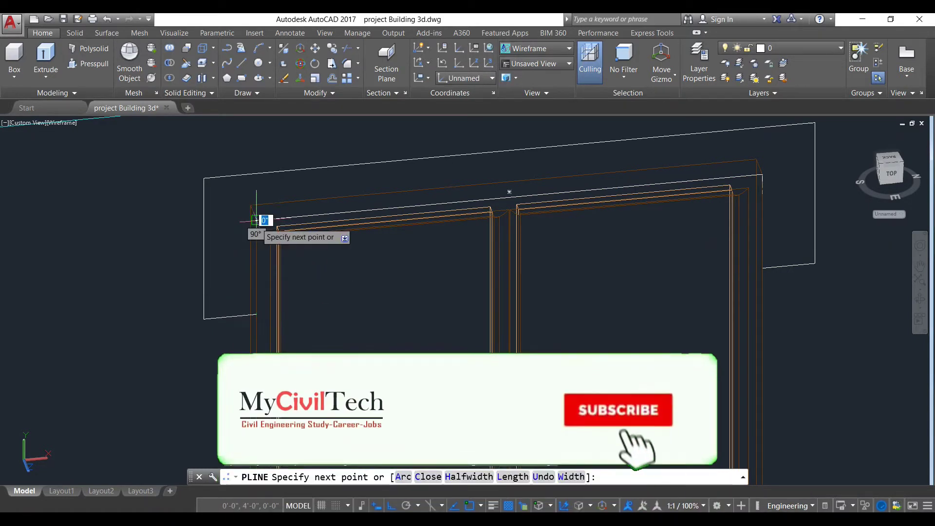
key(Escape)
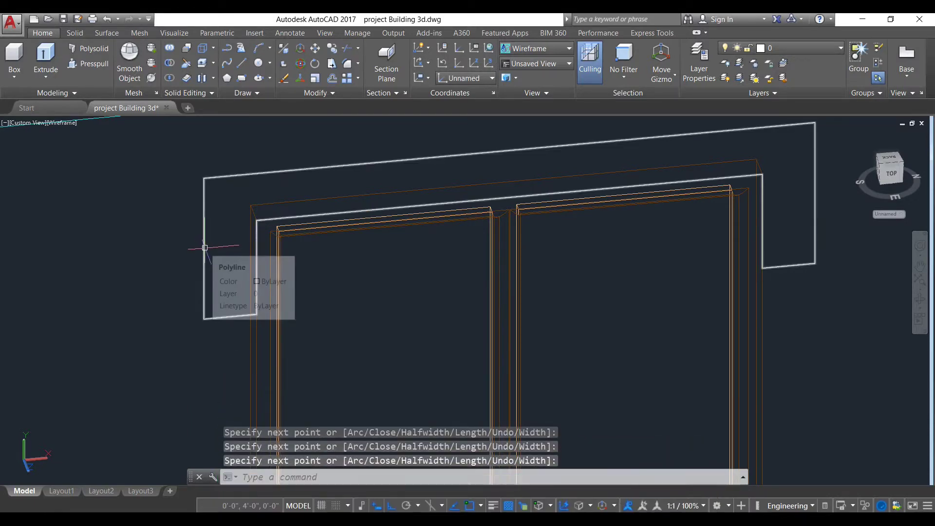
scroll(205, 247, down, 5)
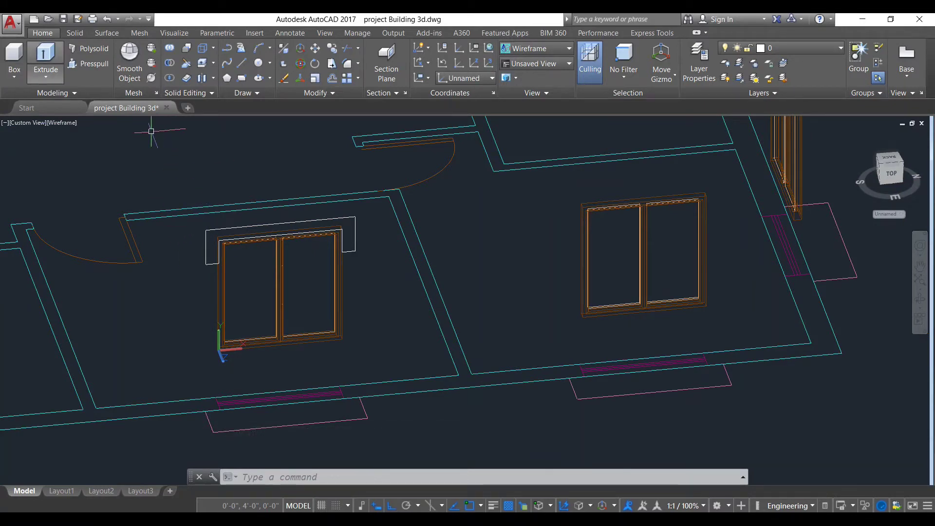
click(208, 242)
Step: Extrude the chajja outline 2' into a solid slab
key(Return)
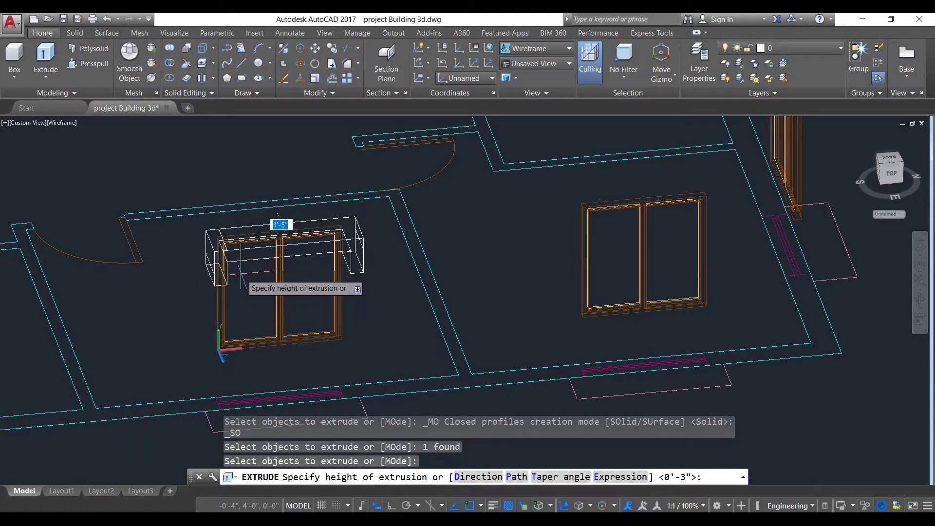
text(2')
key(Return)
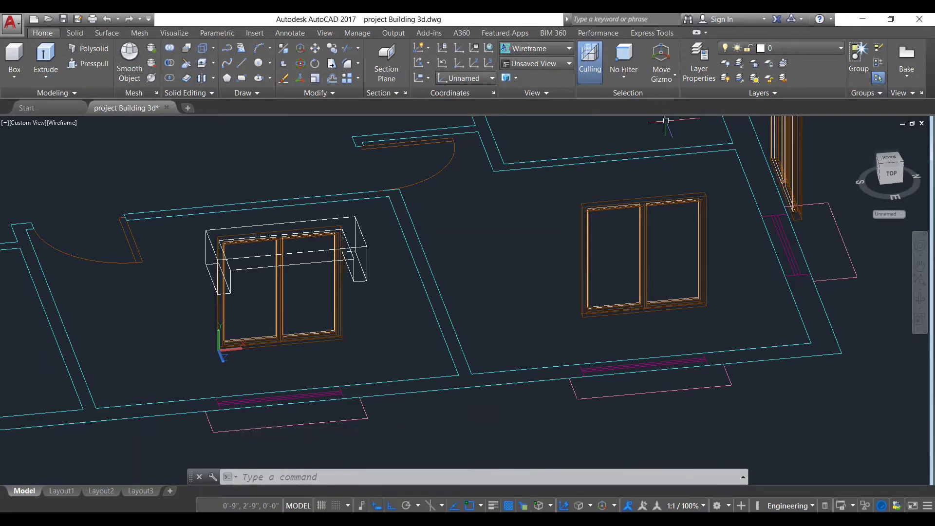
Step: Switch the visual style to Shaded and orbit to inspect the slab over the window
click(569, 48)
click(525, 109)
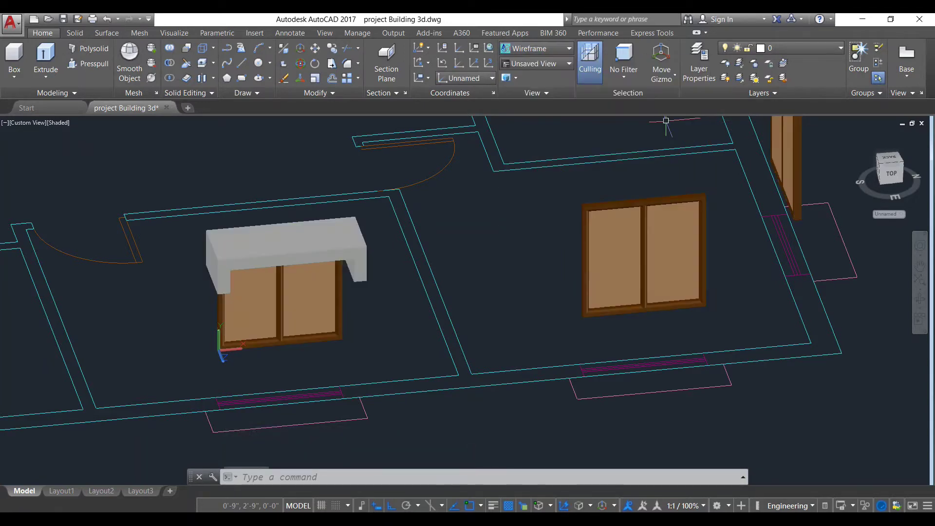
scroll(377, 289, down, 2)
middle_drag(388, 326, 439, 319)
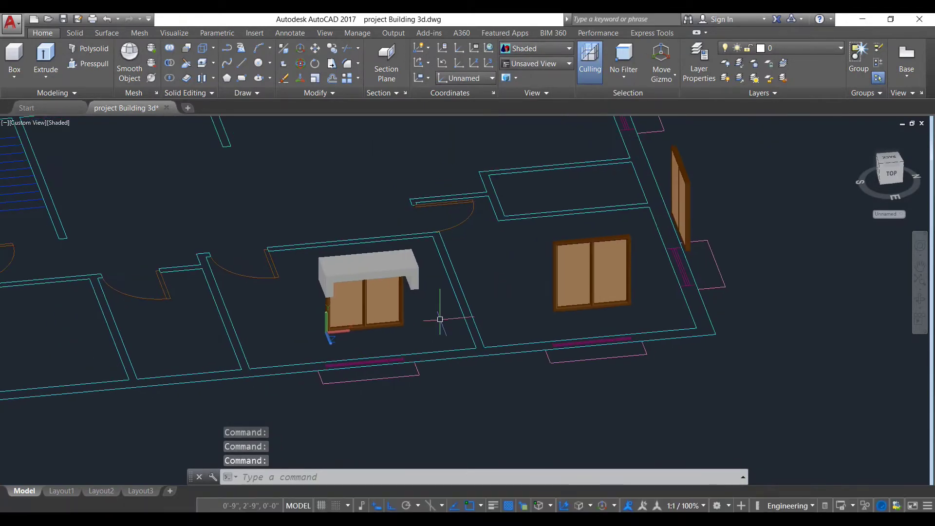
shift+middle_drag(342, 317, 355, 261)
scroll(345, 306, up, 4)
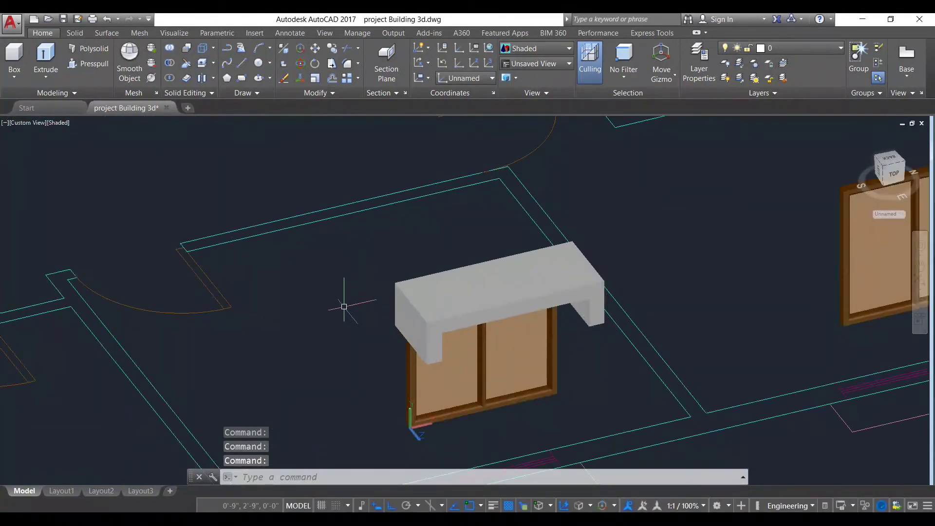
scroll(350, 316, up, 2)
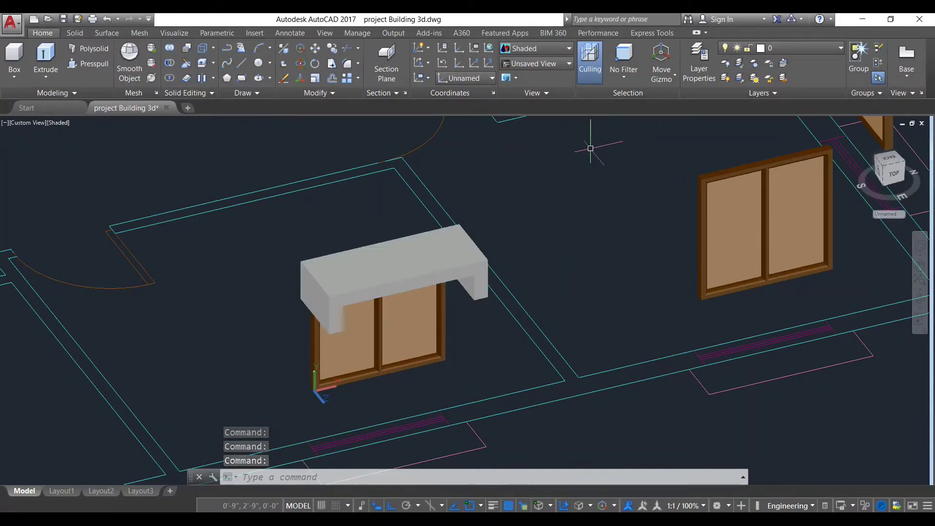
scroll(509, 265, down, 5)
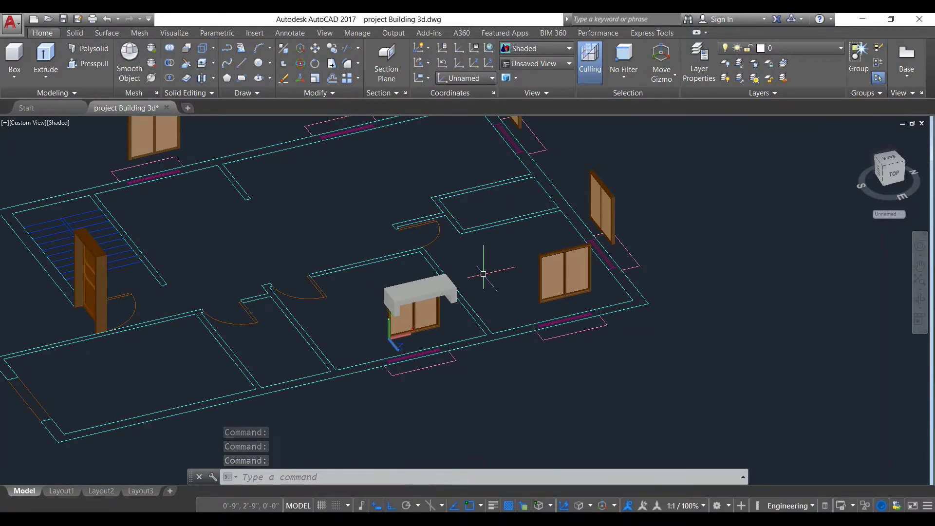
scroll(483, 277, up, 2)
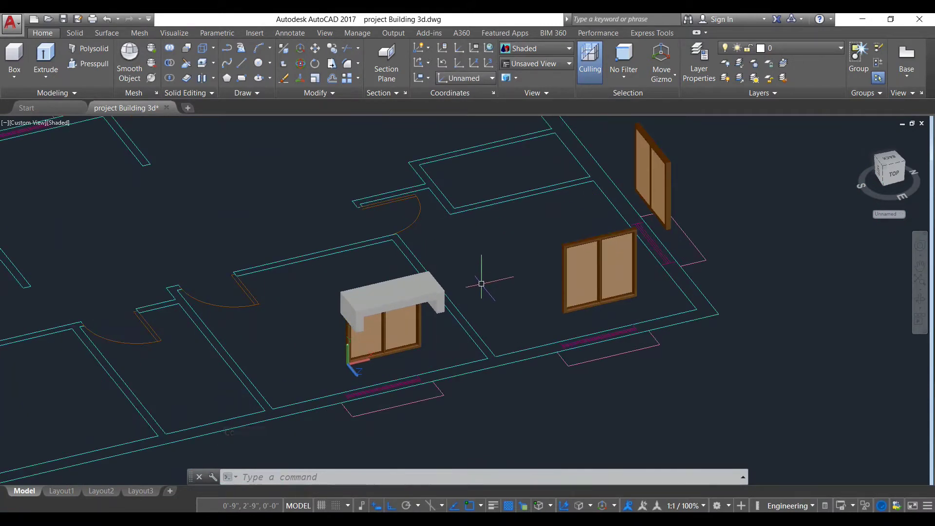
shift+middle_drag(355, 307, 359, 265)
scroll(307, 334, up, 3)
shift+middle_drag(307, 334, 345, 281)
Step: Copy the chajja slab from the left window's corner onto the right window
click(345, 282)
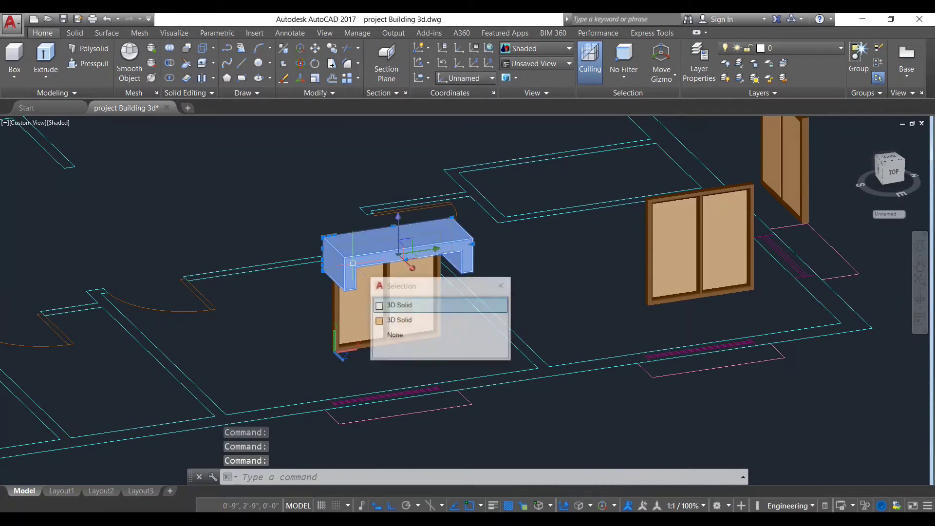
click(399, 305)
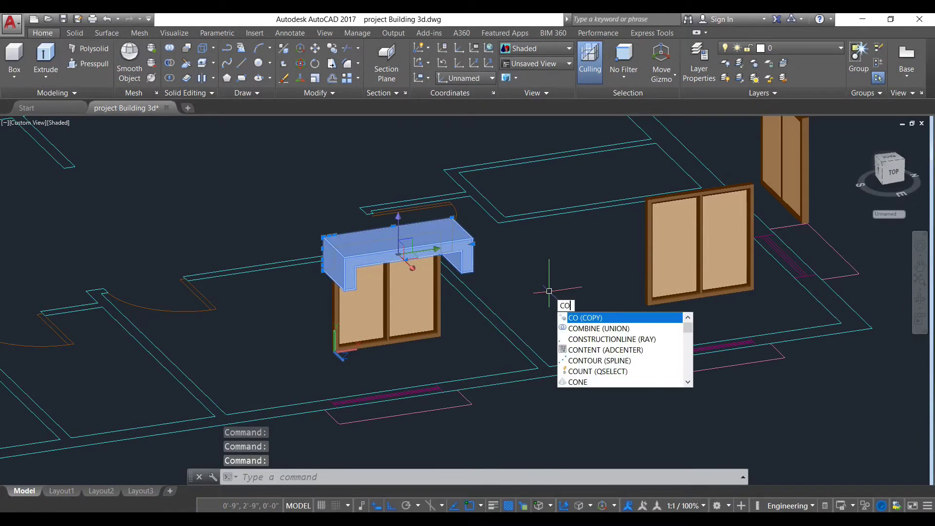
key(Return)
scroll(329, 346, up, 3)
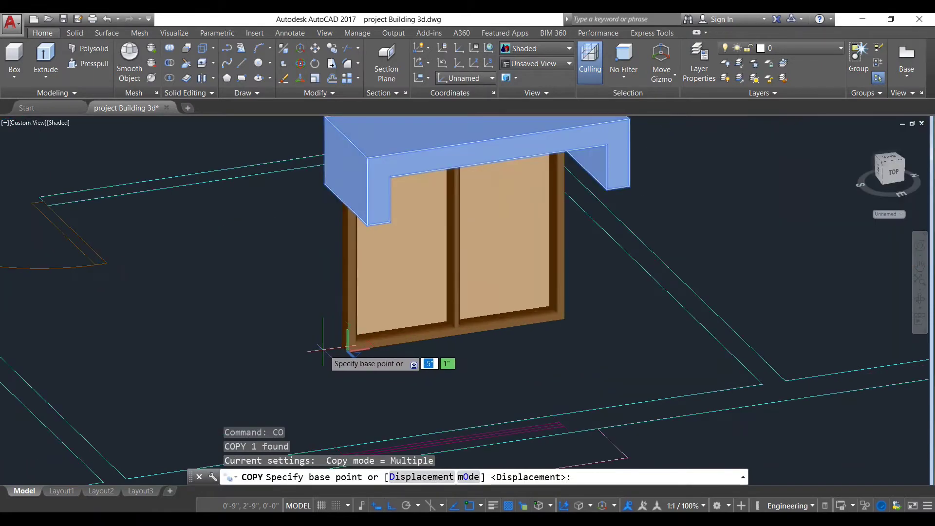
click(348, 349)
scroll(459, 355, down, 5)
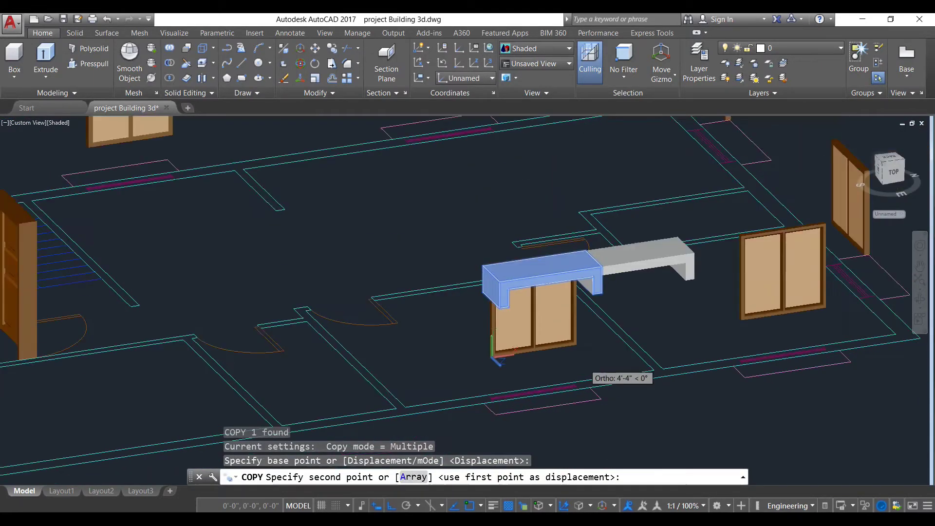
middle_drag(606, 366, 439, 361)
scroll(473, 334, up, 5)
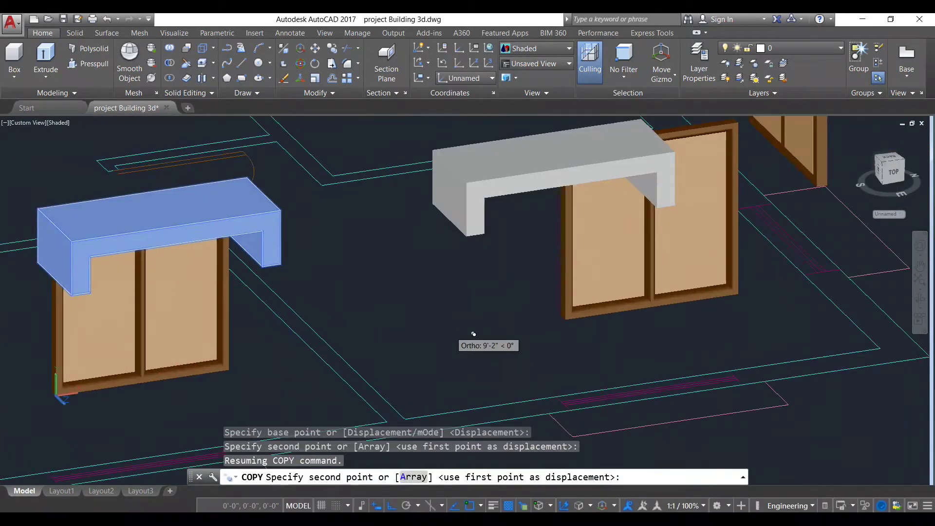
click(568, 324)
Step: Orbit out to view the whole plan, end the copy, and select the loose slab copy
scroll(585, 335, down, 5)
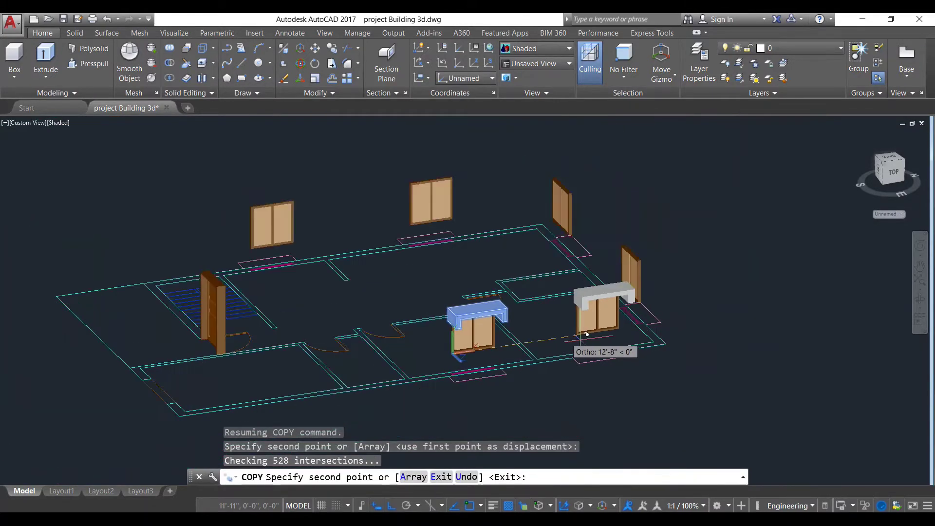
shift+middle_drag(688, 317, 516, 320)
key(Escape)
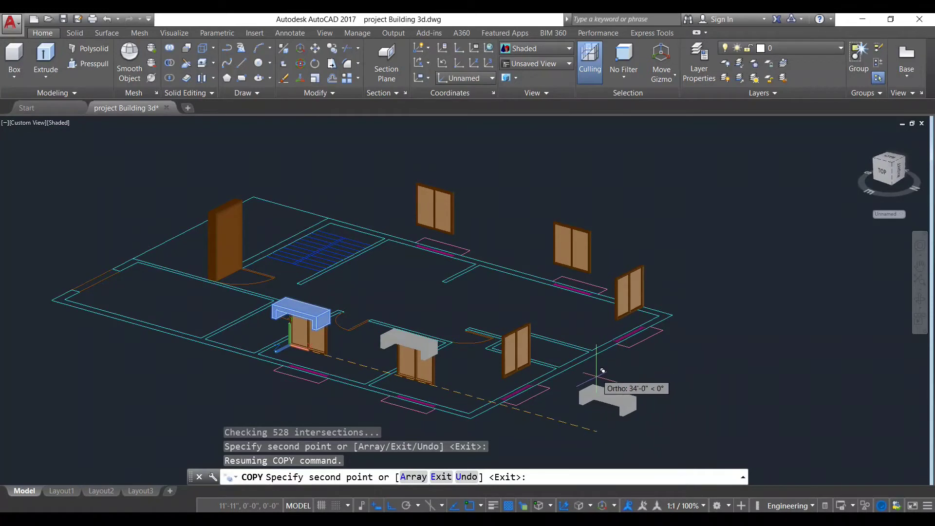
key(Escape)
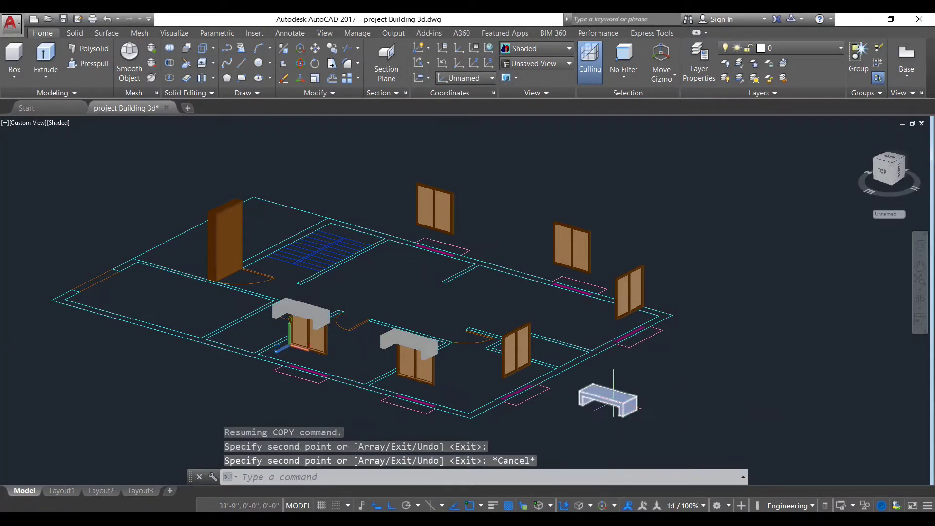
click(612, 400)
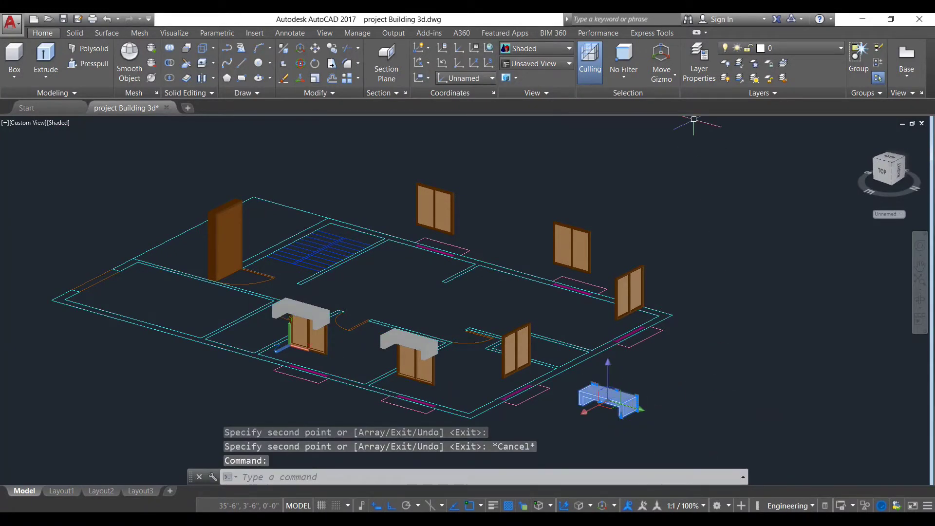
Step: Rotate the loose slab 90° about its vertical axis using the Rotate Gizmo, then reselect it
click(661, 74)
click(681, 122)
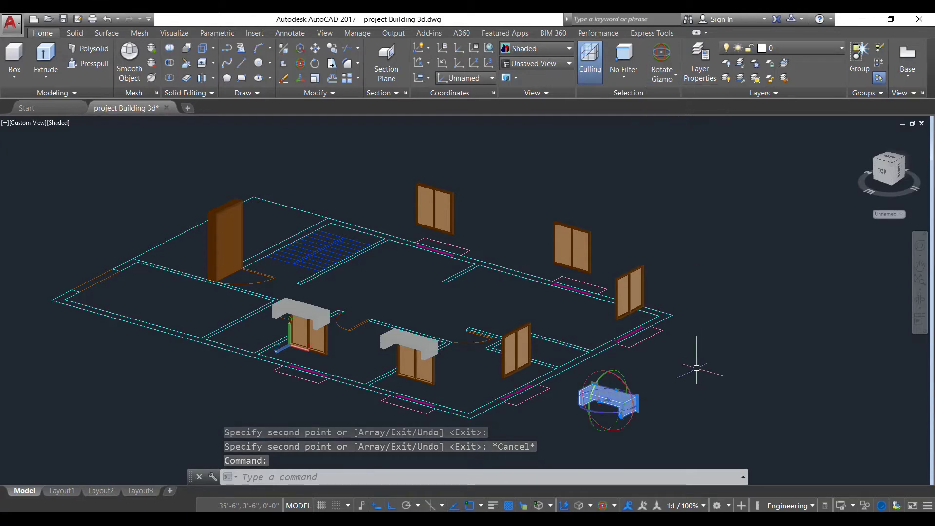
click(609, 413)
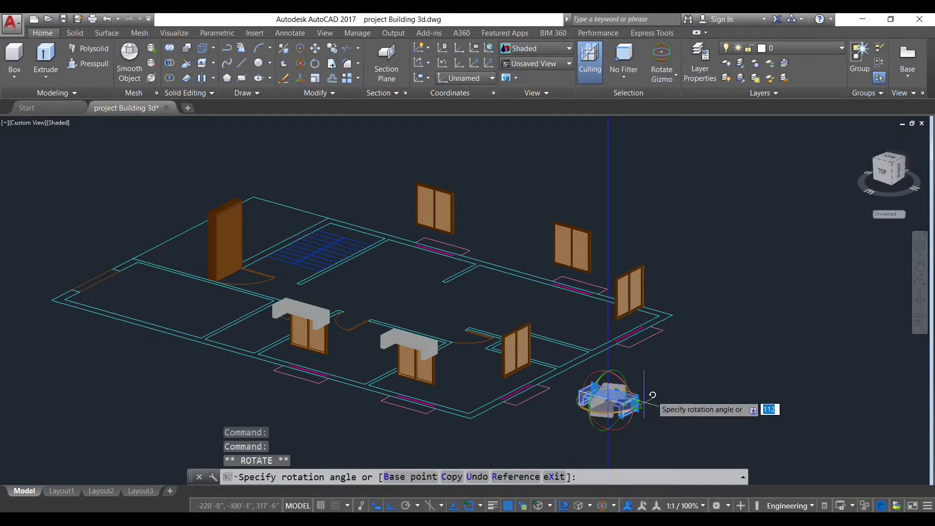
click(641, 410)
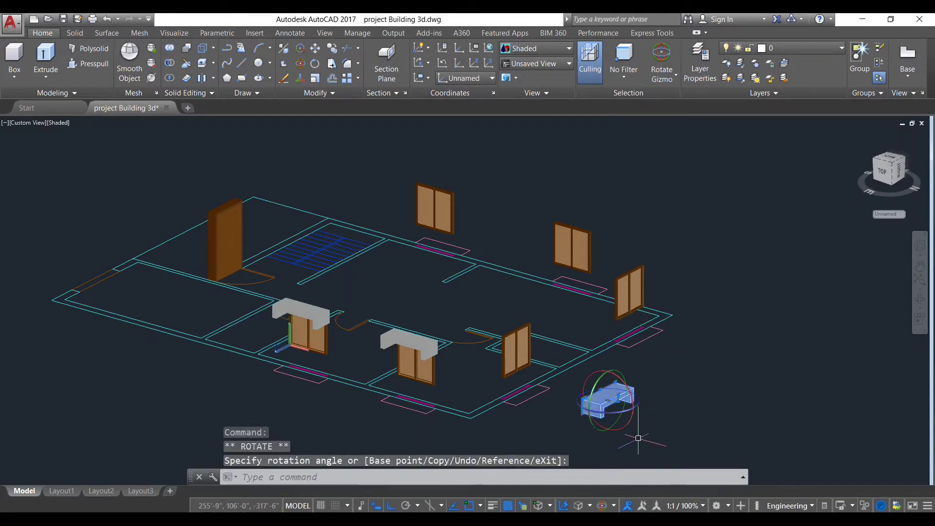
key(Escape)
scroll(613, 419, up, 5)
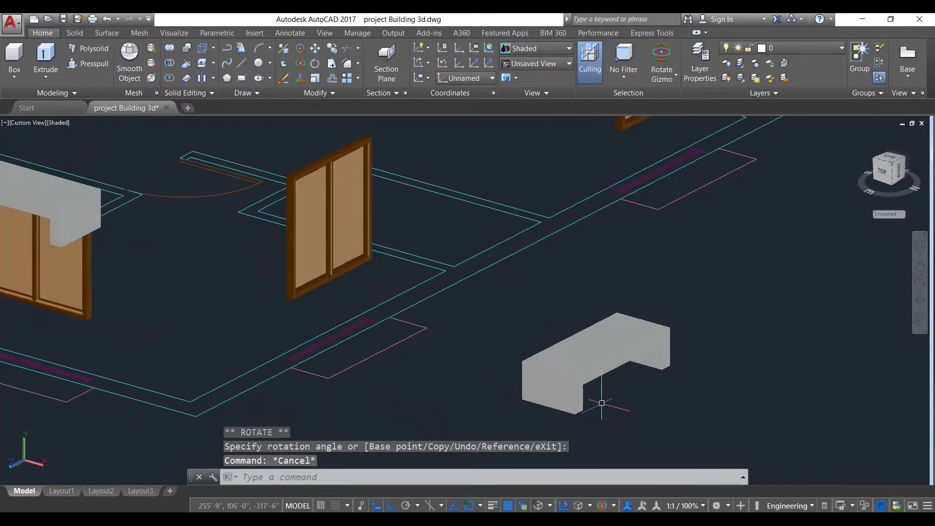
scroll(602, 402, down, 2)
click(585, 380)
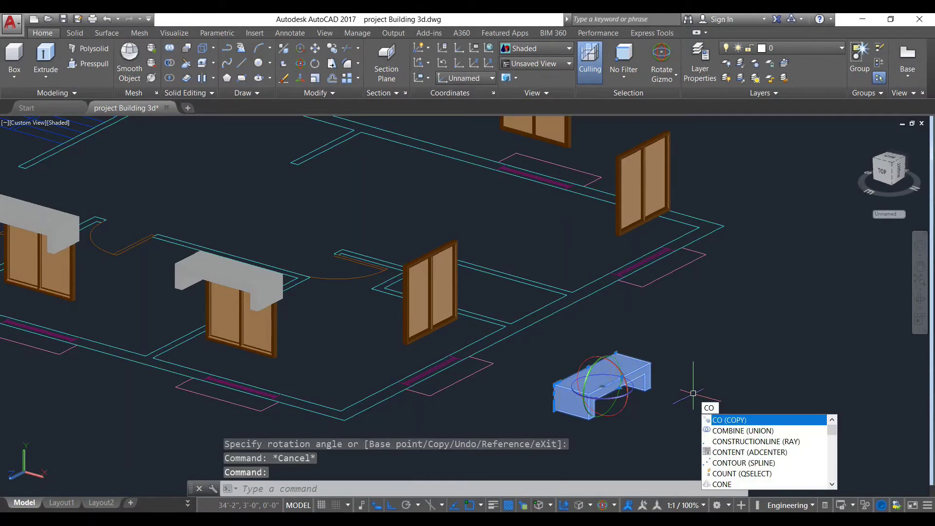
Step: Start copying the rotated slab, using its inner corner as the base point
key(Return)
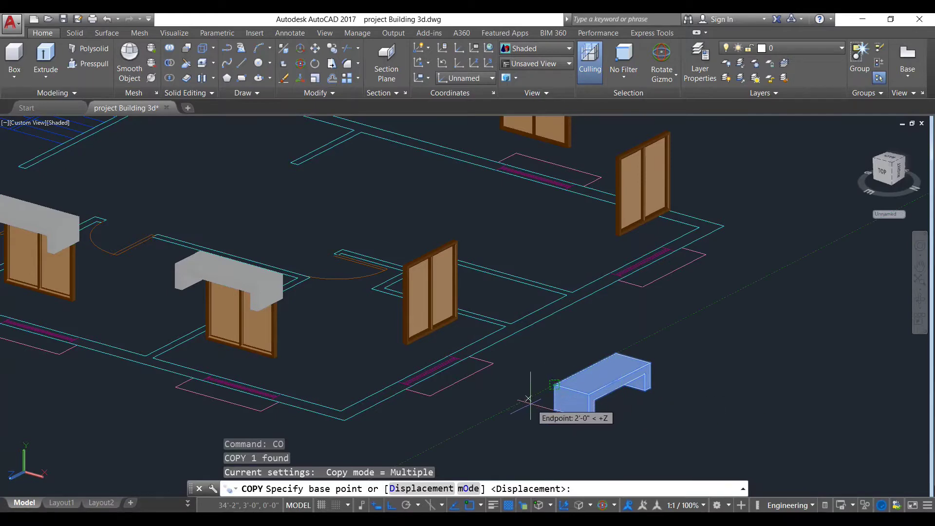
scroll(542, 412, up, 2)
shift+middle_drag(553, 407, 553, 406)
mouse_move(373, 272)
shift+middle_down()
mouse_move(364, 307)
mouse_move(359, 271)
shift+middle_up()
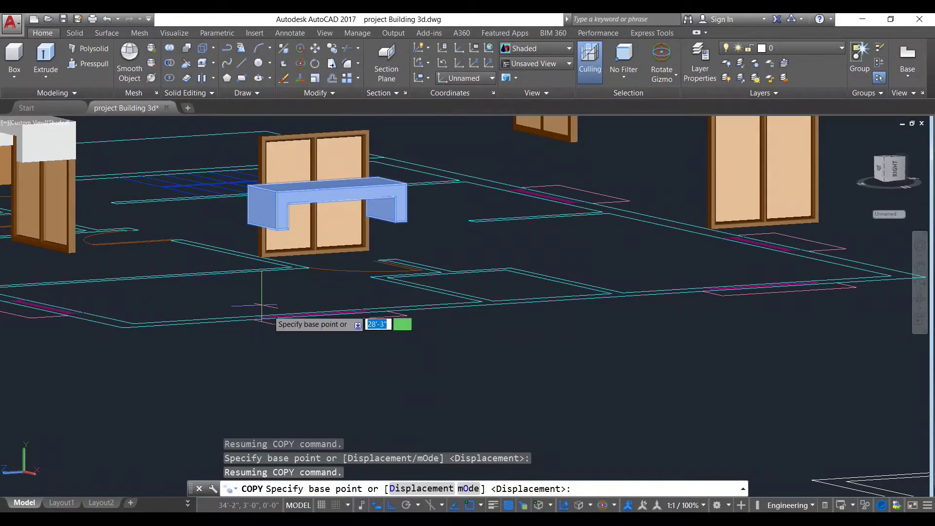
scroll(331, 213, down, 2)
middle_drag(331, 213, 292, 282)
scroll(292, 282, up, 5)
scroll(292, 287, down, 3)
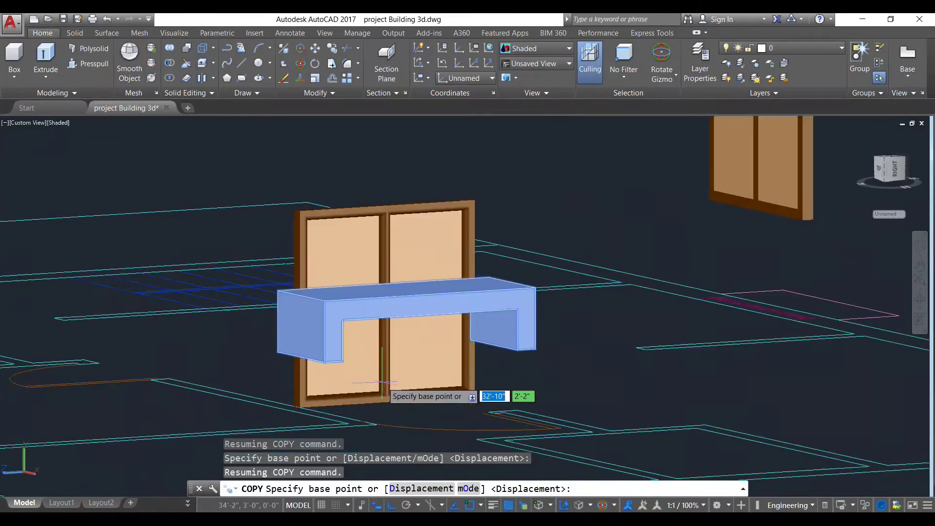
scroll(449, 402, up, 2)
mouse_move(449, 402)
shift+middle_down()
mouse_move(413, 398)
mouse_move(458, 399)
mouse_move(449, 402)
shift+middle_up()
scroll(460, 251, up, 2)
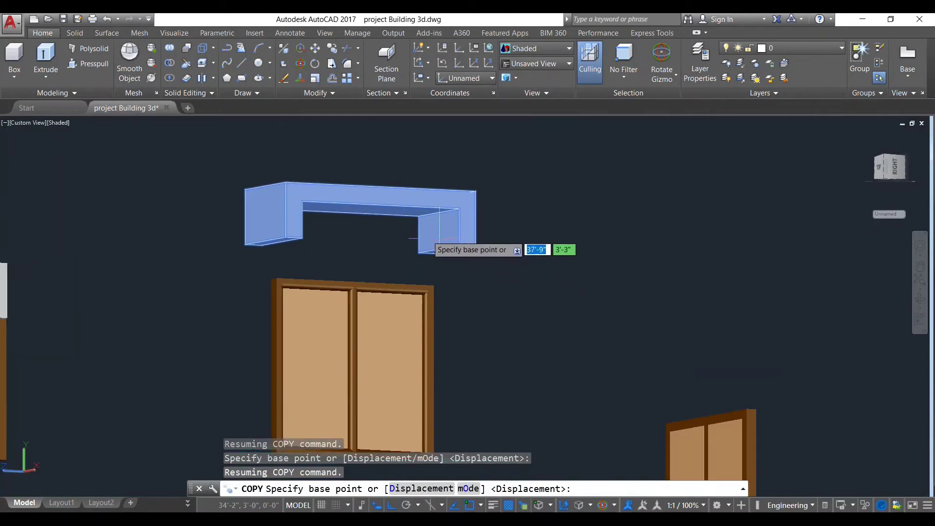
click(418, 217)
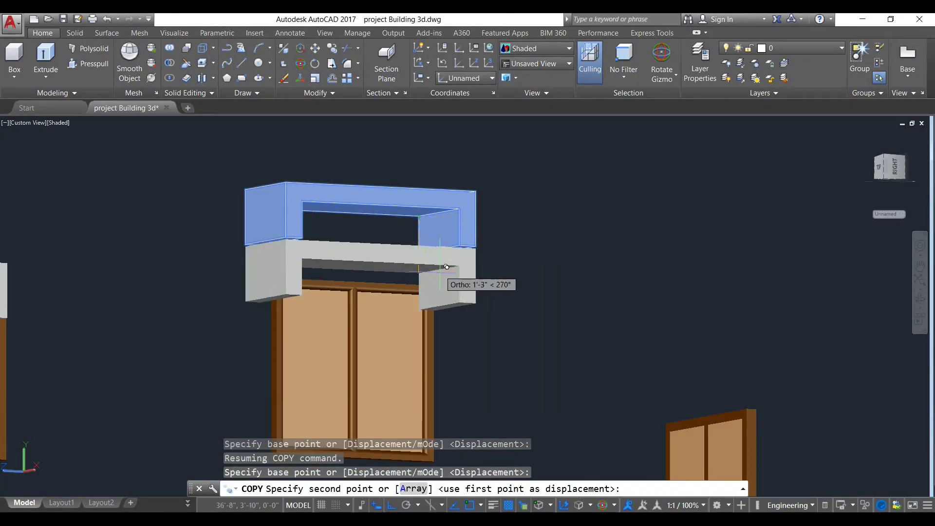
Step: Place the slab copy over the third window near the front and finish copying
scroll(449, 282, up, 4)
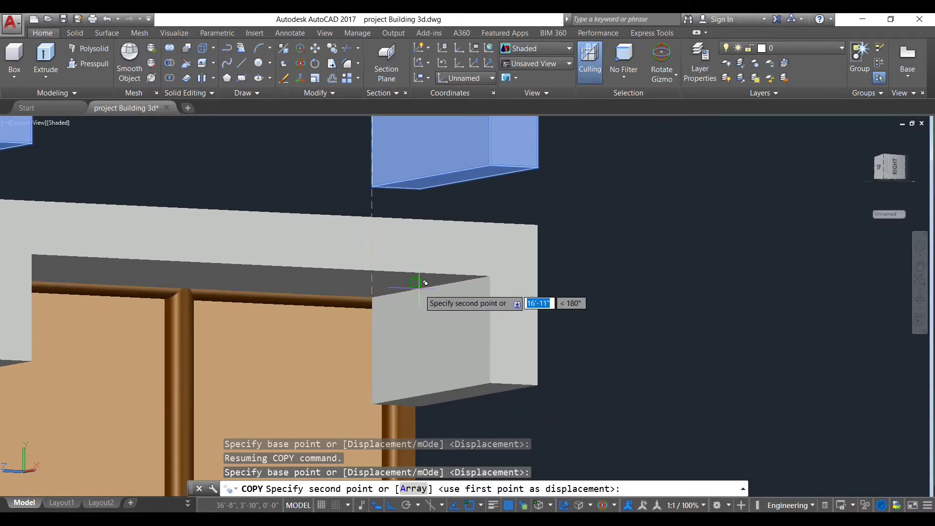
click(416, 281)
scroll(439, 288, down, 5)
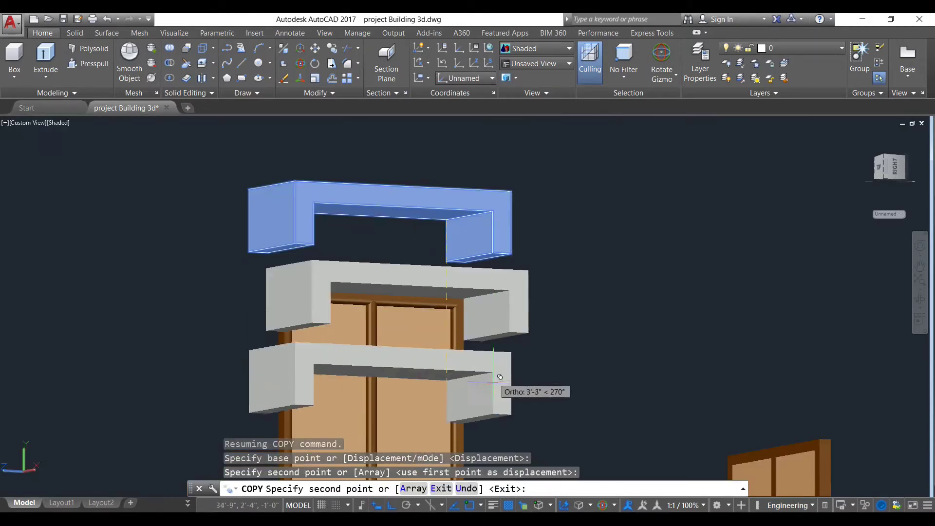
shift+middle_drag(612, 320, 600, 355)
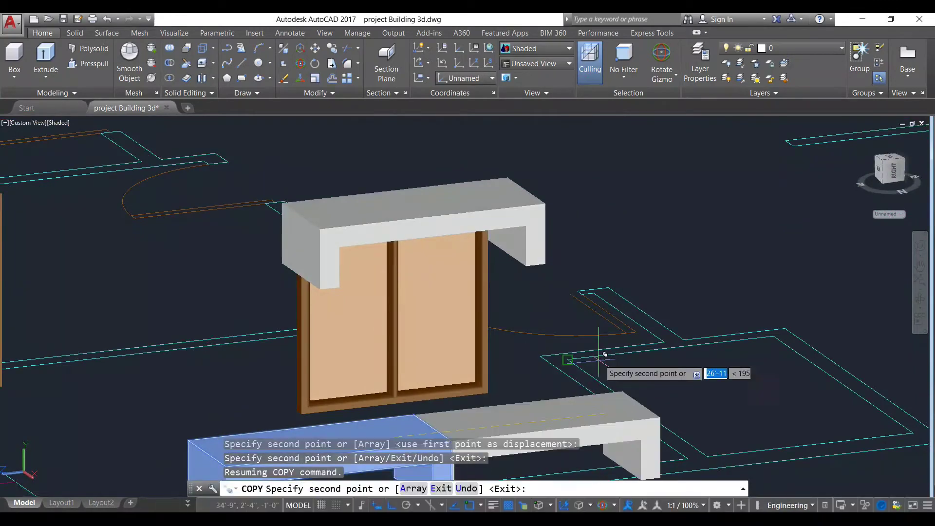
key(Escape)
scroll(599, 358, down, 4)
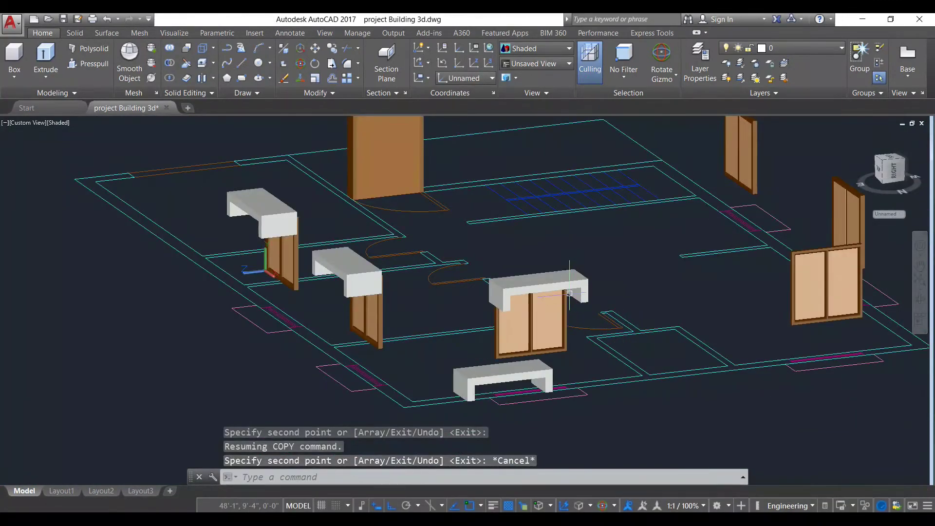
Step: Select the lintel over the central window and copy it from the window's bottom corner
click(567, 276)
click(628, 323)
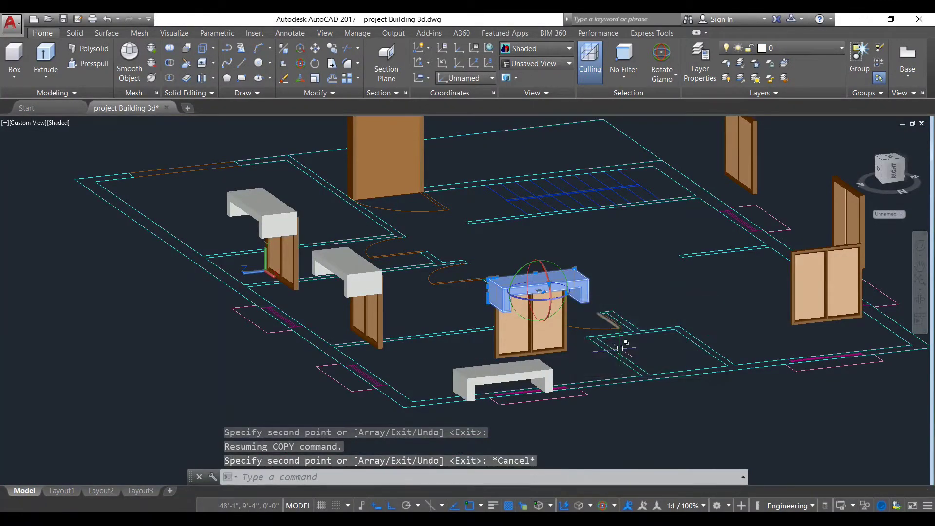
text(co)
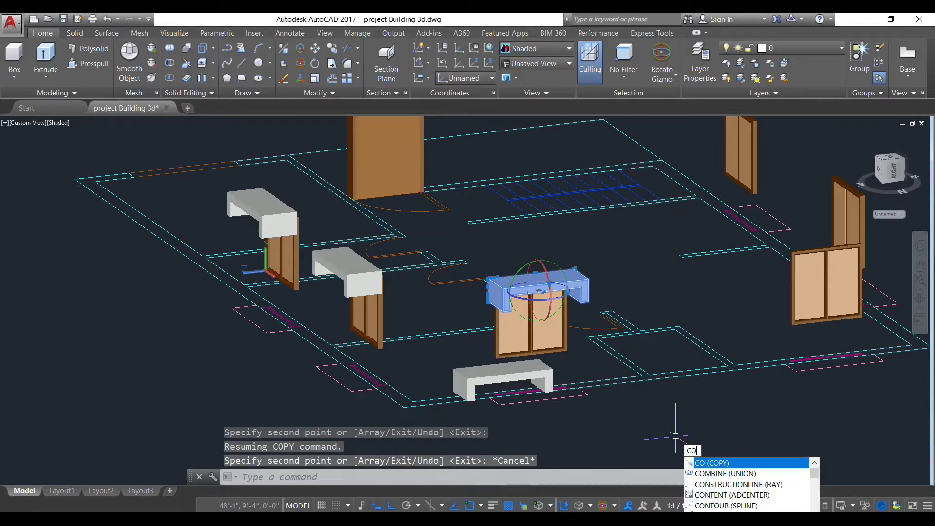
key(Return)
scroll(515, 375, up, 2)
scroll(515, 366, up, 2)
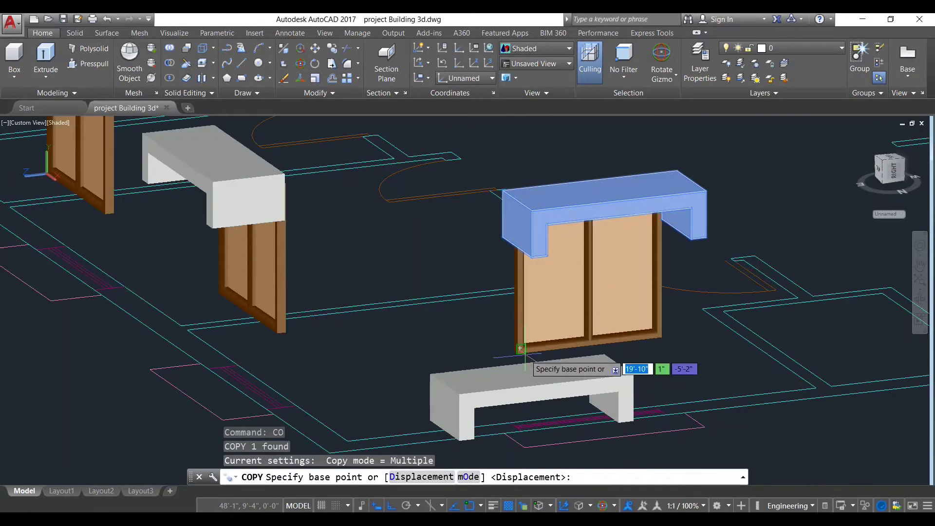
scroll(517, 352, up, 4)
click(515, 358)
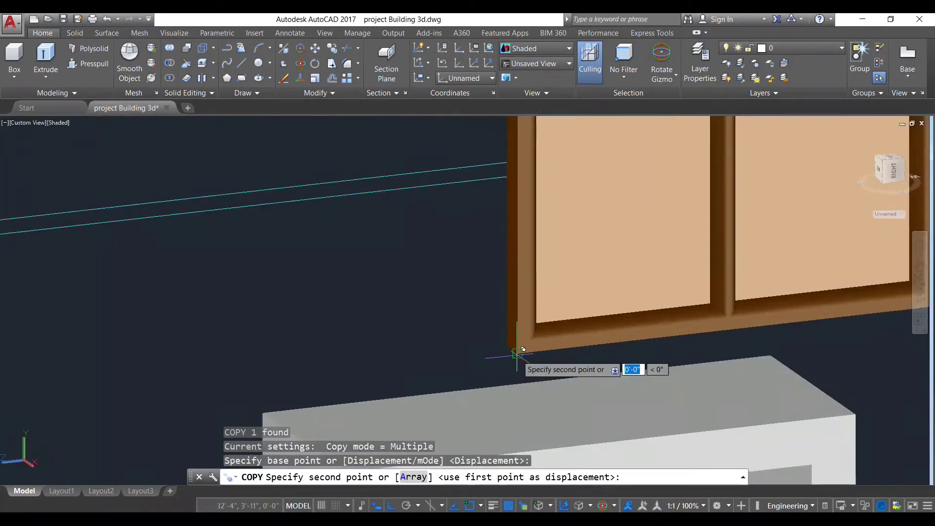
Step: Place lintel copies at the right-hand window corner and beside the plan
scroll(515, 359, down, 3)
middle_drag(734, 354, 295, 368)
scroll(633, 324, down, 2)
middle_drag(579, 297, 445, 374)
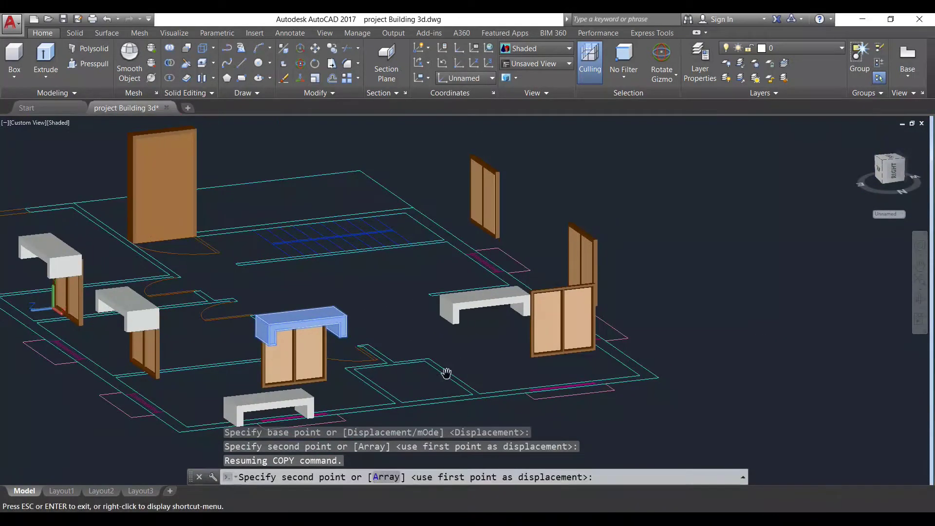
scroll(545, 343, up, 6)
scroll(546, 343, up, 3)
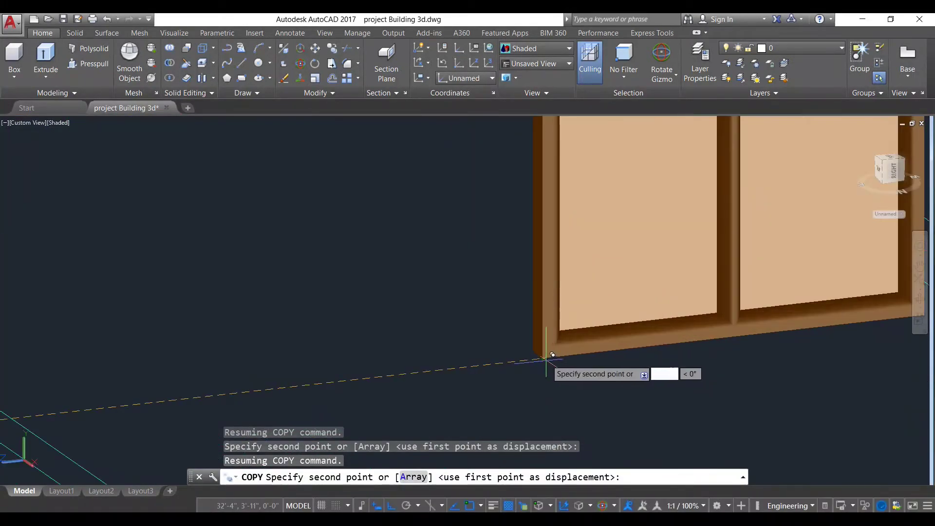
click(552, 355)
scroll(604, 375, down, 6)
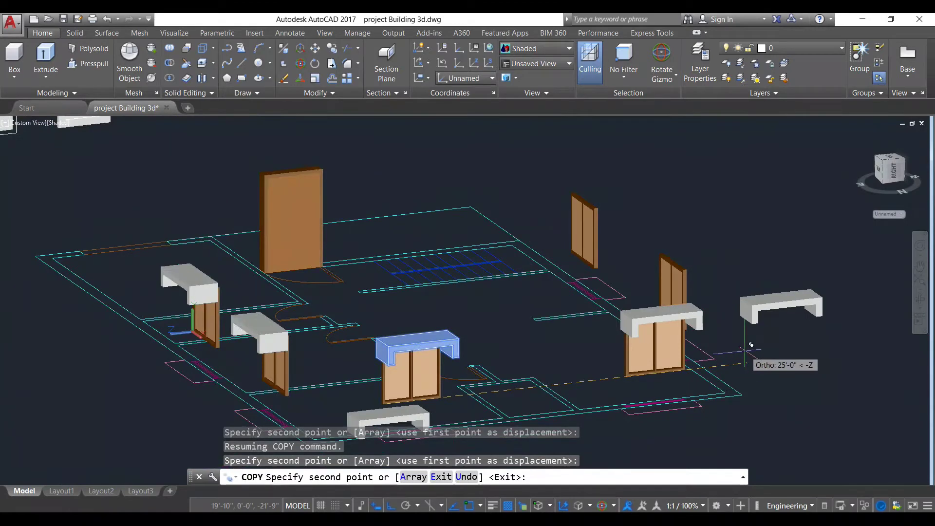
scroll(746, 350, down, 2)
shift+middle_drag(784, 334, 699, 359)
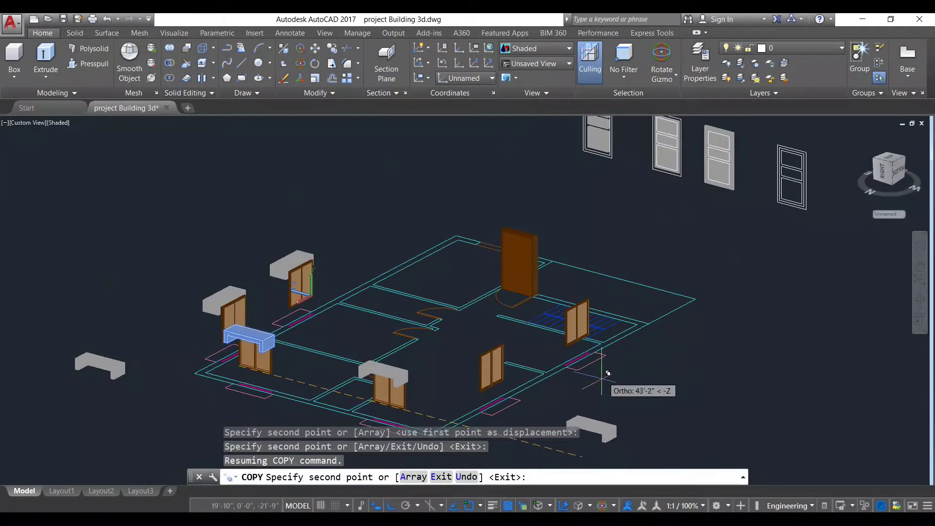
click(588, 399)
key(Escape)
Step: Rotate the spare slab in front of the plan about its vertical axis, then reselect it
middle_drag(611, 432, 593, 398)
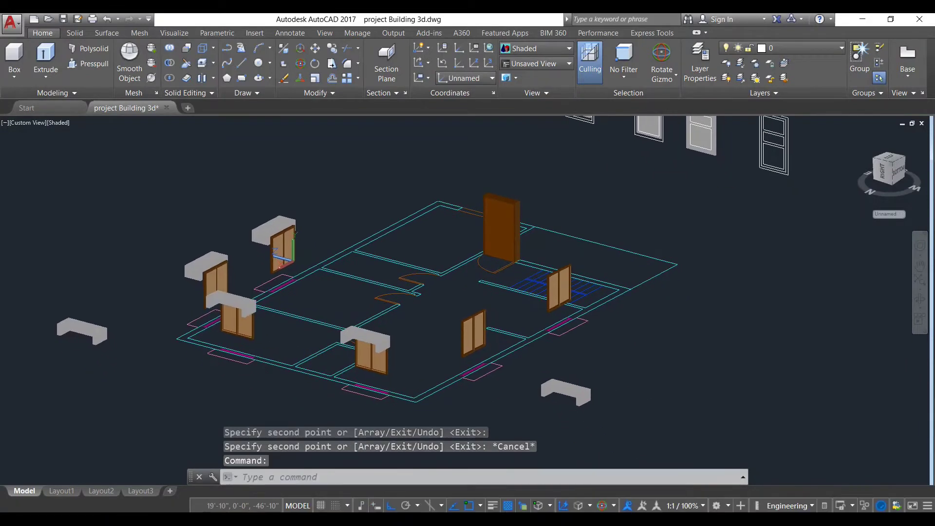
click(561, 397)
scroll(564, 395, up, 3)
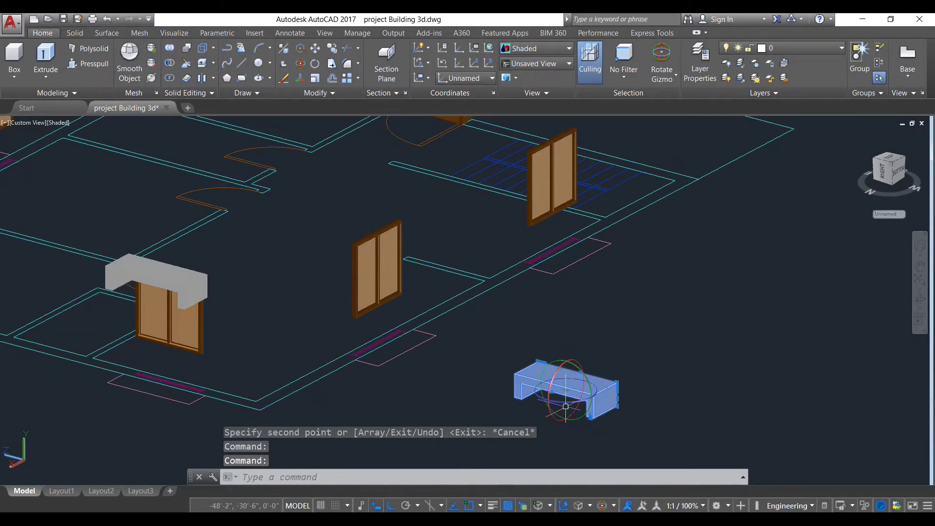
click(565, 402)
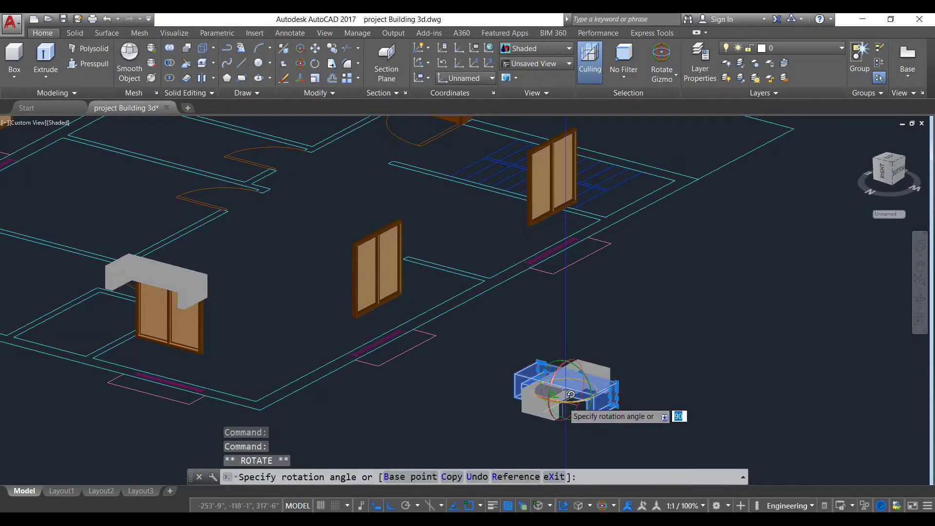
click(631, 375)
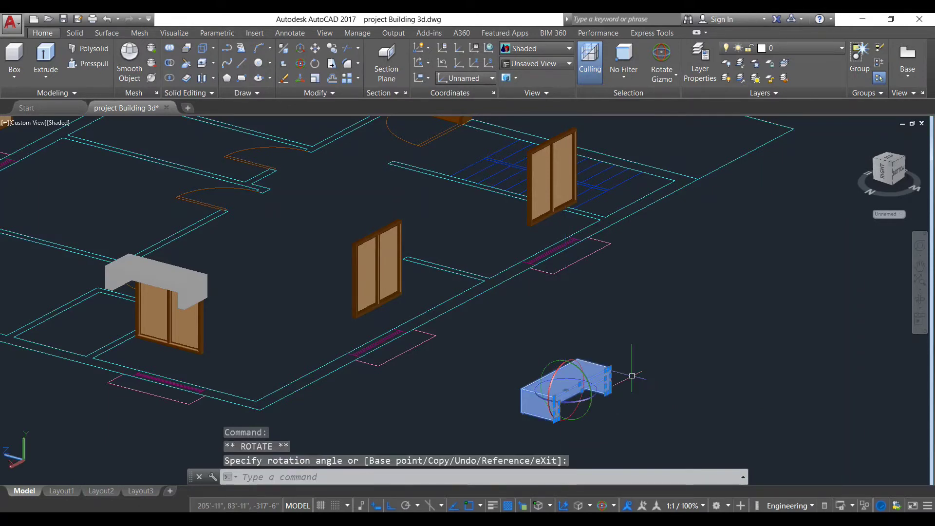
key(Escape)
scroll(574, 410, up, 5)
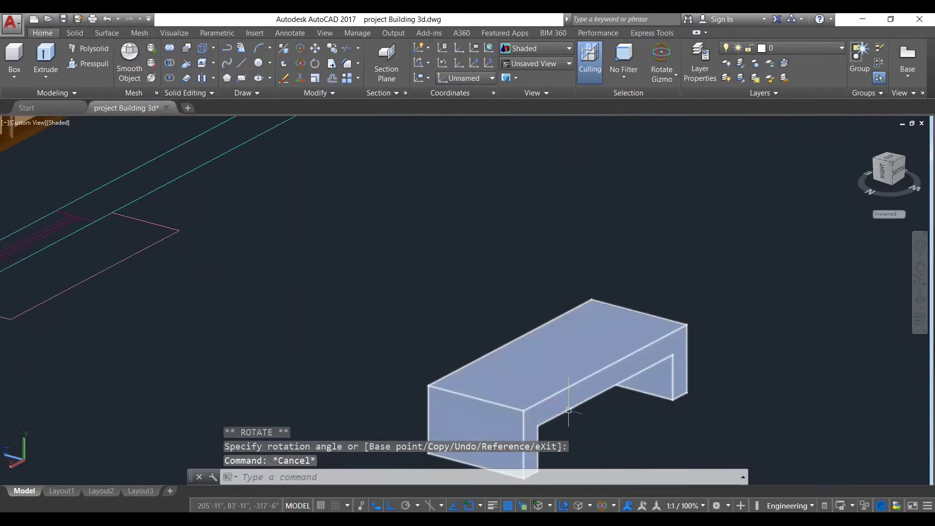
middle_drag(575, 410, 568, 364)
click(531, 351)
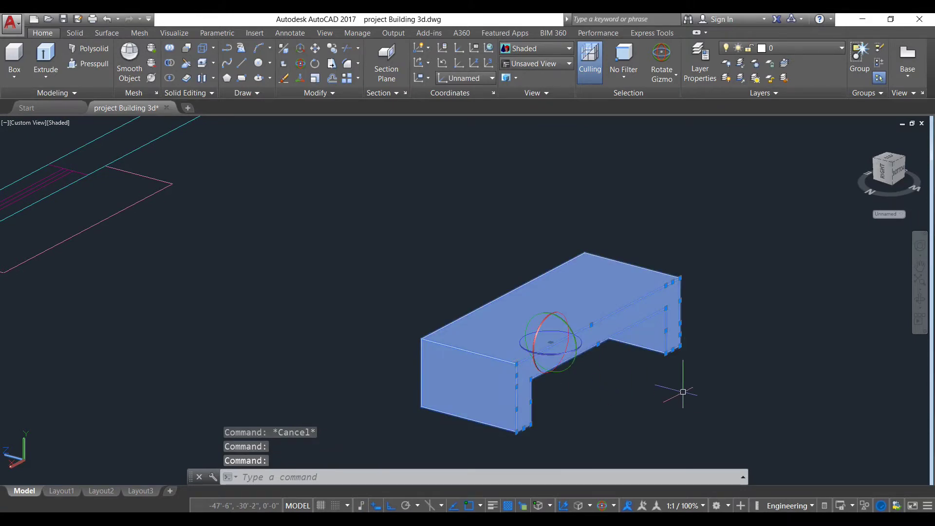
key(Return)
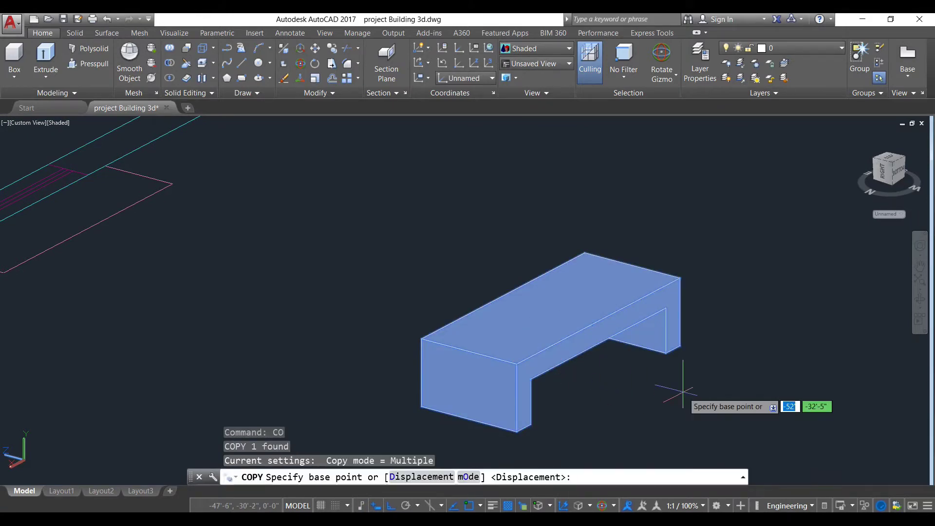
scroll(683, 391, down, 5)
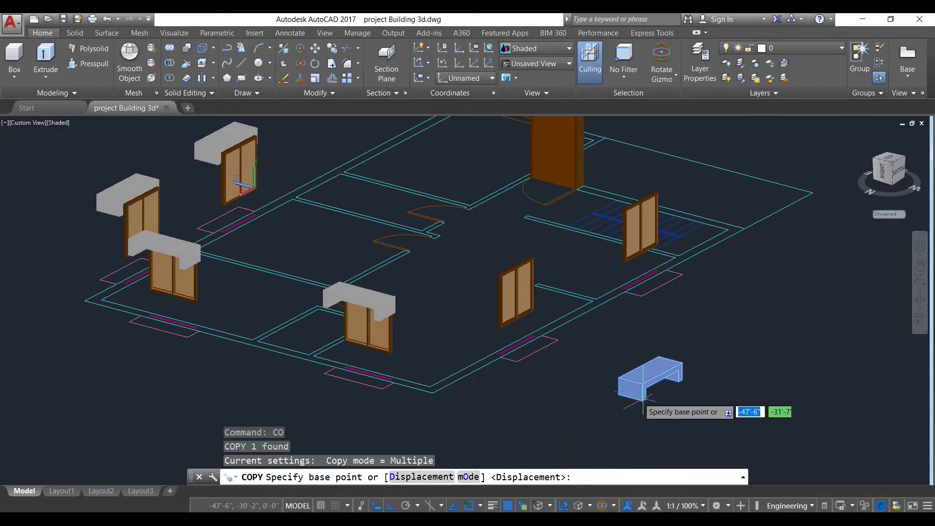
key(Escape)
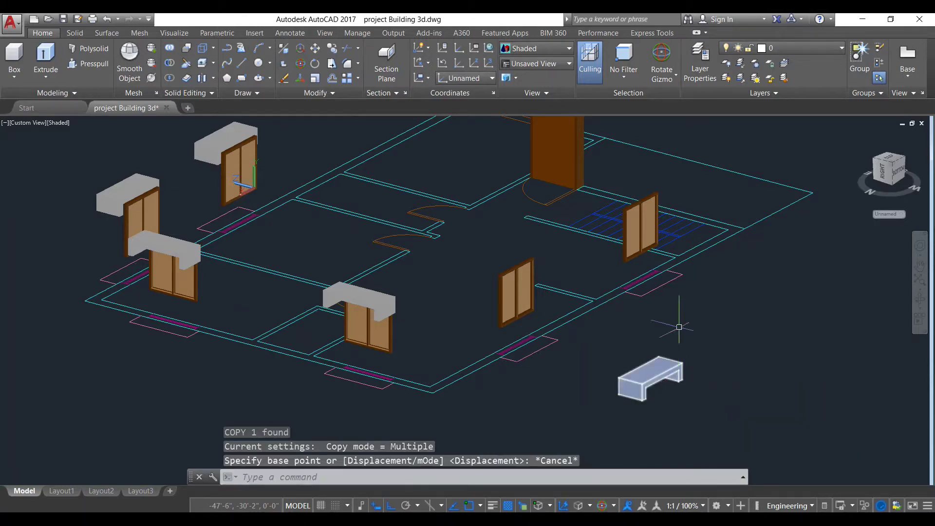
Step: Switch the model's visual style to Wireframe
click(535, 48)
click(524, 161)
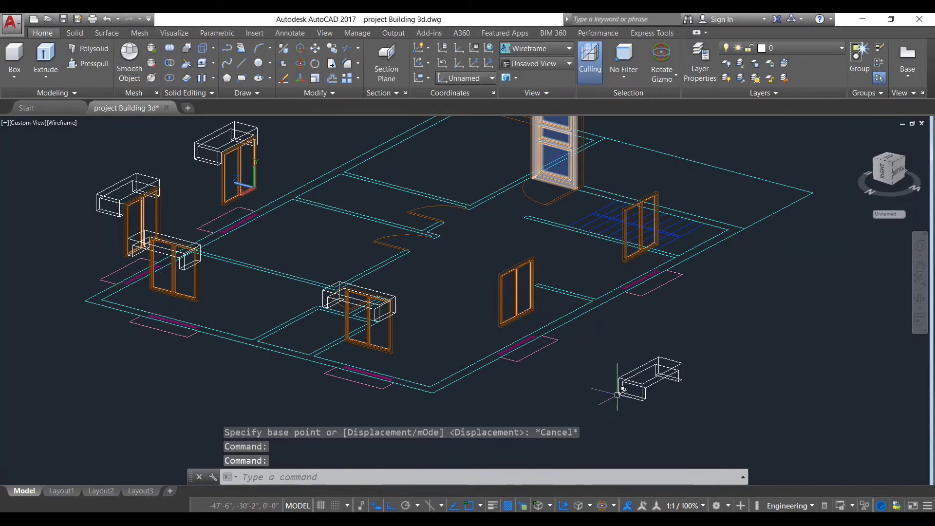
scroll(623, 393, up, 3)
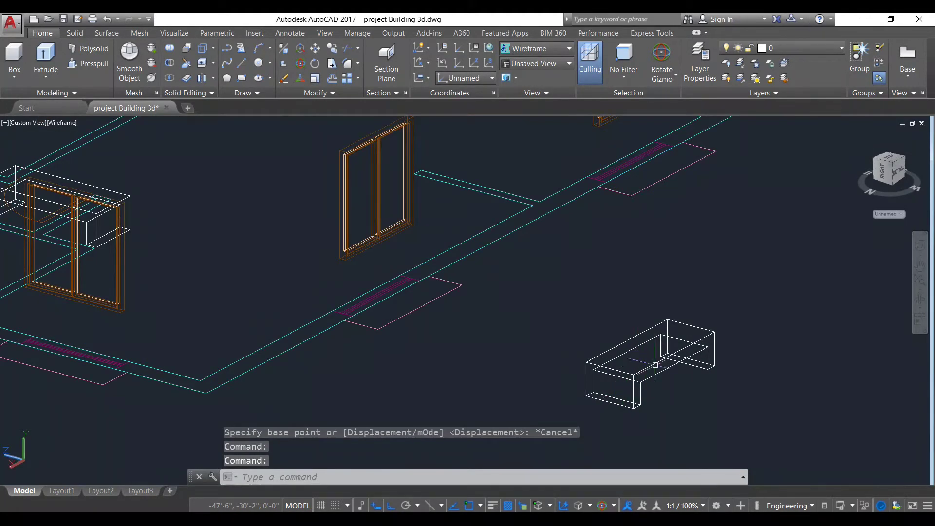
Step: Window-select the chajja slab and copy it from its corner onto a window frame
click(582, 412)
click(725, 321)
text(c)
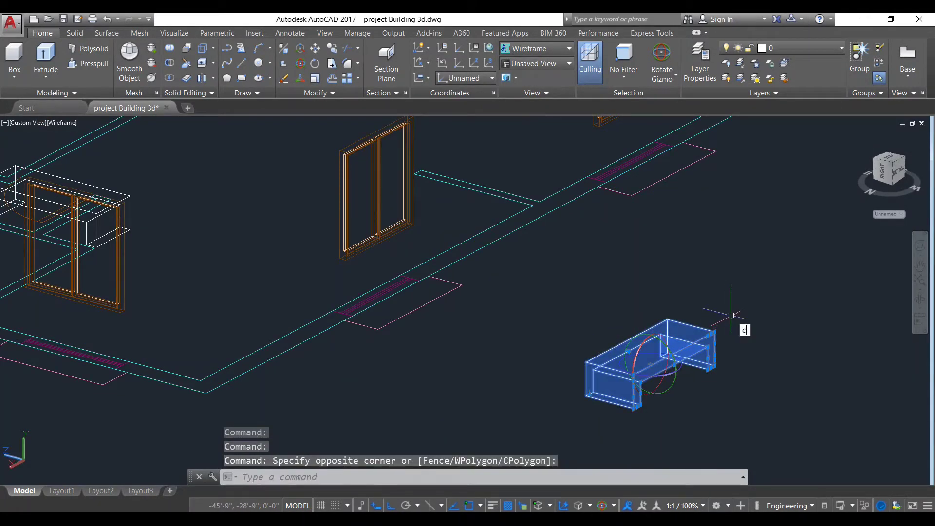
text(o)
key(Return)
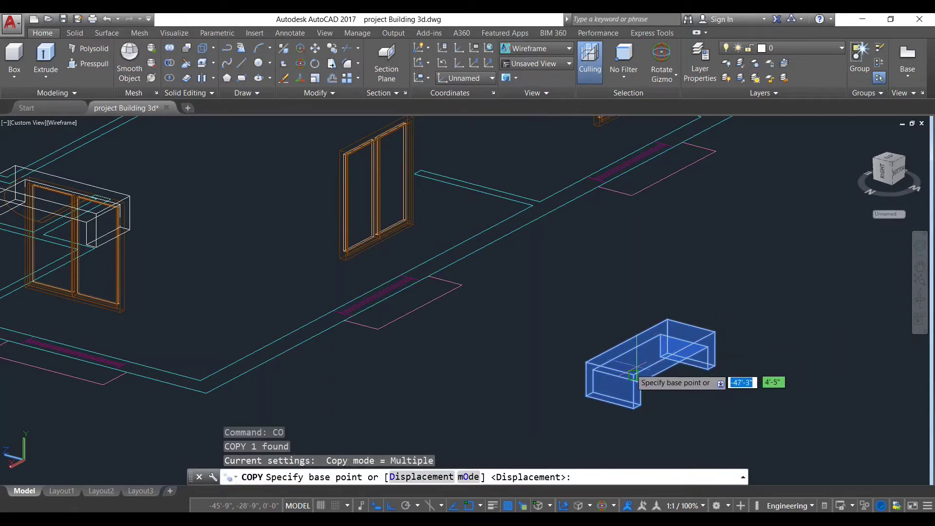
click(587, 363)
shift+middle_drag(542, 293, 439, 351)
scroll(321, 317, up, 5)
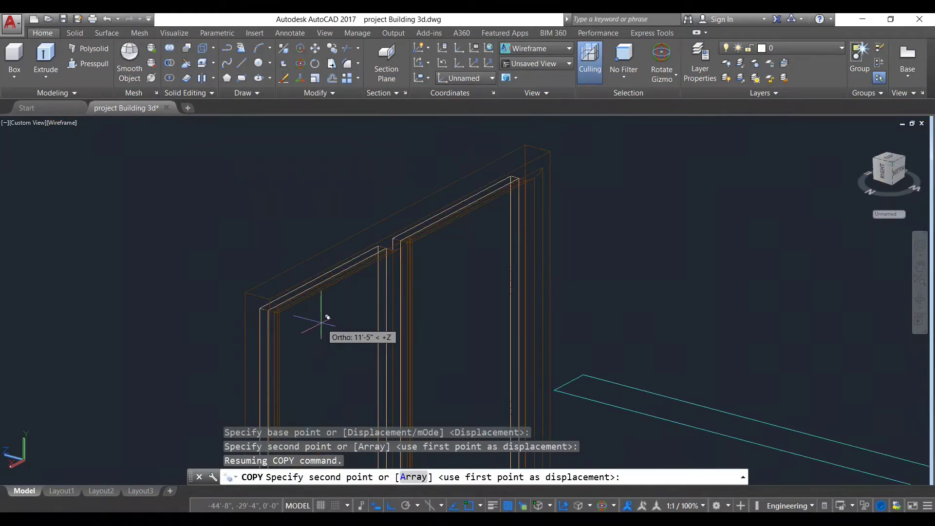
scroll(328, 317, down, 2)
click(298, 270)
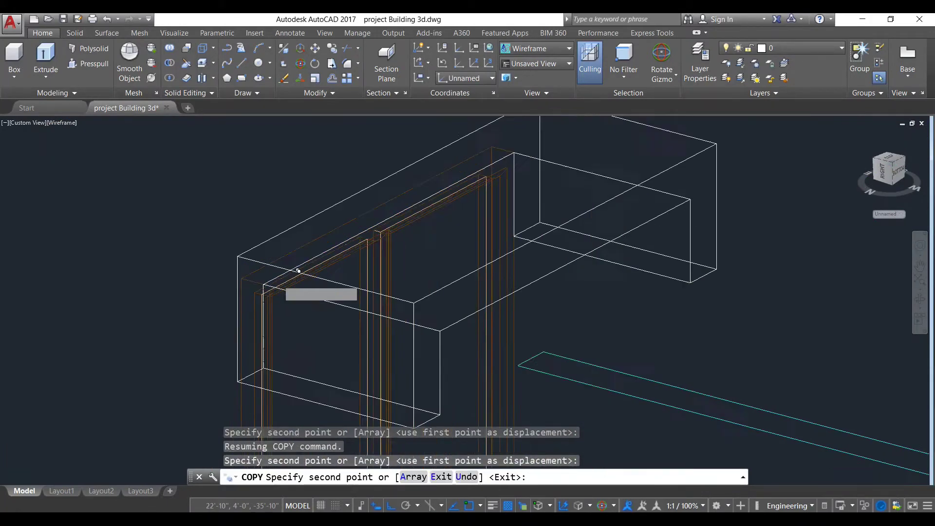
Step: Place another slab copy above the window by the stairs and end the copy
scroll(298, 271, down, 5)
scroll(429, 292, up, 3)
middle_drag(428, 292, 438, 376)
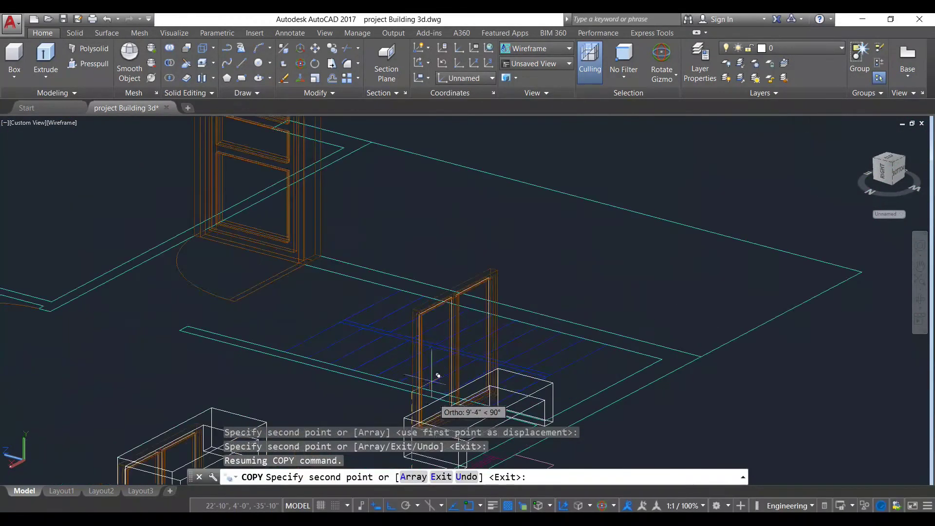
scroll(428, 317, up, 3)
middle_drag(426, 302, 482, 302)
scroll(472, 336, up, 2)
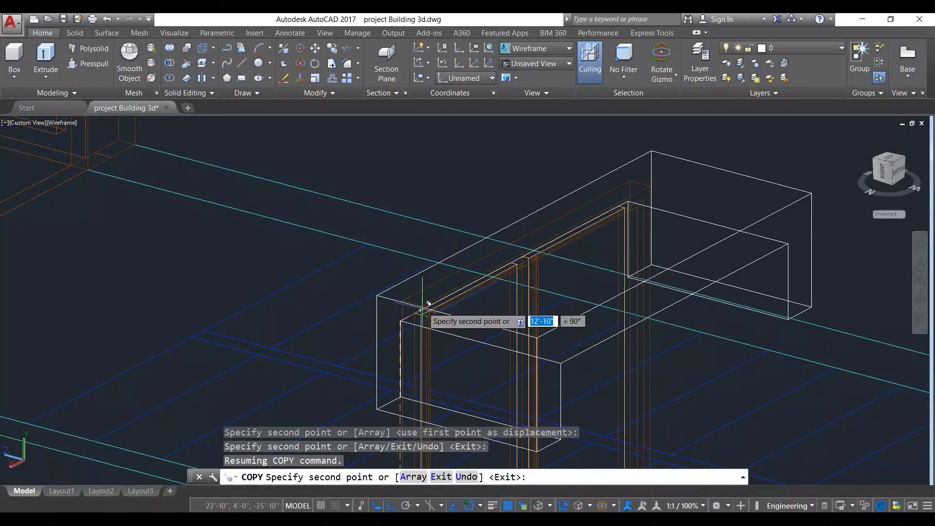
click(428, 304)
scroll(568, 328, down, 5)
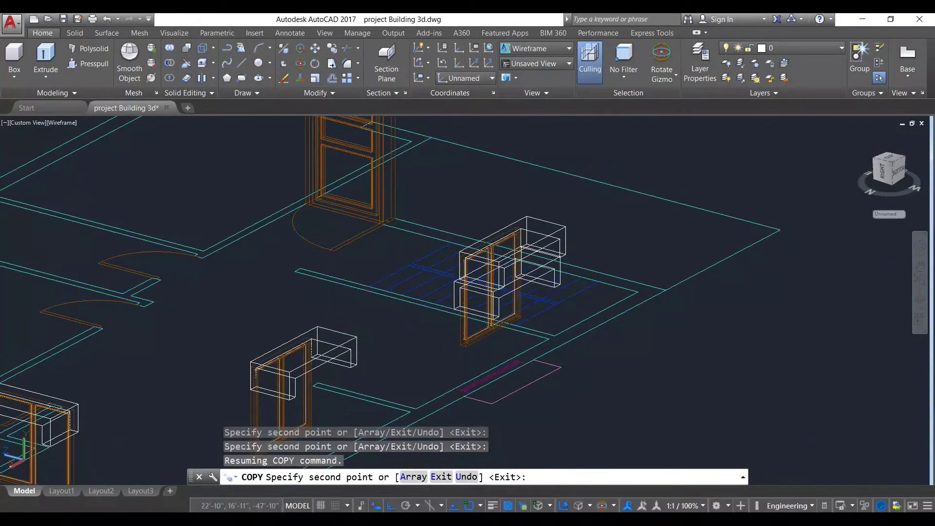
key(Escape)
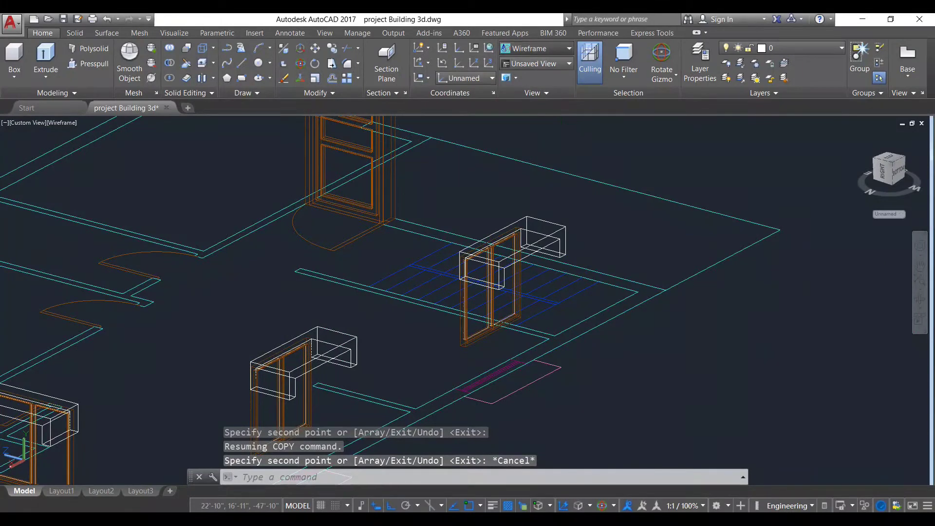
click(535, 48)
Step: Switch the visual style back to Shaded and orbit to another side
click(523, 116)
scroll(626, 349, down, 4)
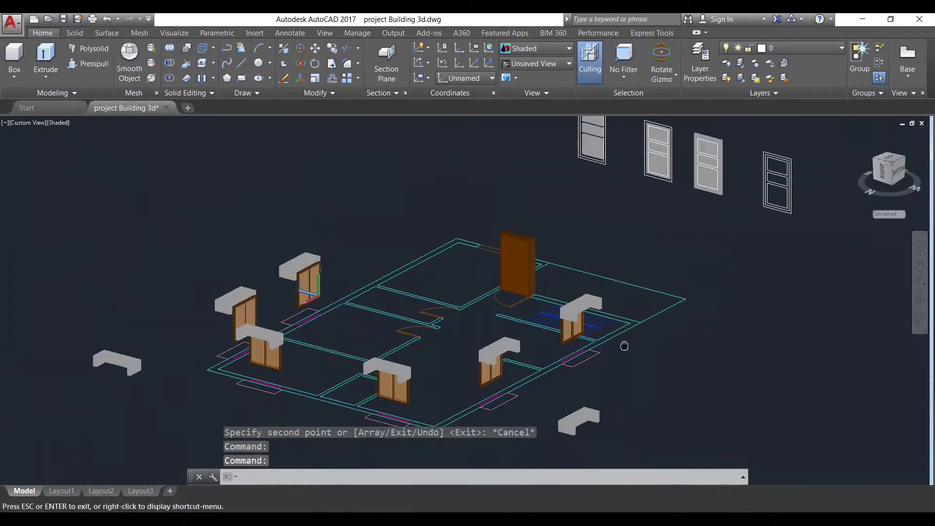
shift+middle_drag(629, 308, 395, 312)
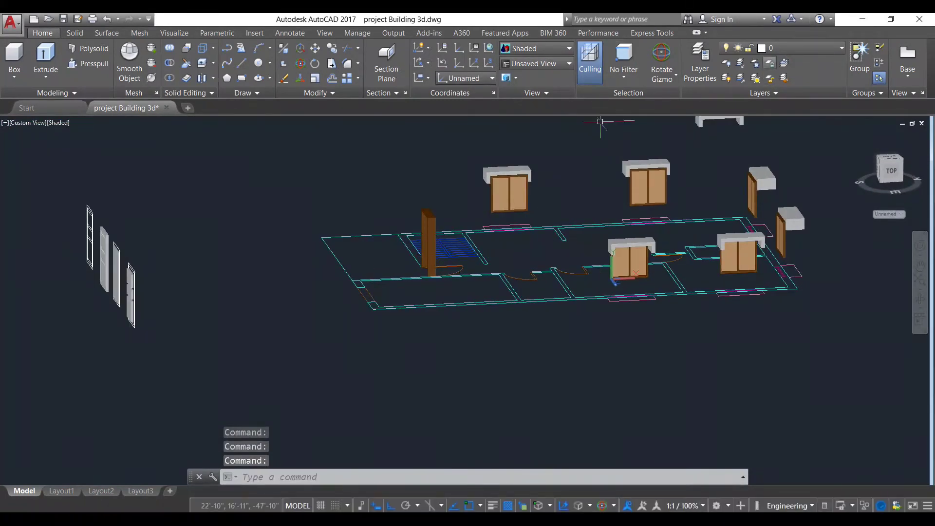
Step: Turn on the 3d walls layer and orbit around the building to inspect it
click(804, 47)
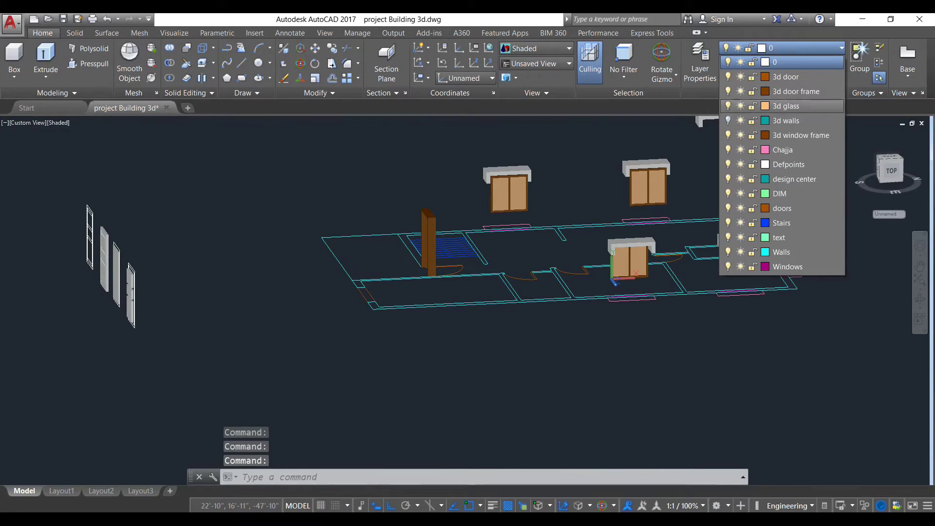
click(728, 120)
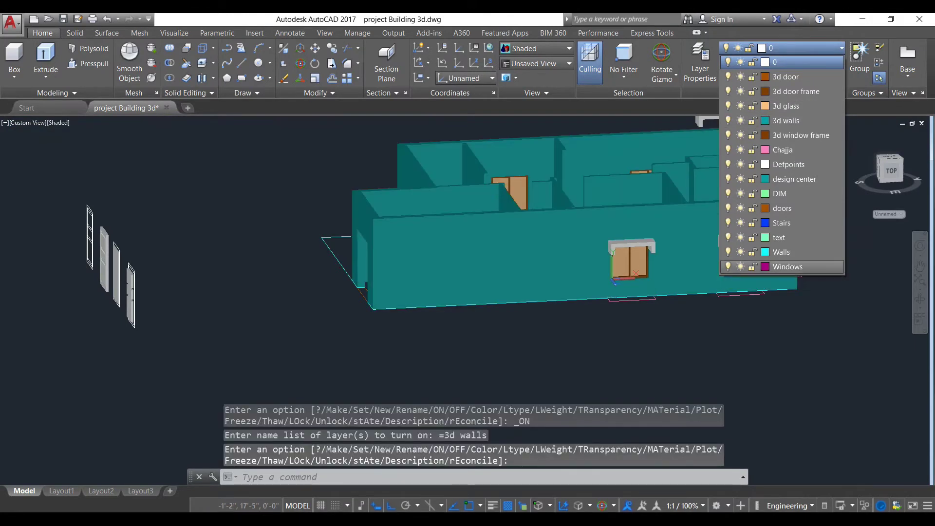
key(Escape)
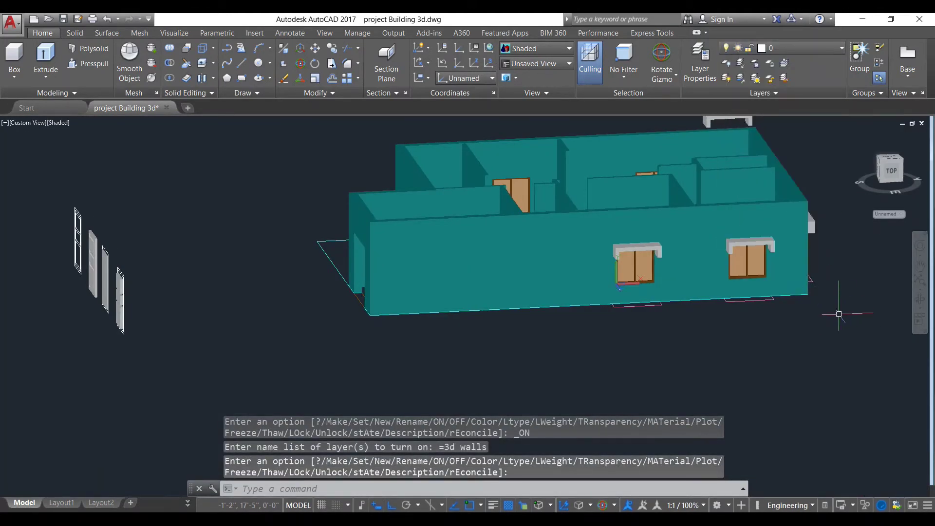
shift+middle_drag(838, 314, 598, 246)
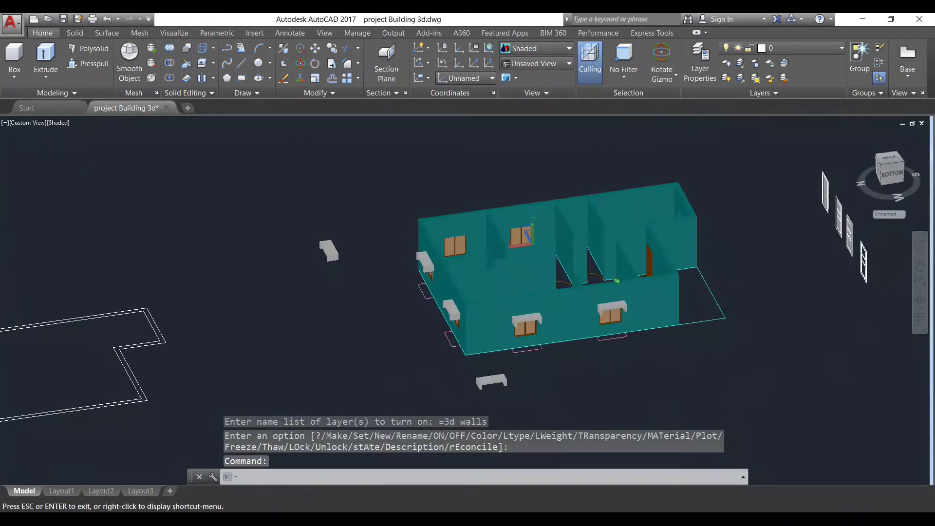
scroll(555, 335, up, 8)
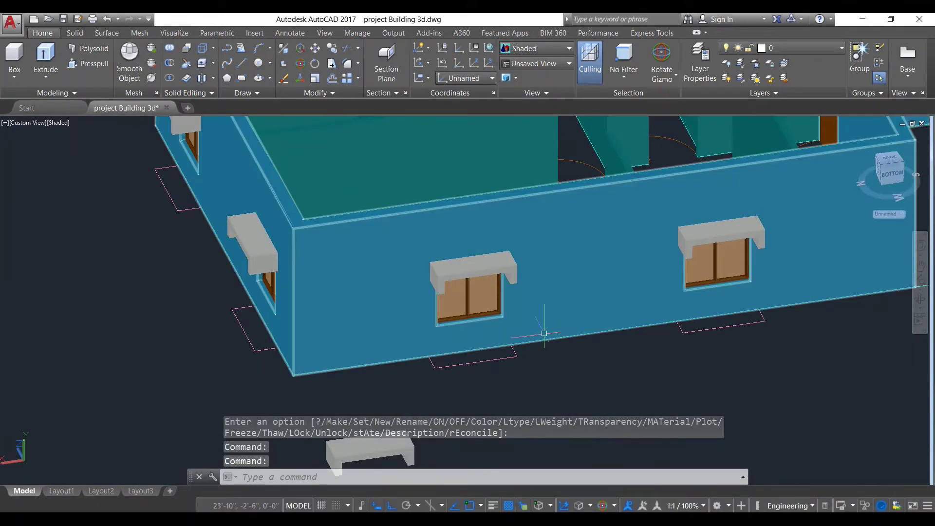
scroll(210, 312, down, 5)
shift+middle_drag(200, 313, 634, 183)
Step: Create a new layer named 3d chajjas with colour index 142
click(700, 64)
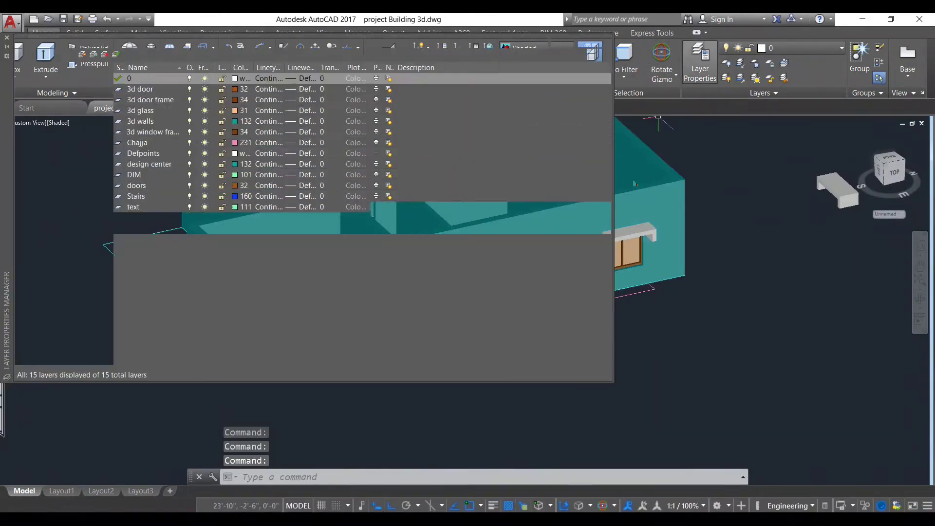
key(alt+n)
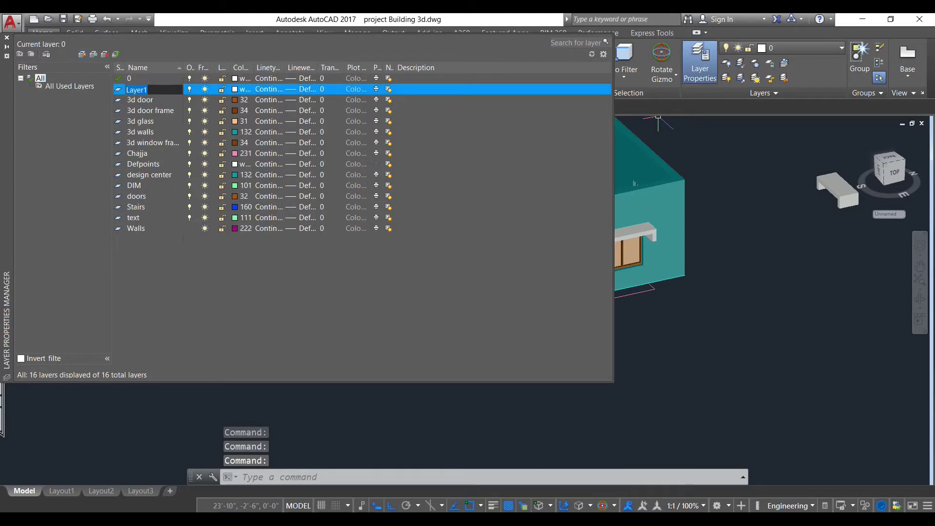
text(3d chajjas)
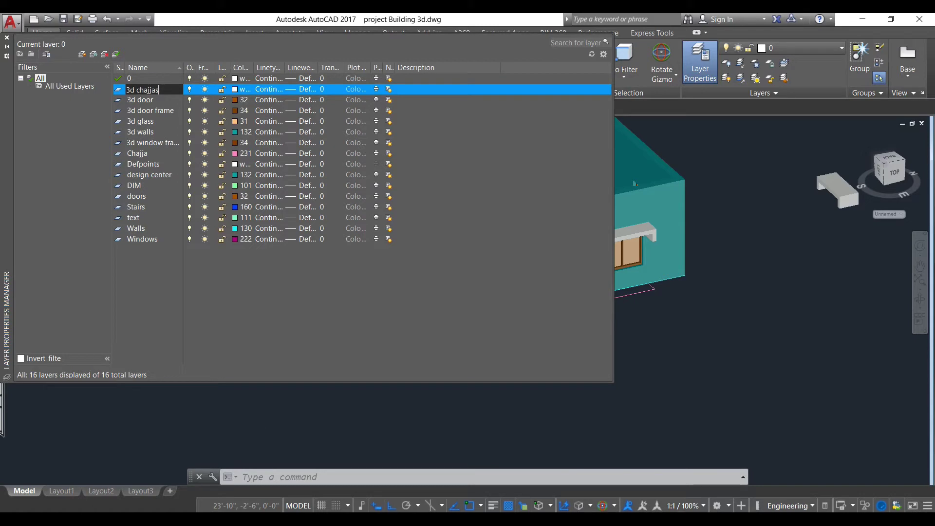
click(236, 89)
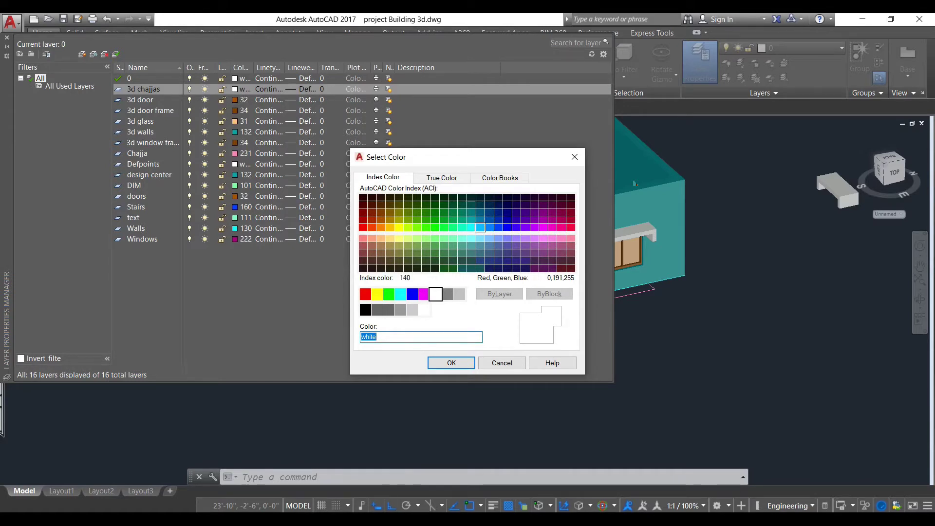
click(480, 219)
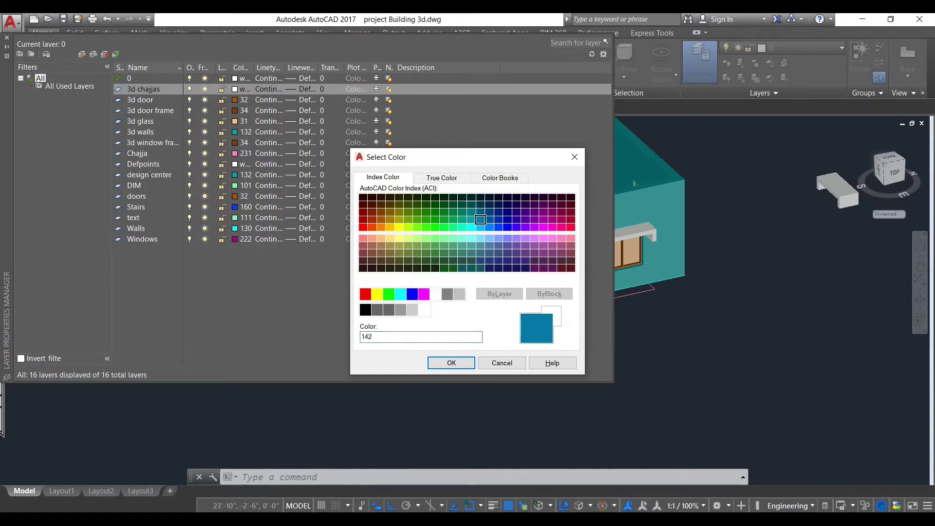
click(451, 363)
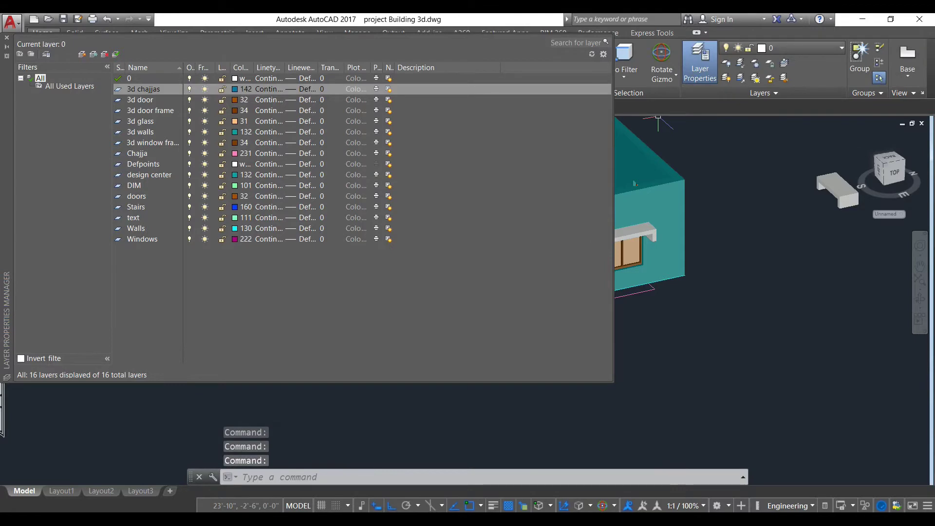
click(7, 37)
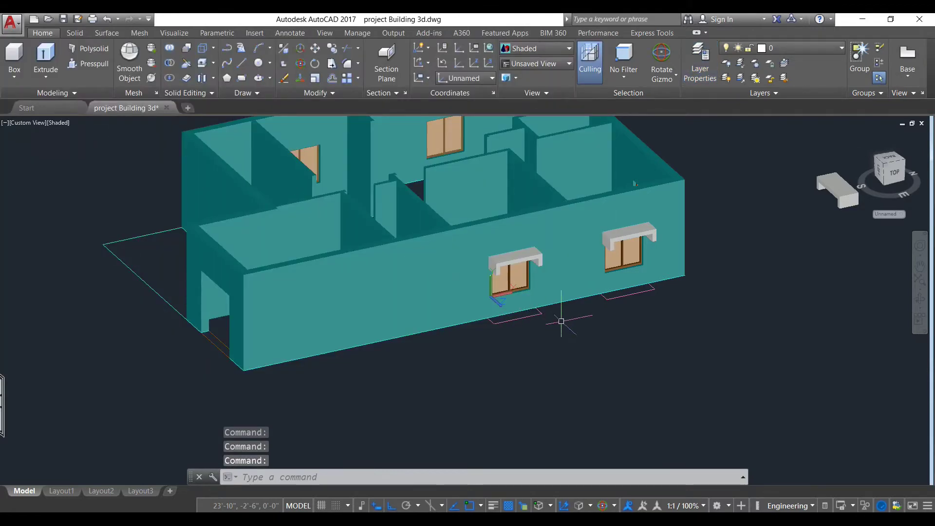
Step: Select the chajja slabs over the right and left windows and the side wall
scroll(655, 320, down, 3)
shift+middle_drag(664, 309, 662, 316)
scroll(669, 310, up, 4)
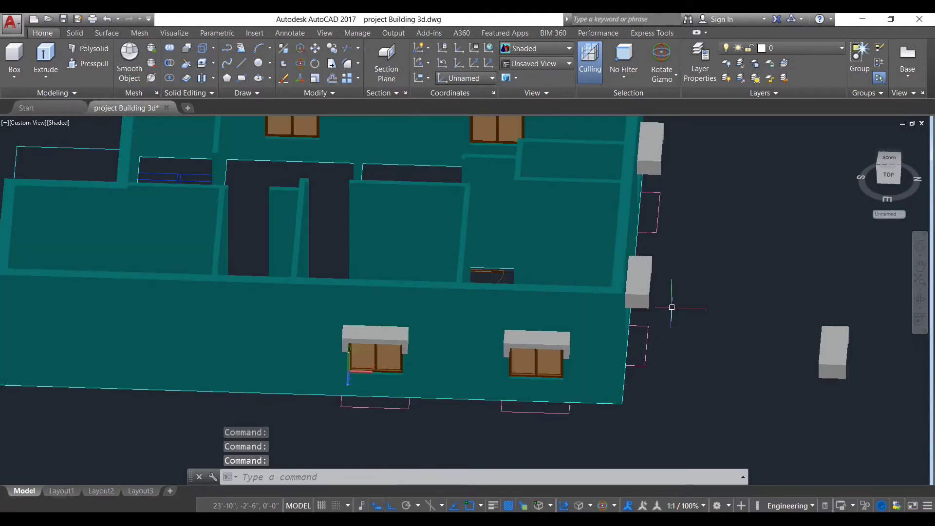
click(539, 337)
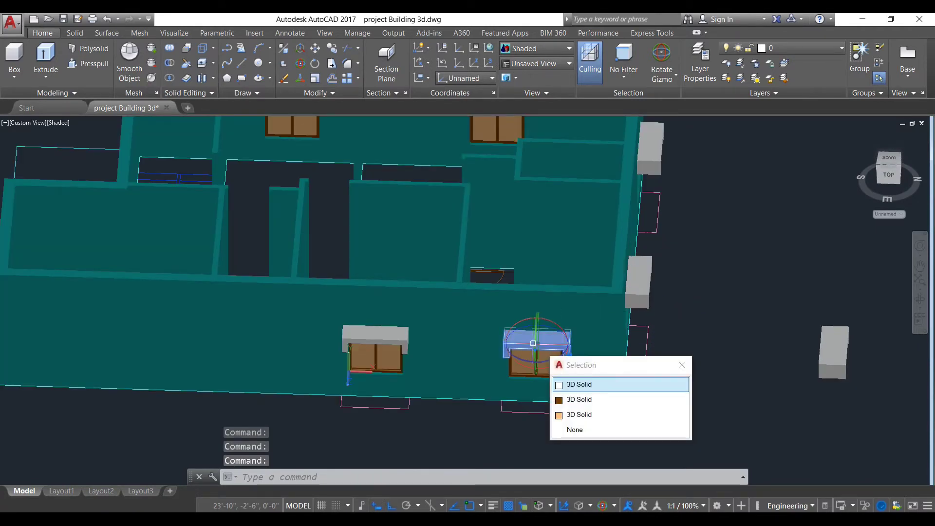
click(574, 399)
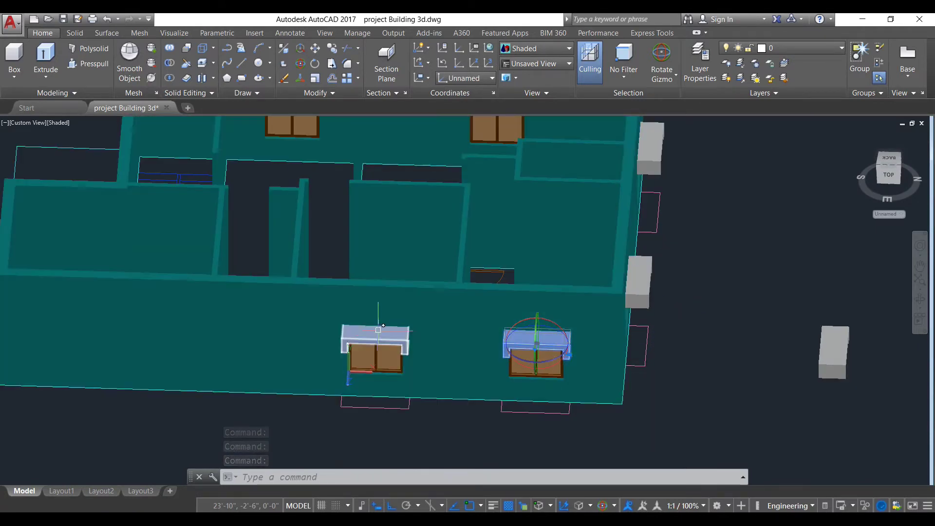
click(375, 336)
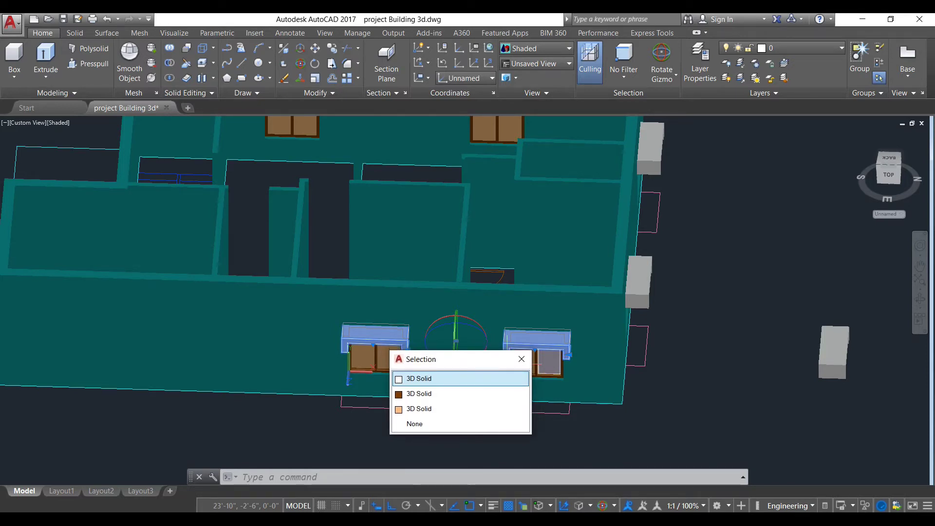
click(449, 378)
key(Escape)
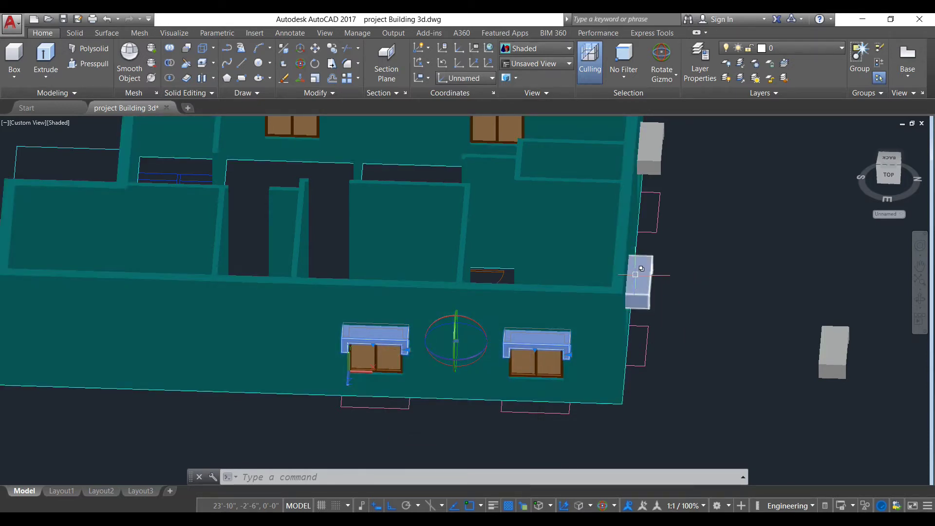
click(640, 274)
scroll(648, 149, down, 5)
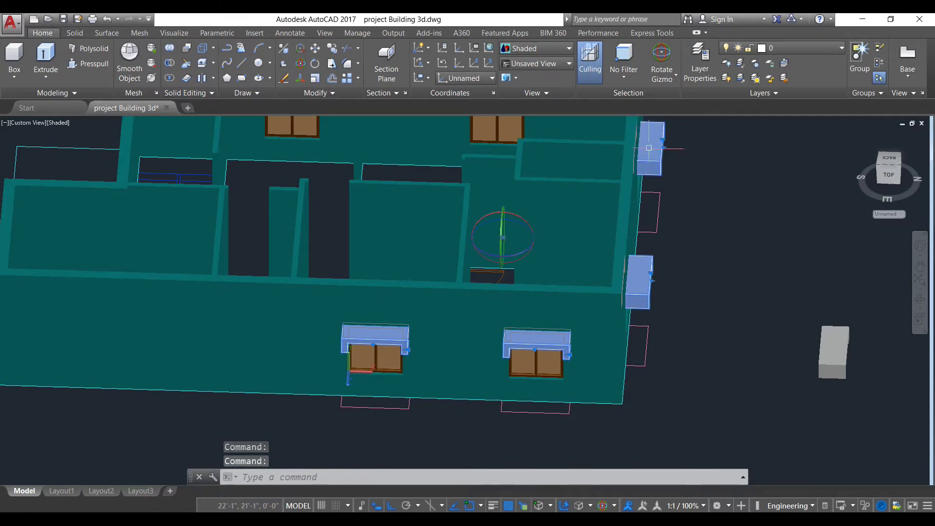
scroll(664, 225, up, 2)
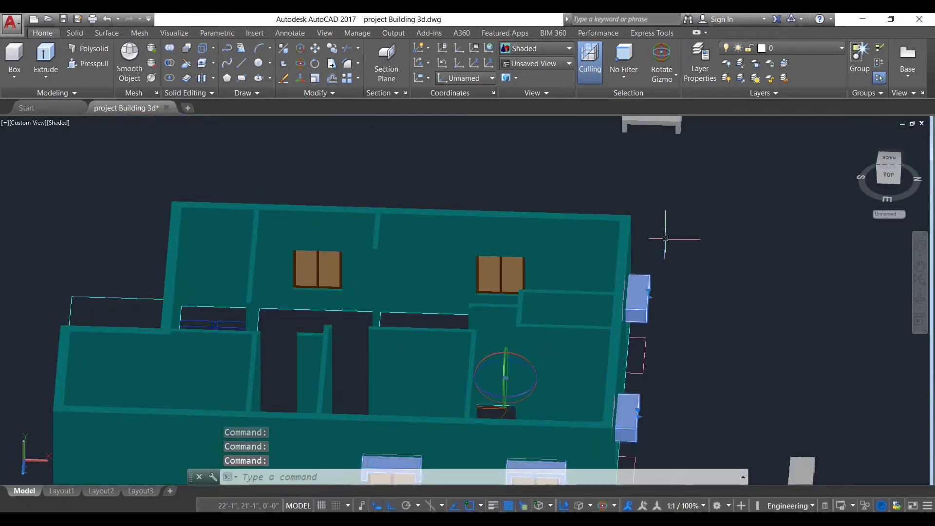
Step: Add the far-wall slab and move all selected slabs onto the 3d chajjas layer
shift+middle_drag(664, 226, 726, 314)
scroll(731, 316, up, 2)
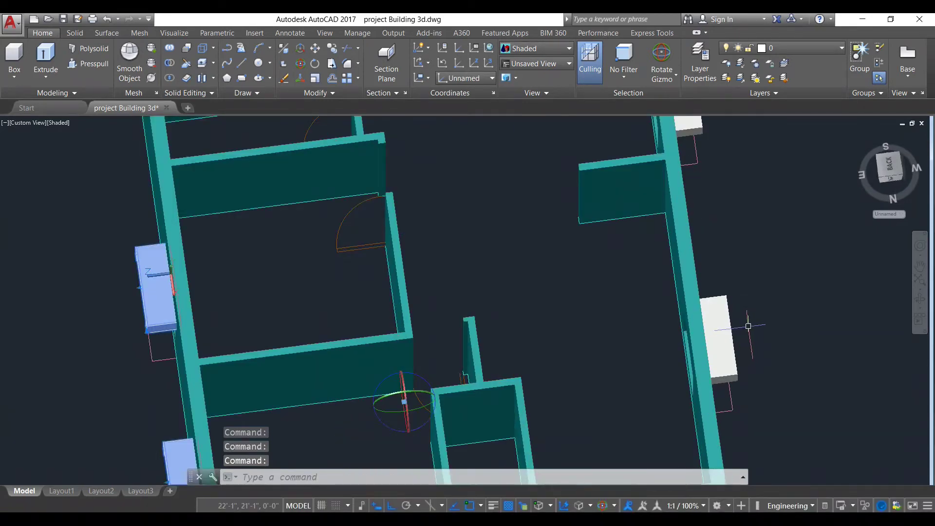
shift+middle_drag(710, 171, 676, 227)
click(676, 227)
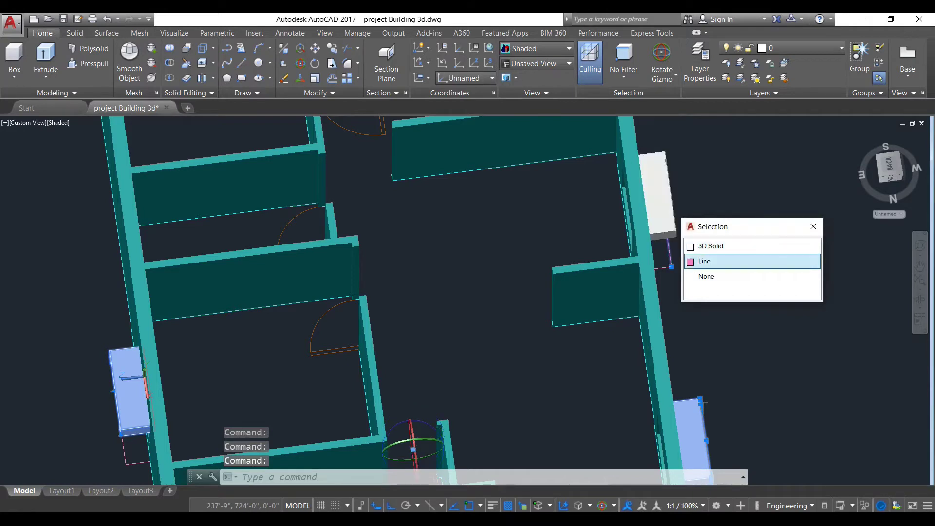
click(706, 245)
click(798, 48)
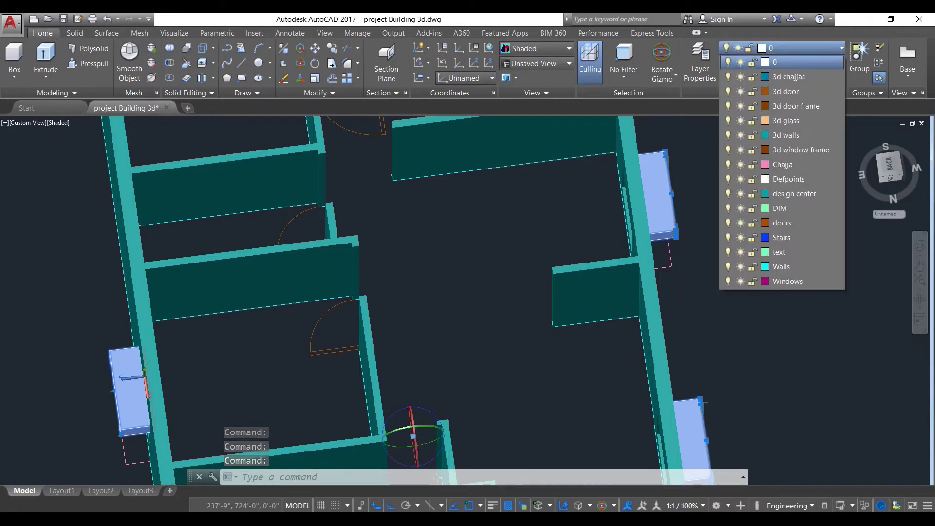
click(788, 77)
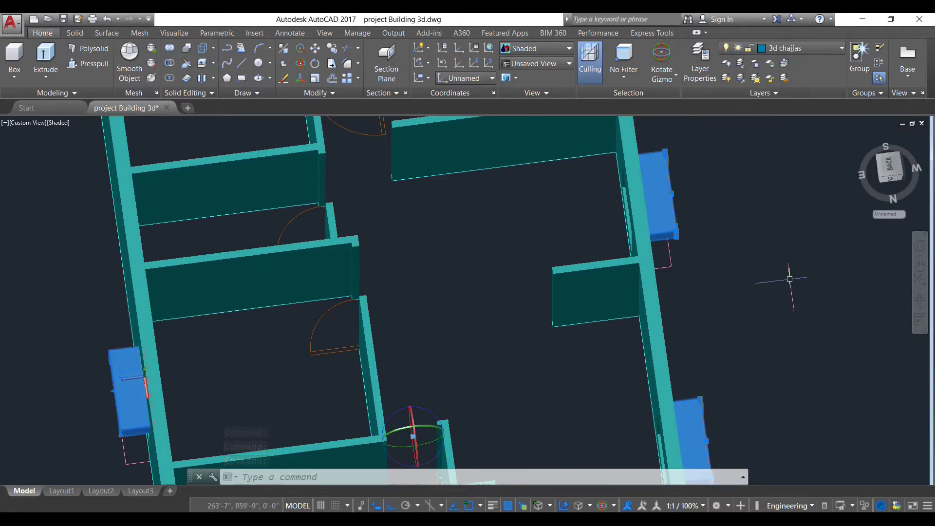
scroll(789, 278, down, 6)
key(Escape)
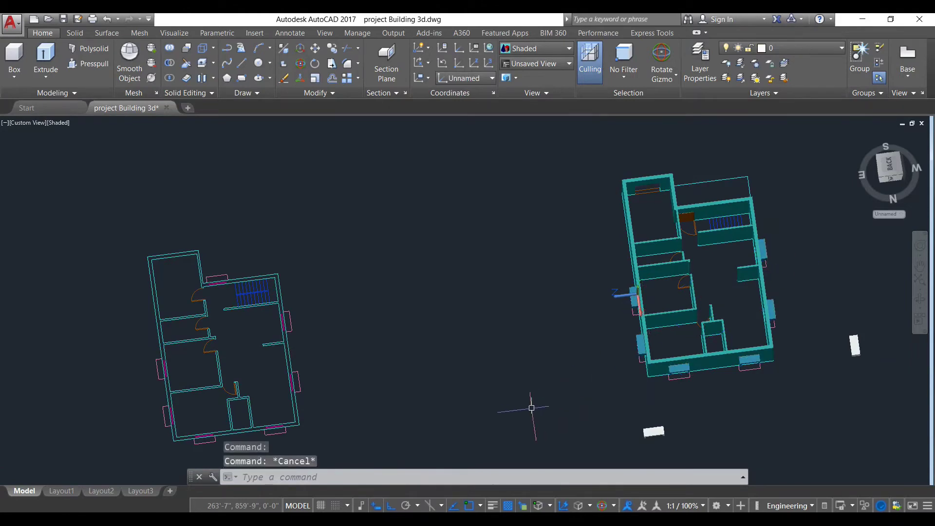
Step: Orbit to a high view of the front door corner, abandoning a first rectangle attempt
shift+middle_drag(532, 413, 560, 325)
scroll(586, 296, up, 5)
scroll(586, 296, down, 5)
scroll(557, 320, up, 3)
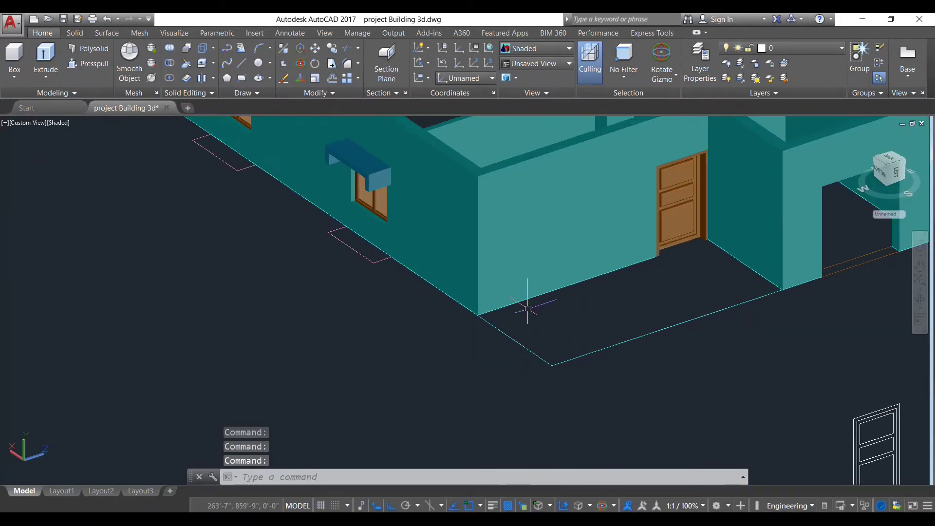
shift+middle_drag(692, 299, 609, 336)
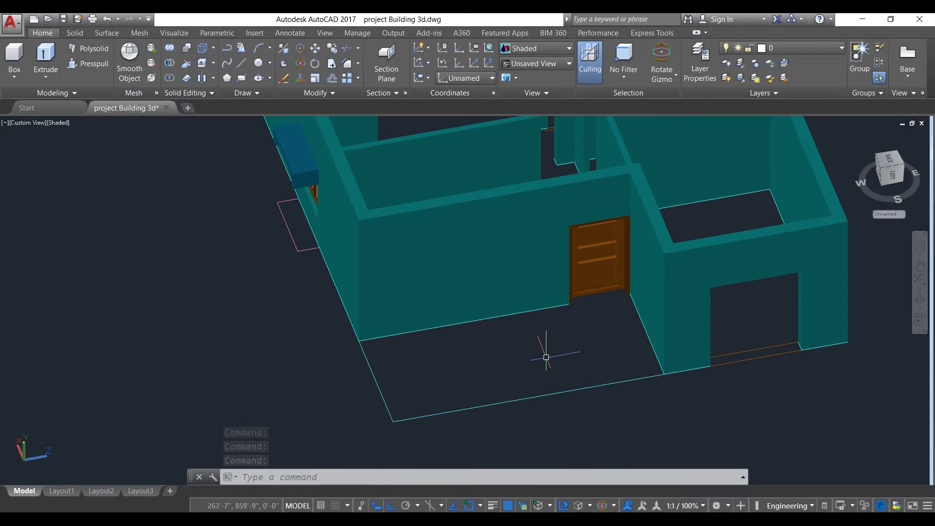
click(241, 78)
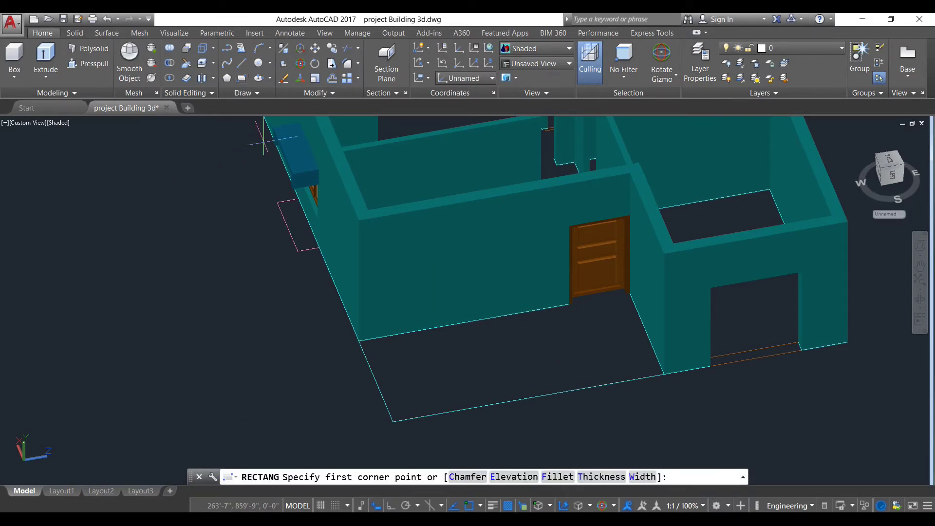
click(359, 341)
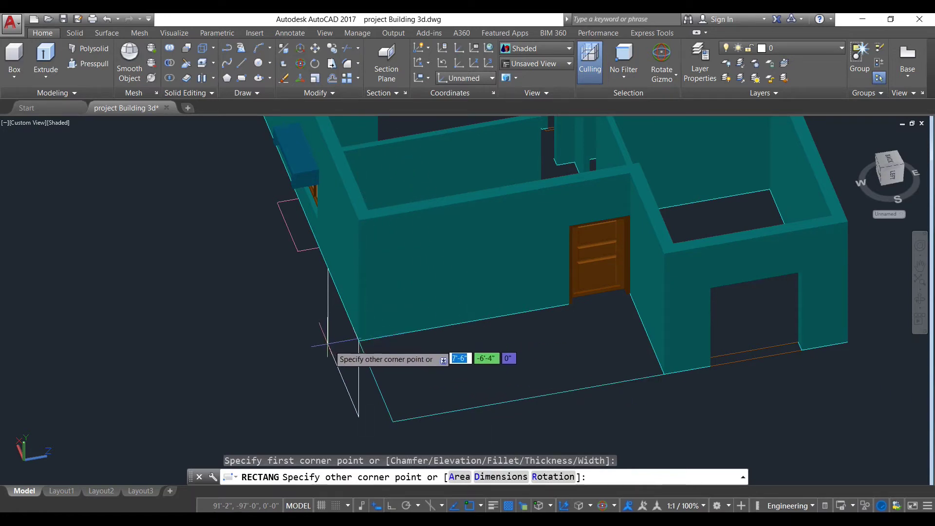
key(Escape)
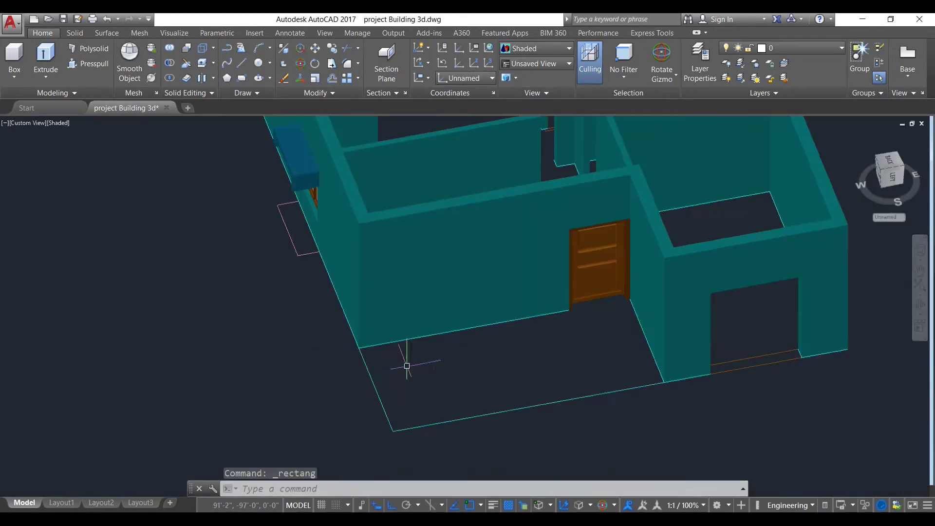
scroll(401, 365, down, 3)
scroll(323, 346, up, 4)
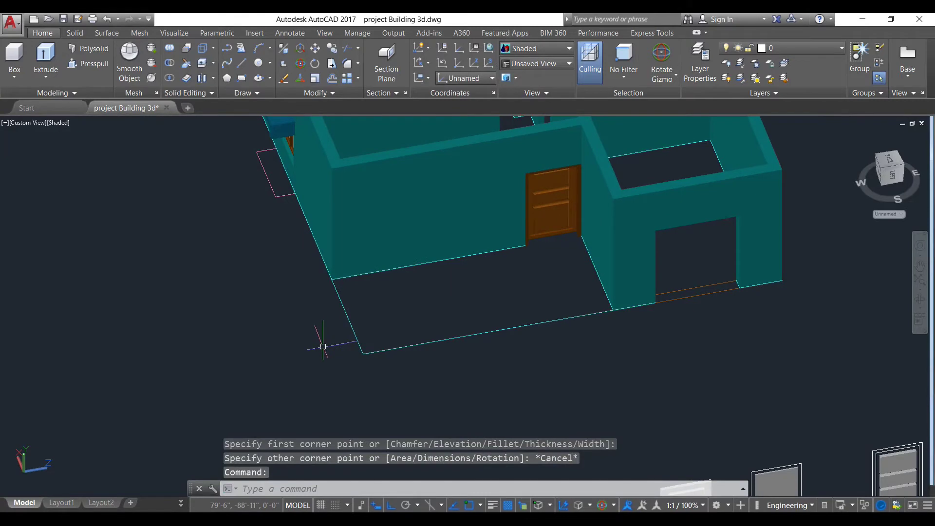
Step: Set the UCS origin at the building's bottom front corner with X along the front edge
text(ucs)
key(Return)
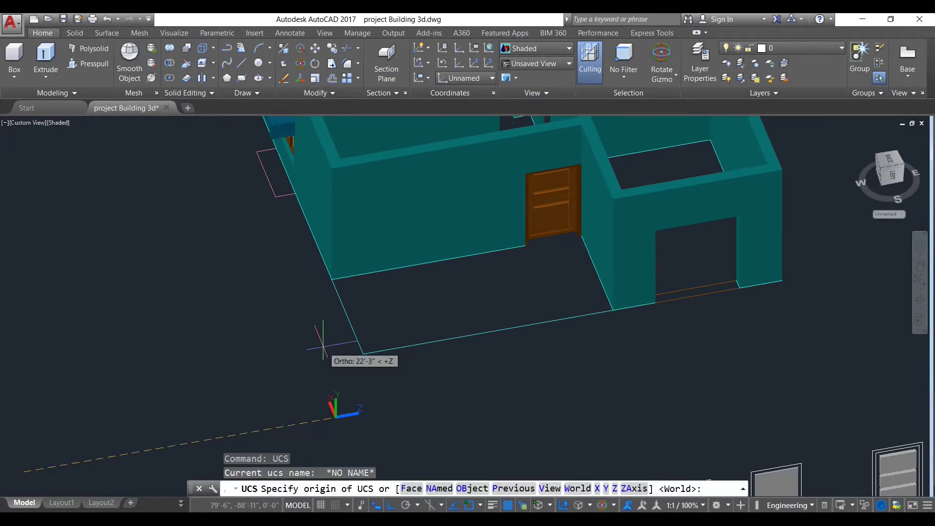
click(364, 351)
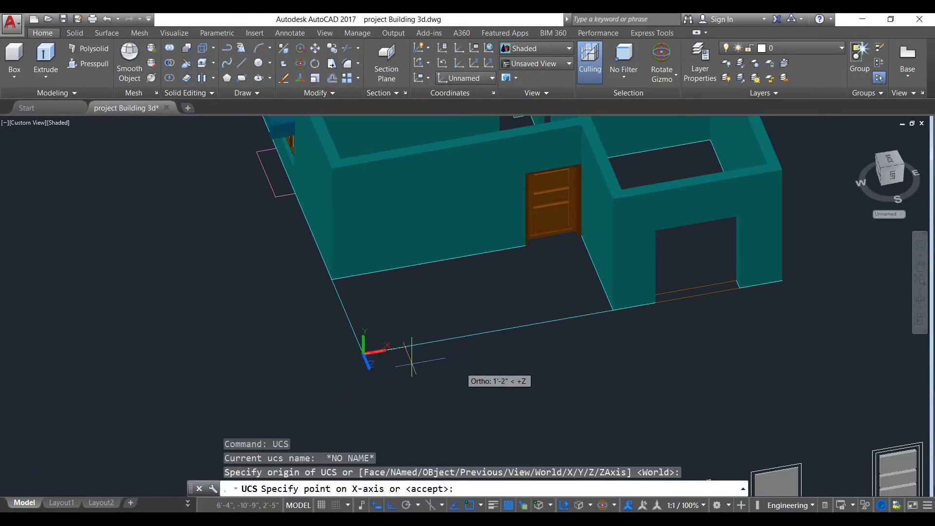
click(609, 314)
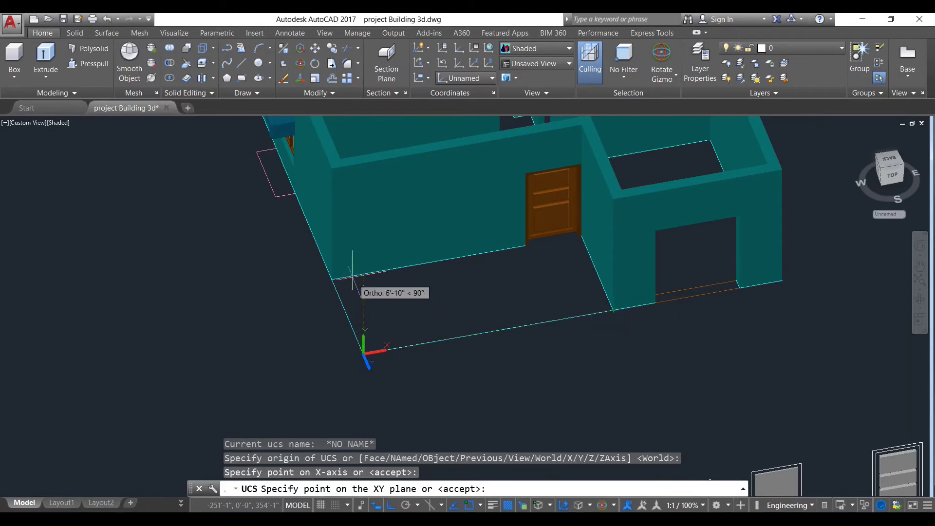
key(Return)
key(Escape)
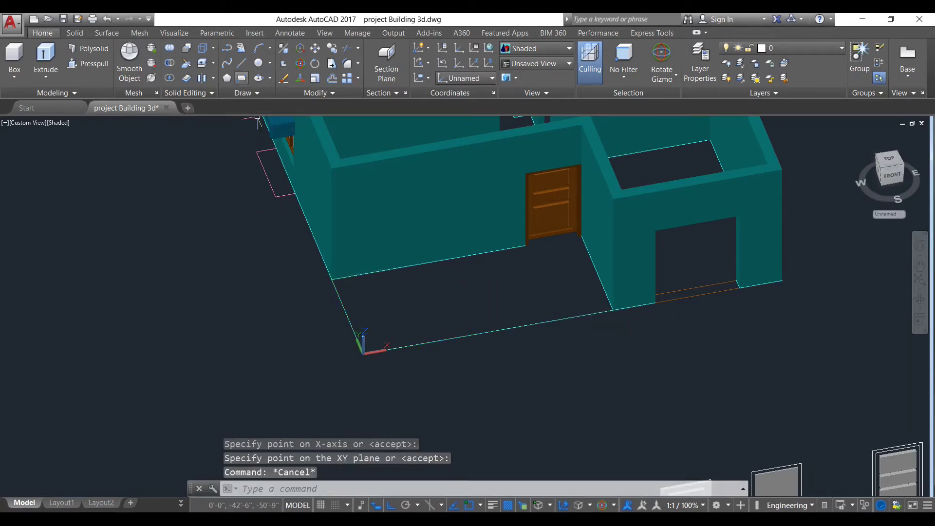
Step: Draw the porch rectangle from the inner building corner to the front wall corner, then select it
text(rec)
key(Return)
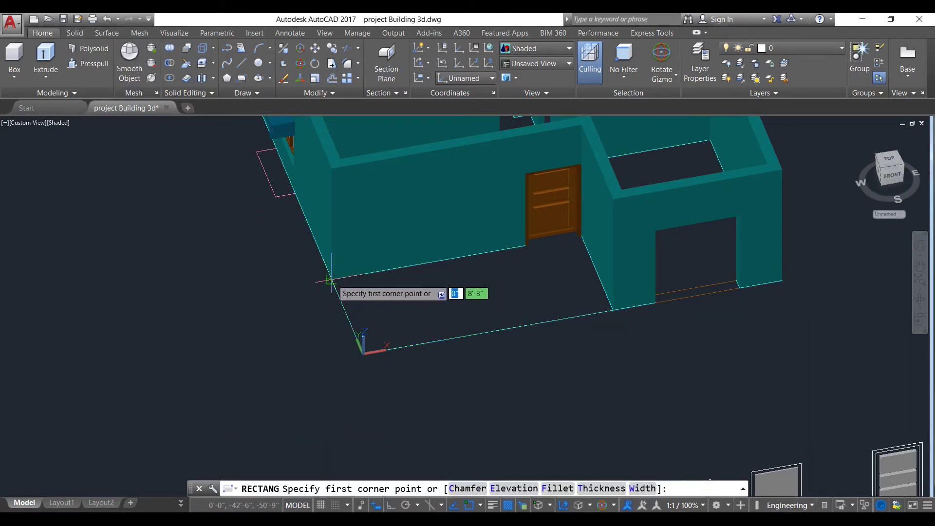
click(333, 279)
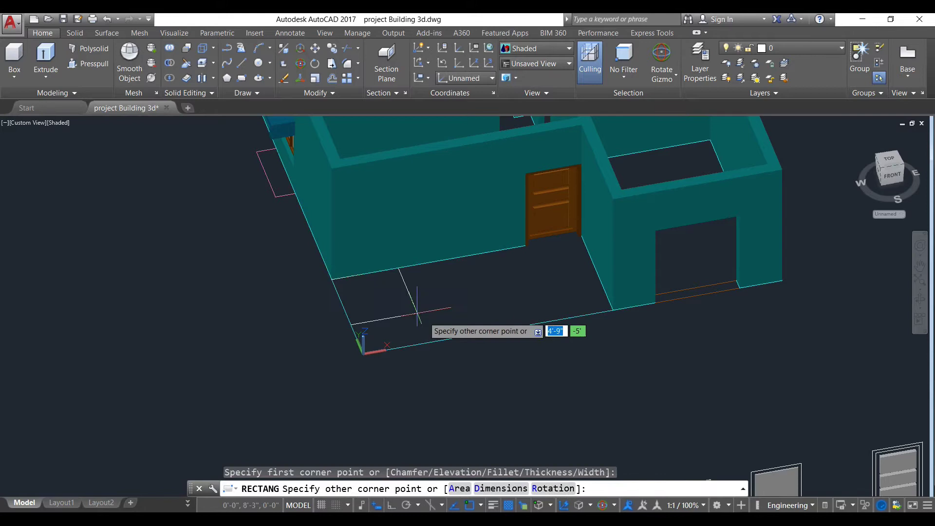
click(612, 309)
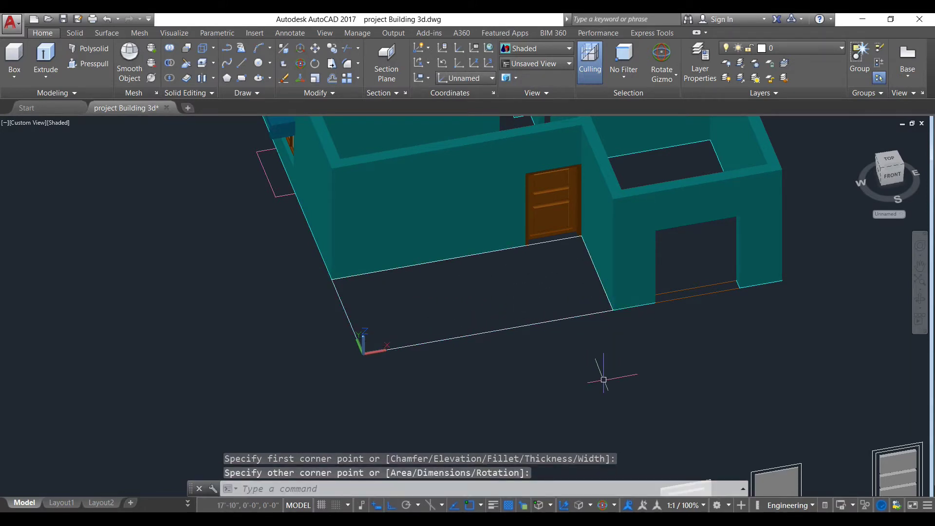
click(552, 323)
click(594, 373)
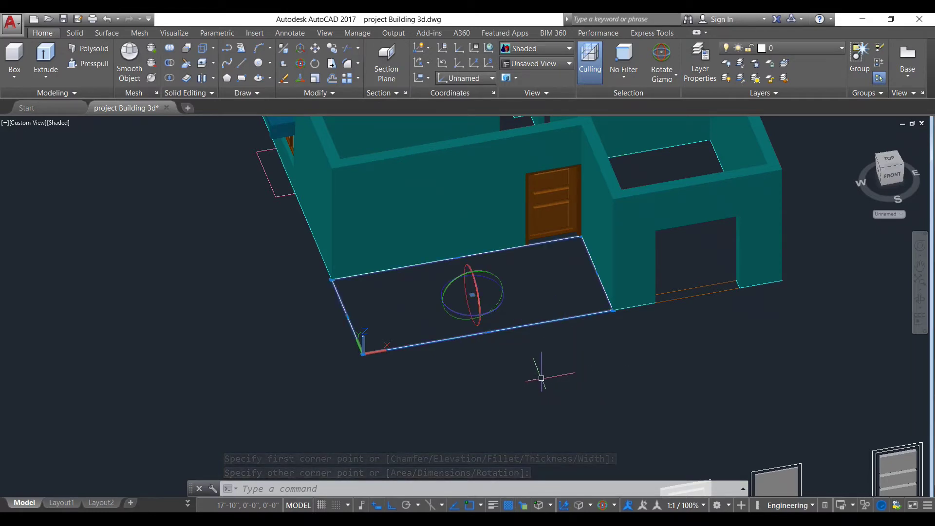
Step: Begin moving the rectangle, then cancel the move
scroll(538, 372, down, 3)
key(Return)
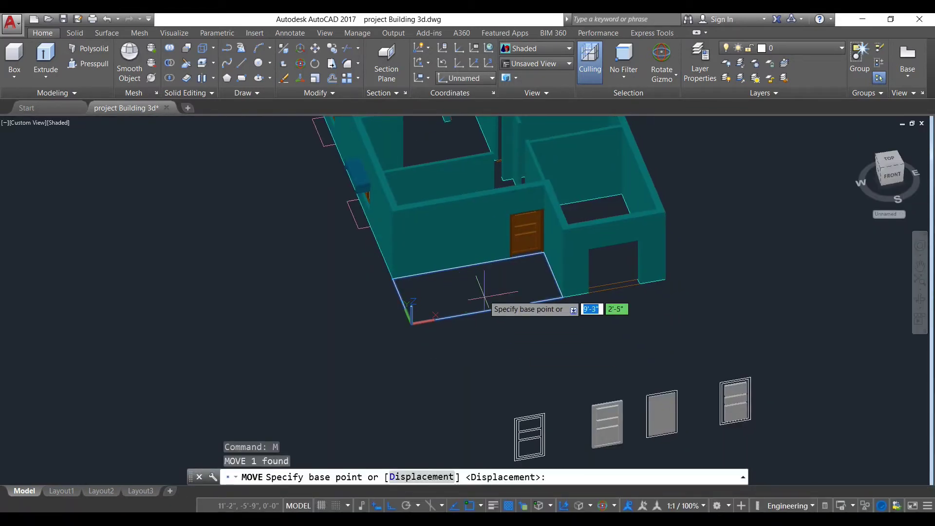
click(479, 287)
key(Escape)
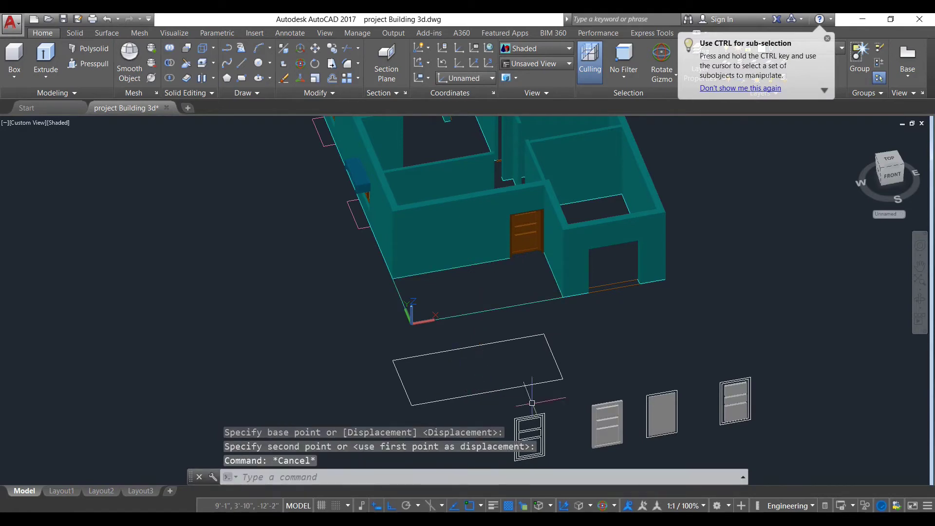
scroll(534, 390, up, 3)
Step: Erase the loose window and door blocks with a crossing selection
click(807, 417)
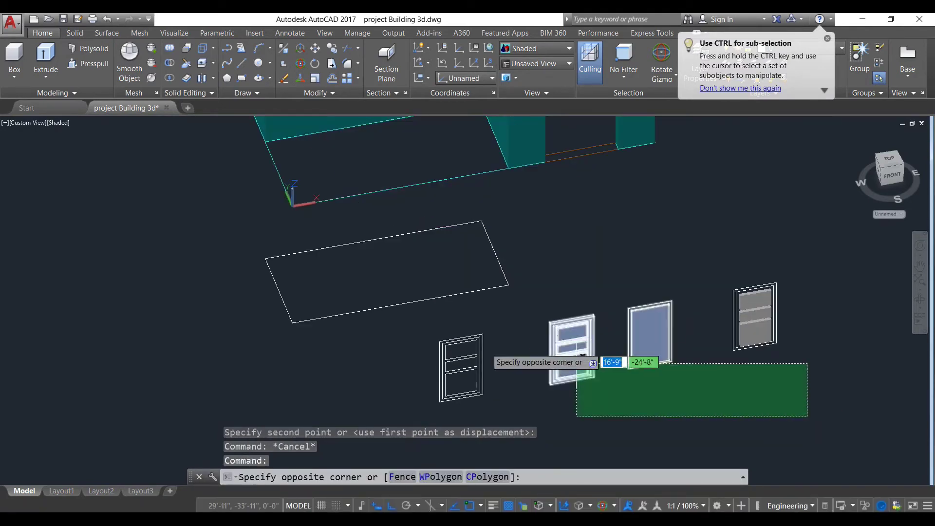
click(388, 334)
click(809, 375)
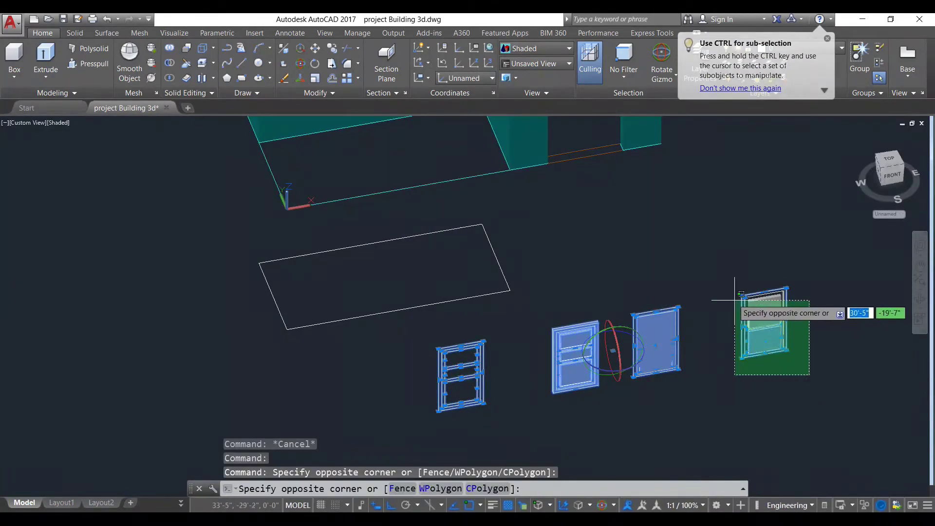
click(731, 294)
text(e)
key(Return)
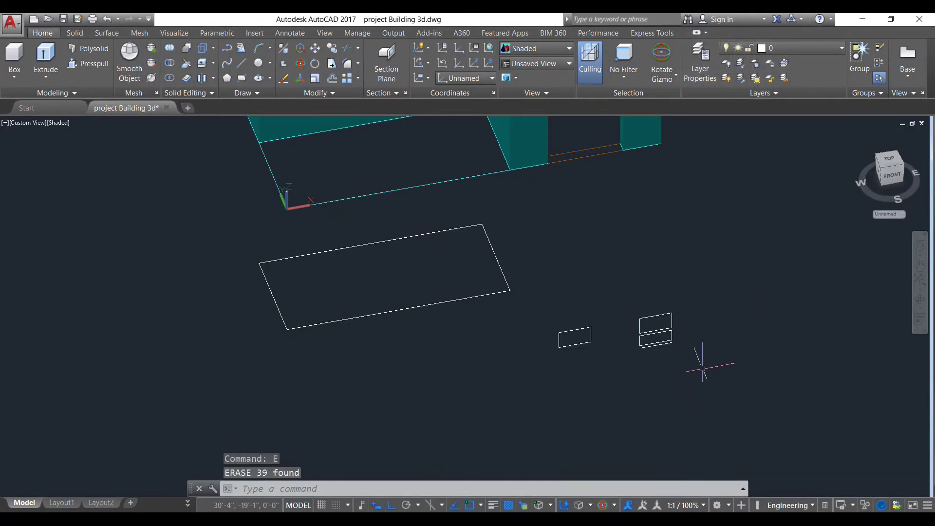
Step: Erase the two remaining window outlines
click(702, 369)
click(539, 298)
text(e)
key(Return)
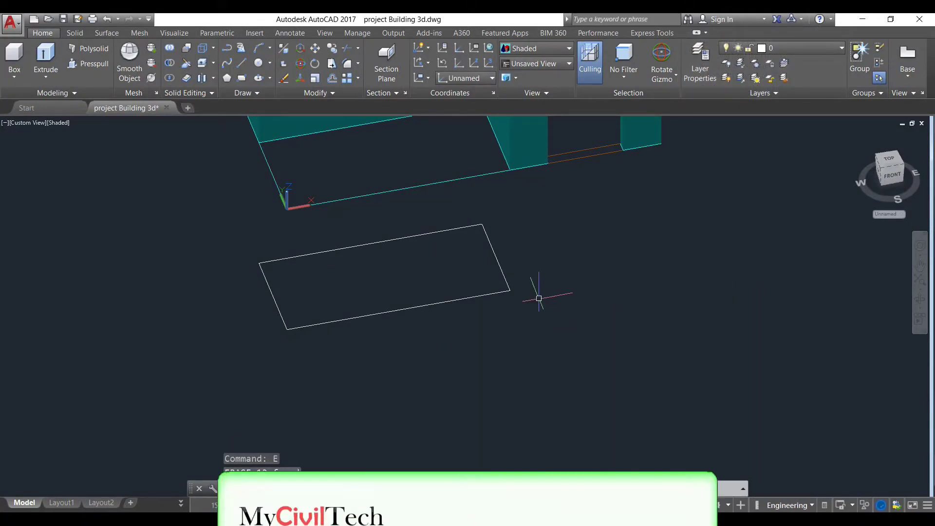
Step: Erase the chair and sofa lying beside the building
scroll(540, 292, down, 2)
middle_drag(543, 292, 559, 347)
scroll(559, 346, down, 2)
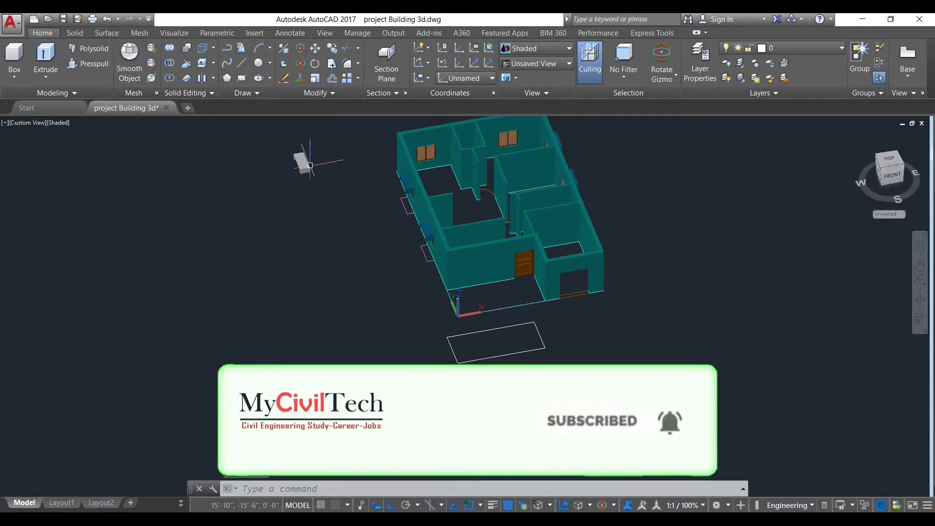
scroll(356, 280, up, 3)
click(371, 265)
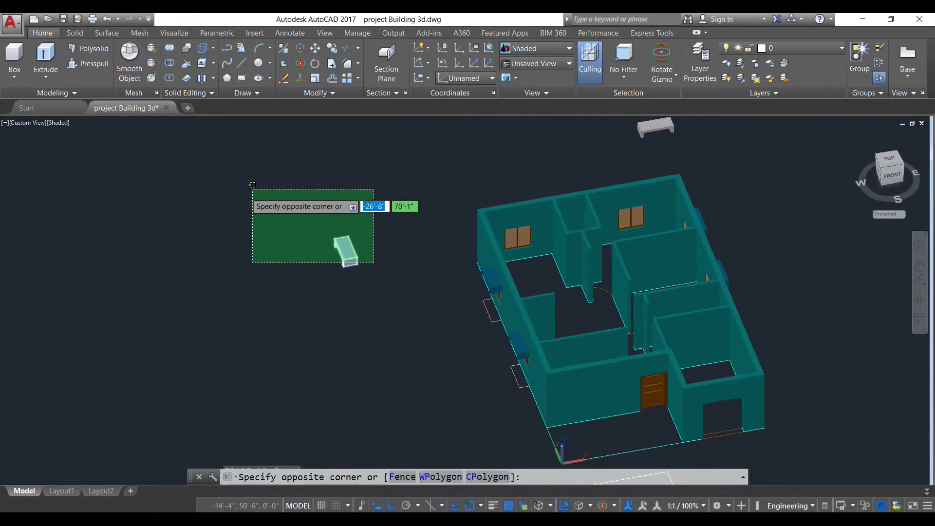
click(250, 188)
scroll(604, 226, down, 2)
scroll(653, 176, up, 2)
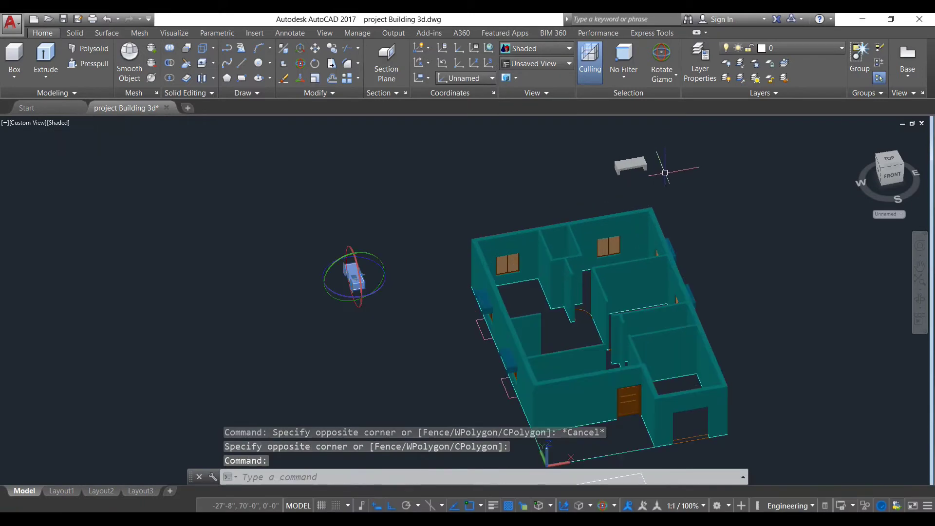
click(651, 176)
click(579, 147)
text(E)
key(Return)
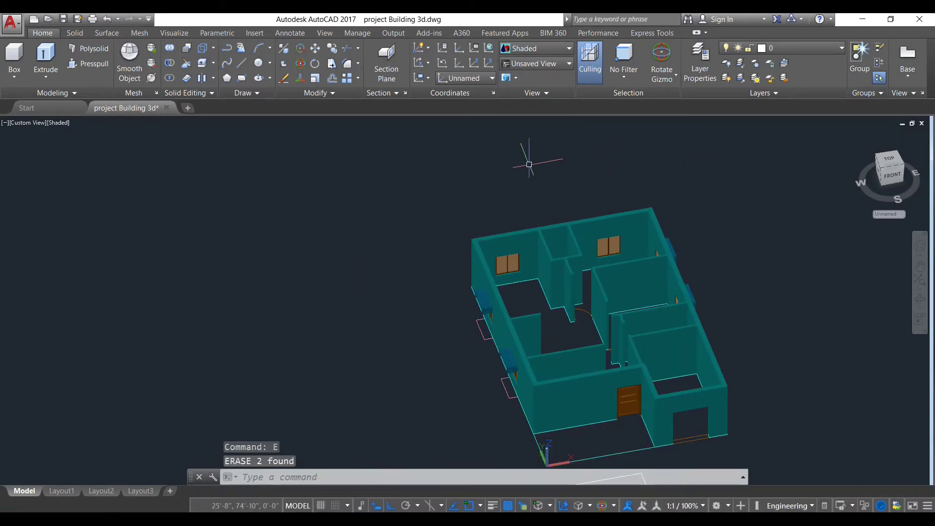
scroll(369, 217, down, 2)
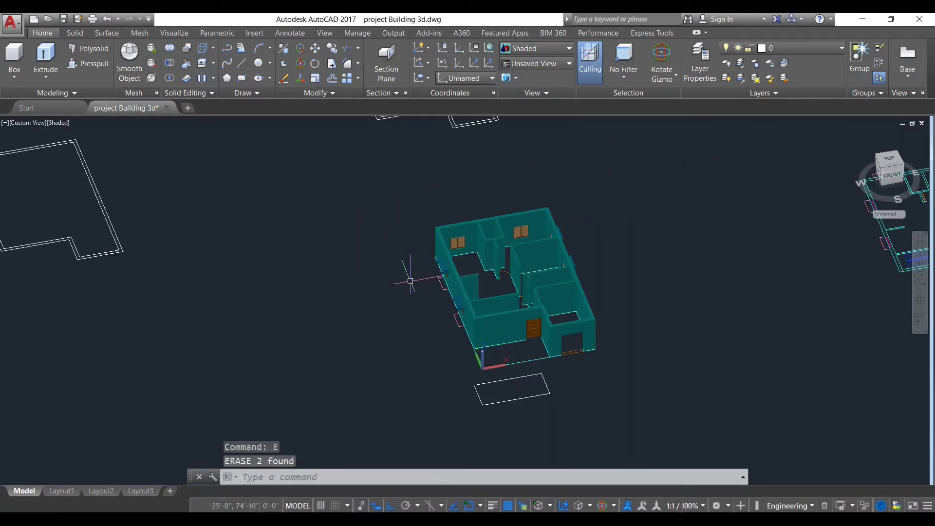
scroll(507, 410, up, 2)
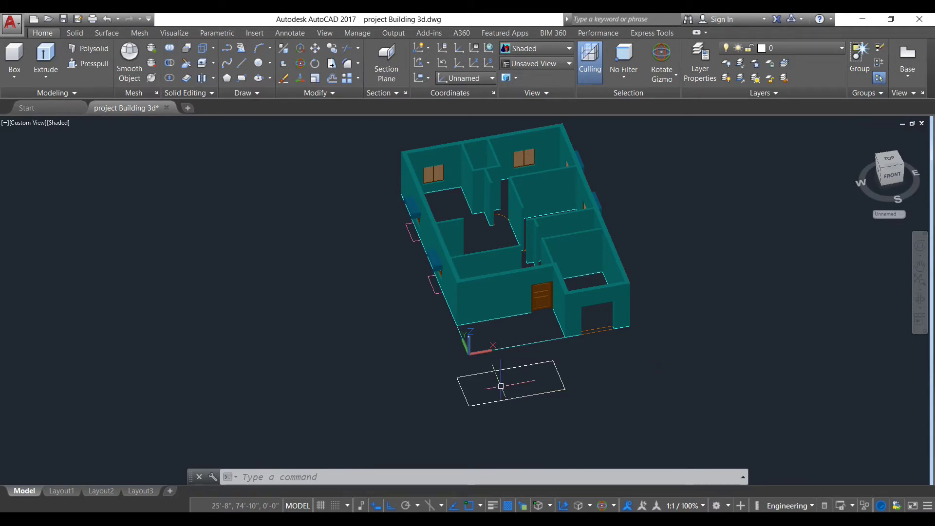
scroll(494, 383, up, 2)
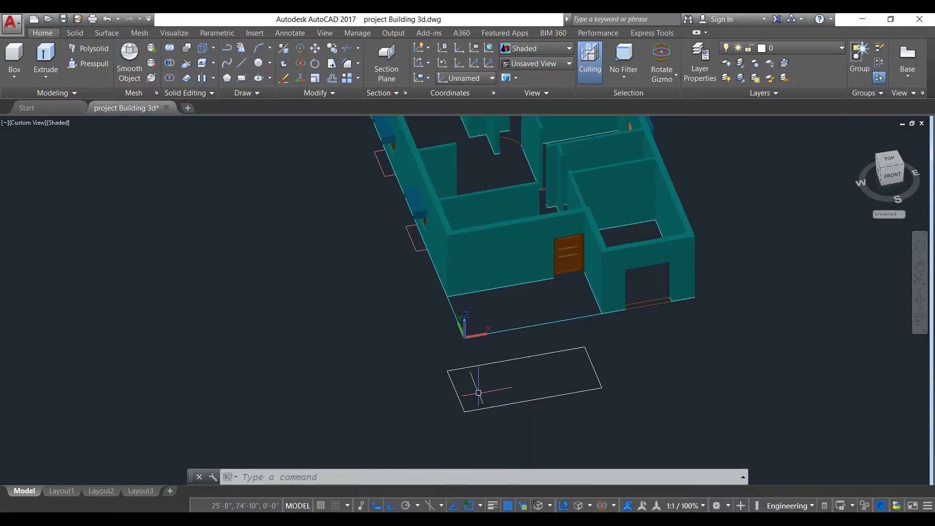
scroll(502, 384, up, 1)
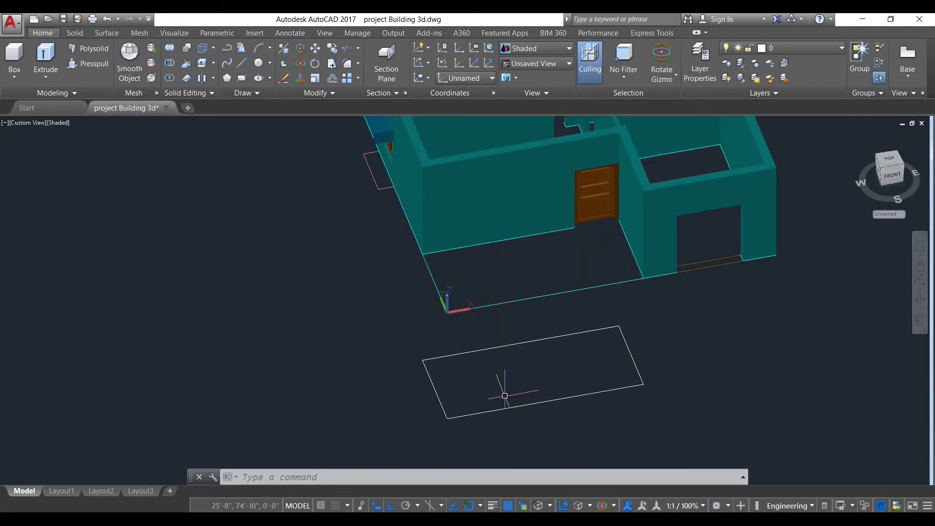
scroll(532, 386, down, 2)
scroll(530, 386, up, 3)
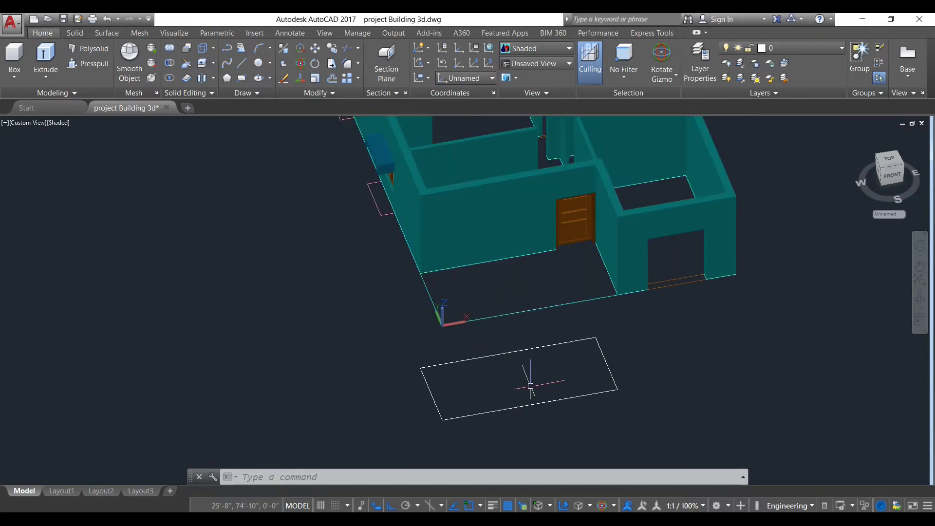
Step: Start a 3-inch offset of the rectangle, then cancel it
key(Return)
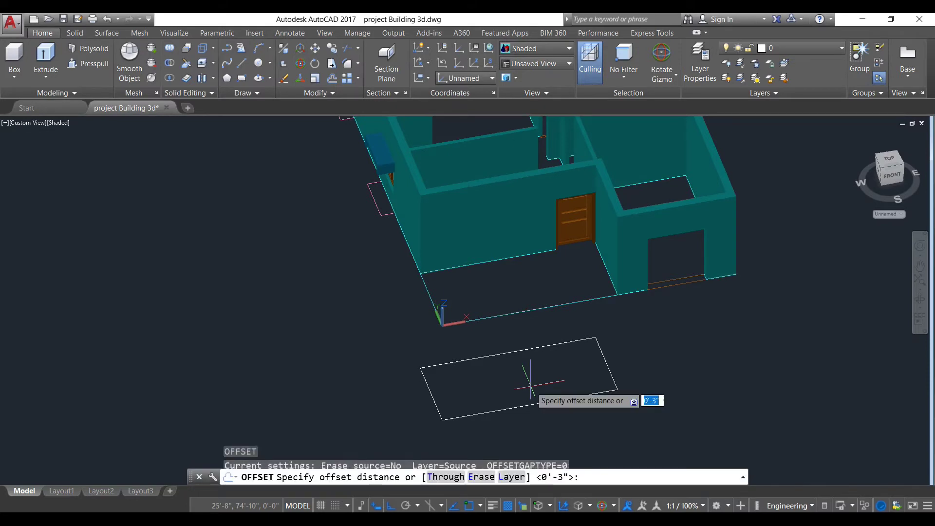
text(3)
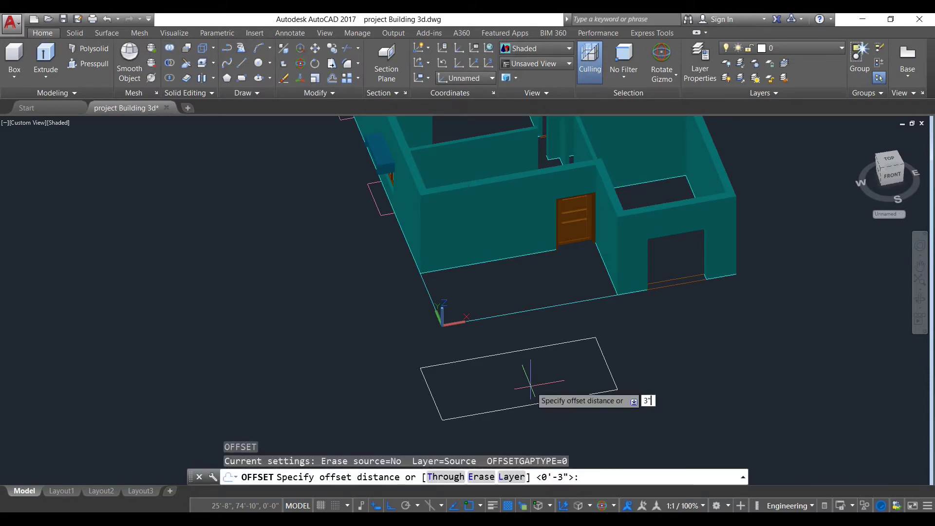
key(Return)
click(428, 386)
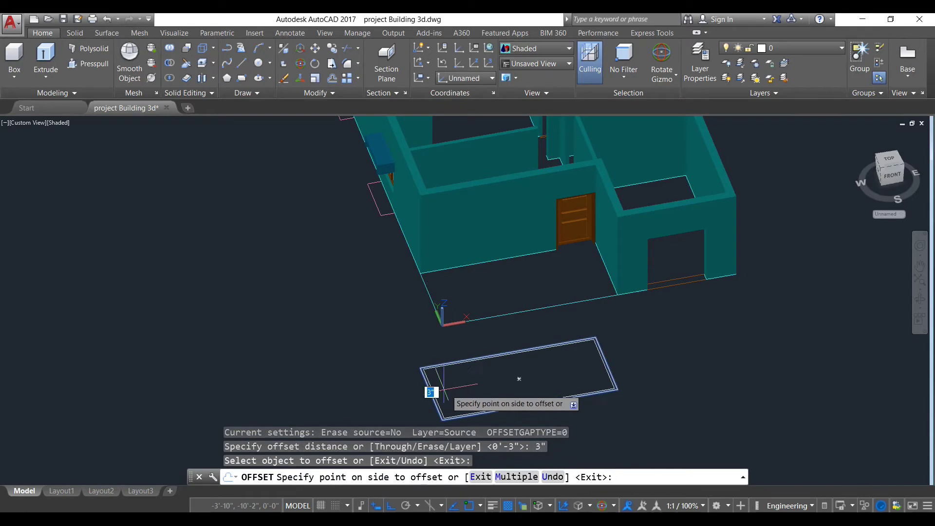
key(Escape)
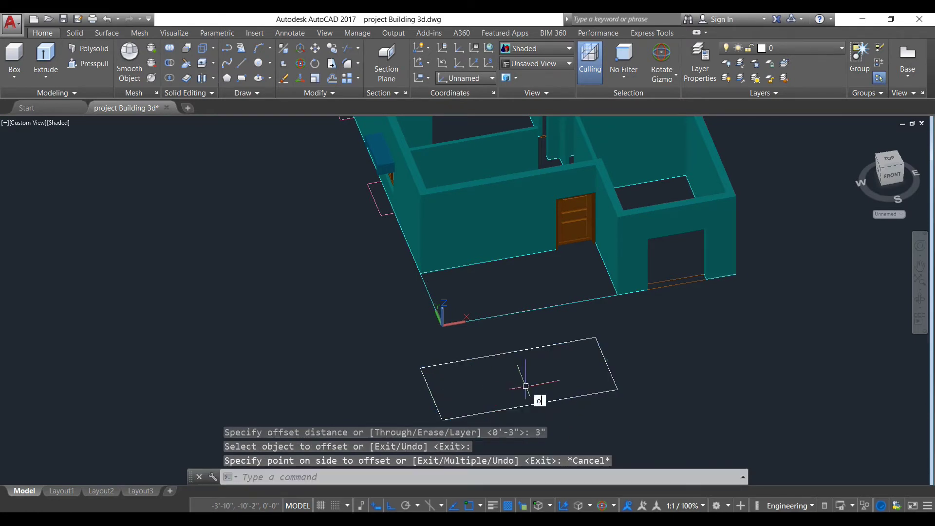
Step: Offset the rectangle 8" inward three times, each from the newest inner copy
text(o)
key(Return)
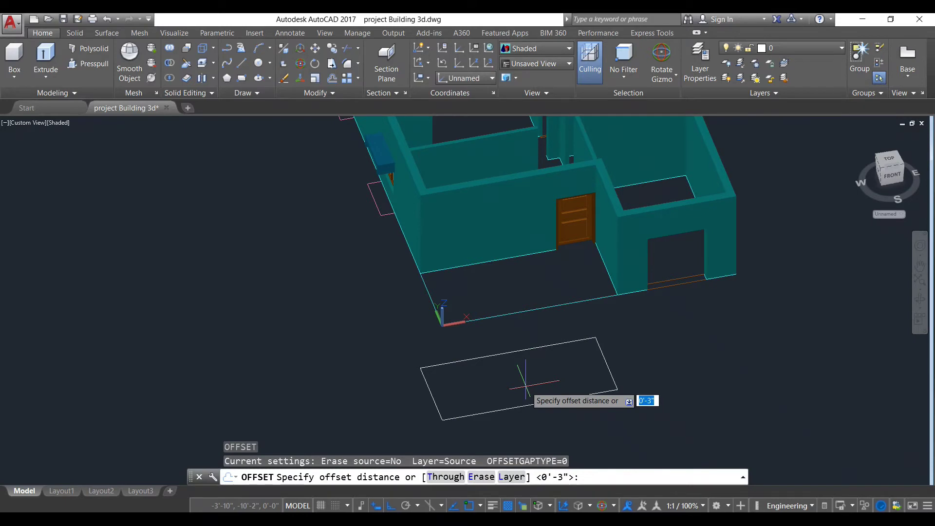
key(Return)
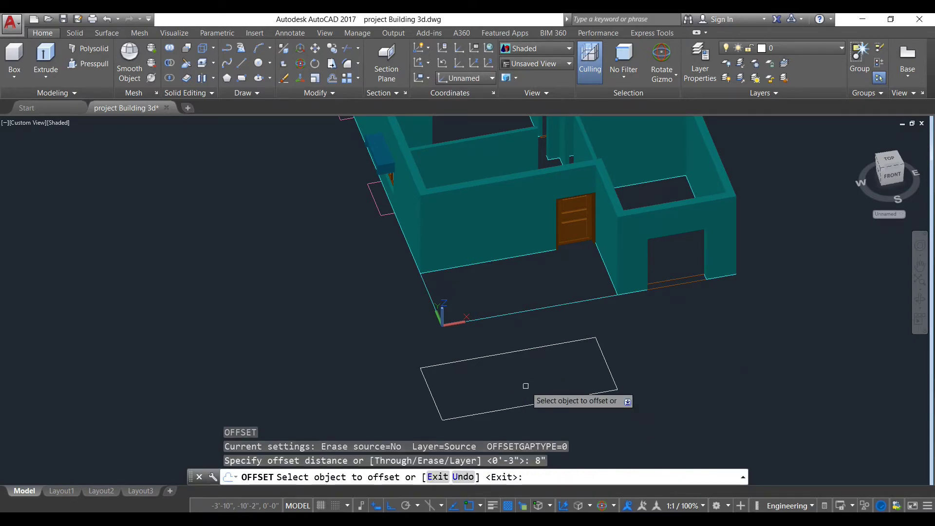
click(431, 392)
click(455, 387)
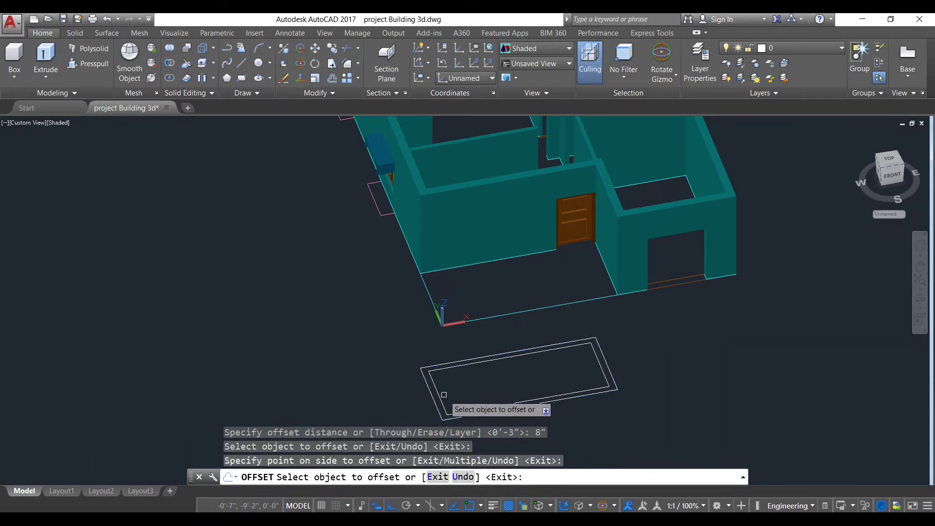
click(479, 362)
click(487, 385)
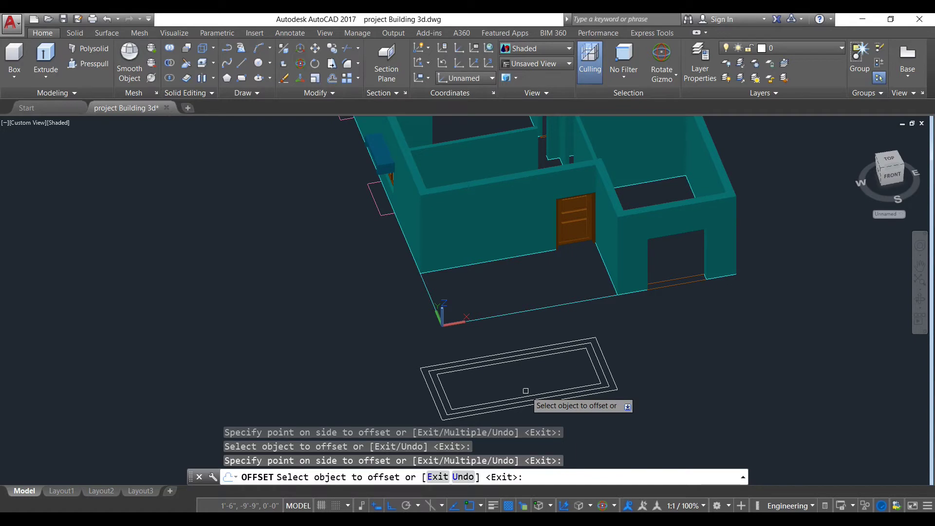
click(445, 392)
click(456, 387)
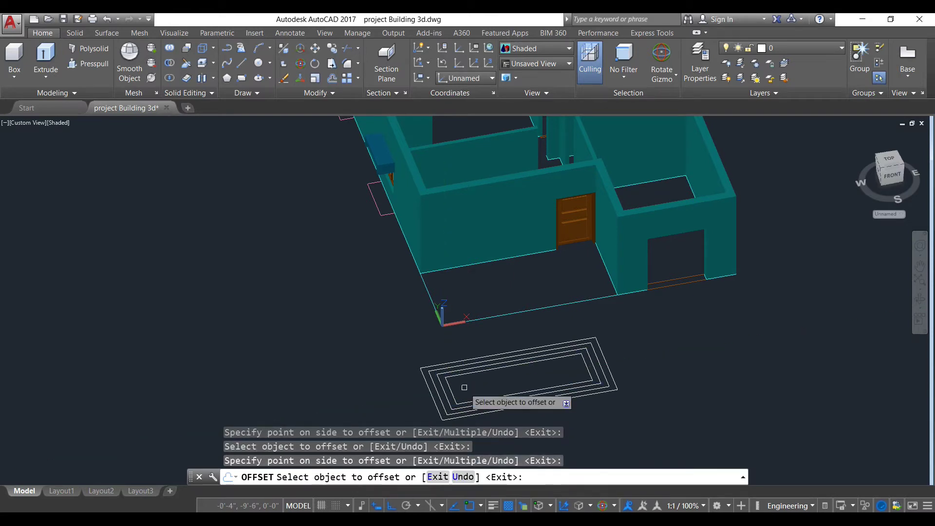
key(Return)
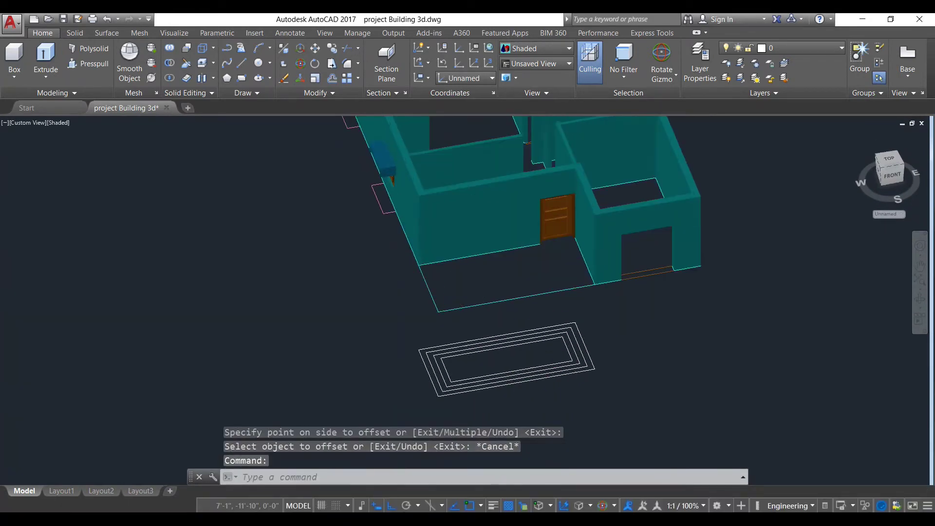
Step: Copy the four nested rectangles to two positions on the right and two on the left
click(599, 380)
click(394, 312)
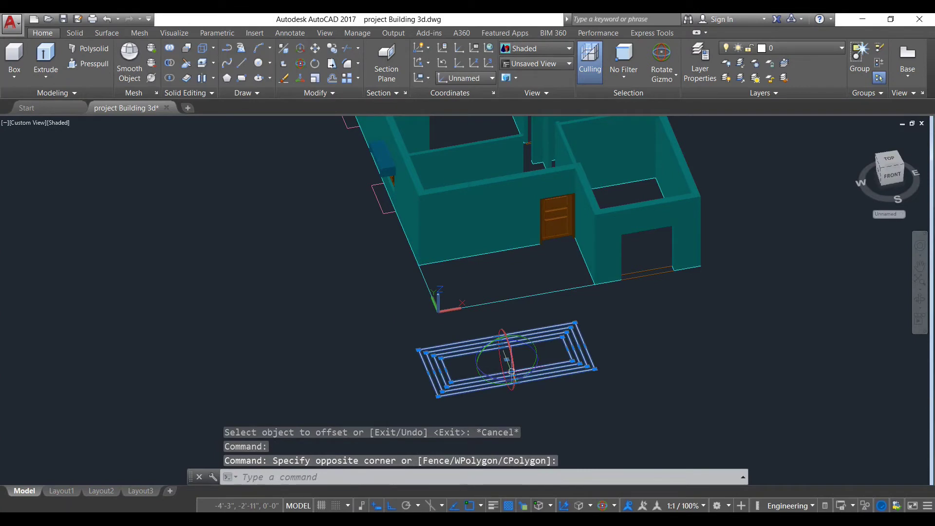
key(Return)
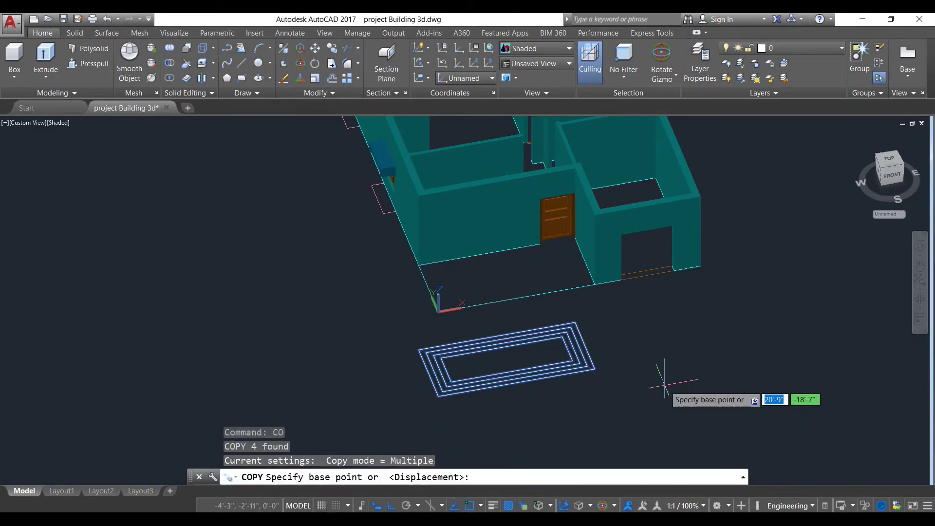
click(513, 353)
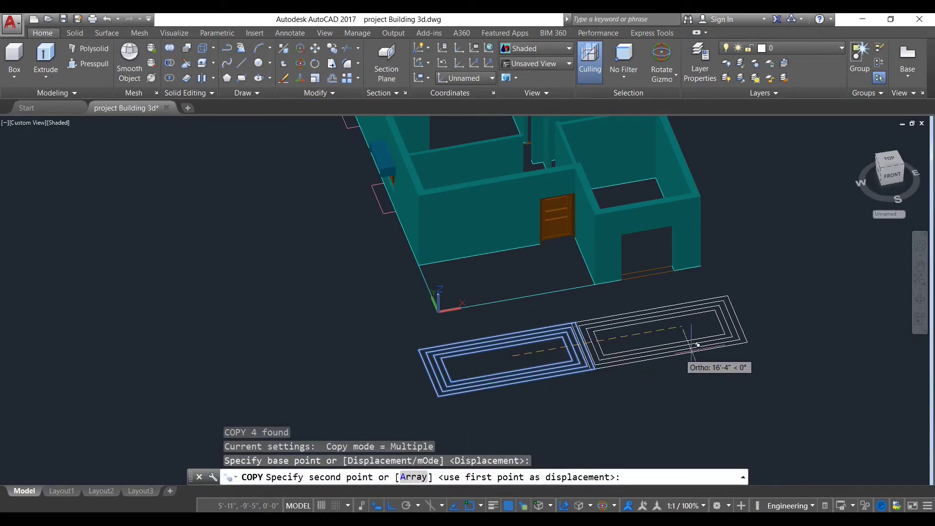
click(708, 317)
click(891, 289)
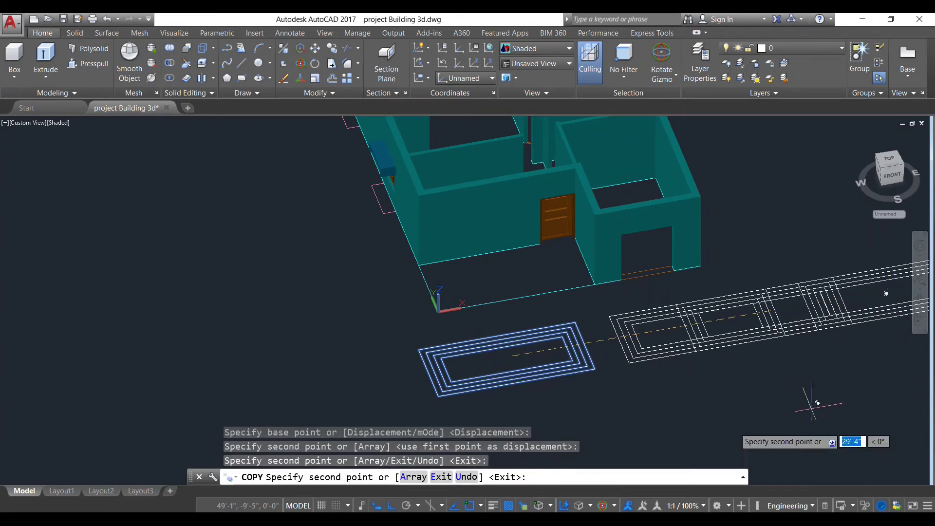
click(298, 346)
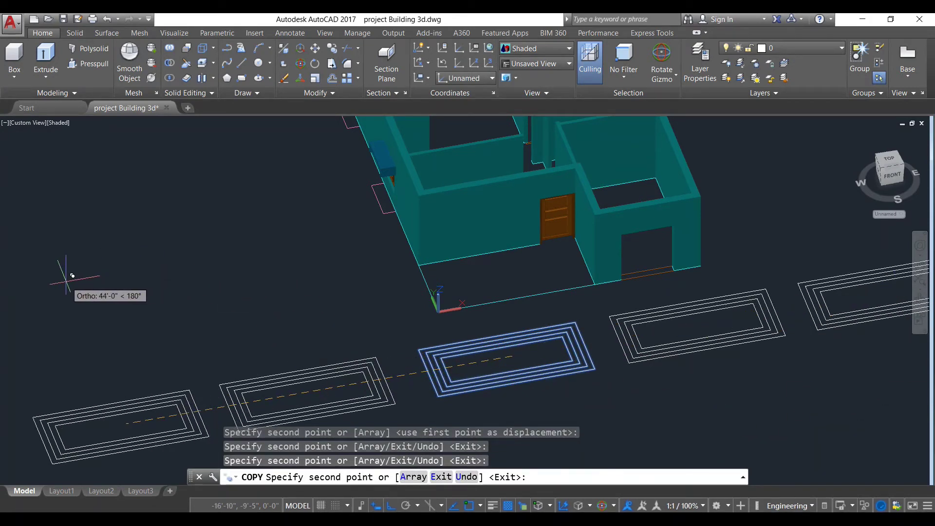
click(63, 272)
key(Escape)
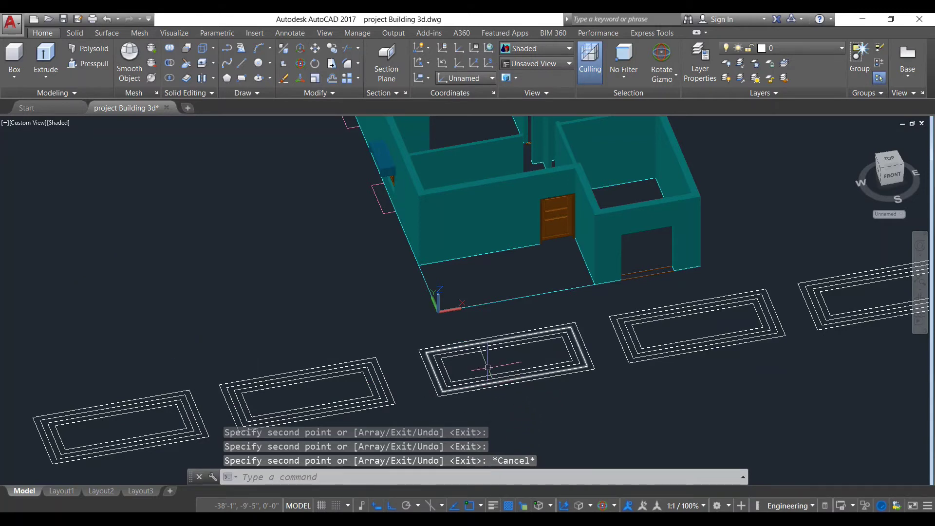
scroll(488, 367, up, 3)
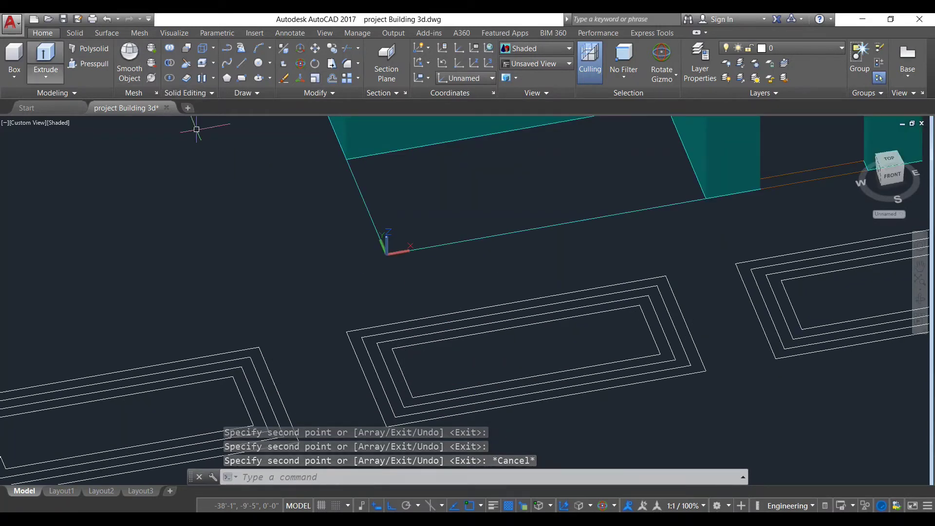
Step: Extrude the central set's outer rectangle 4" into a solid slab
click(45, 53)
click(348, 340)
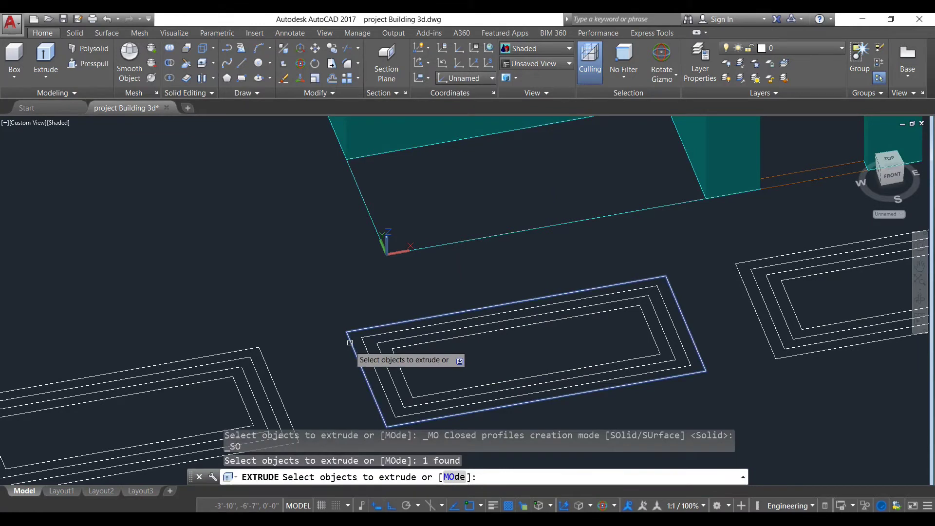
key(Return)
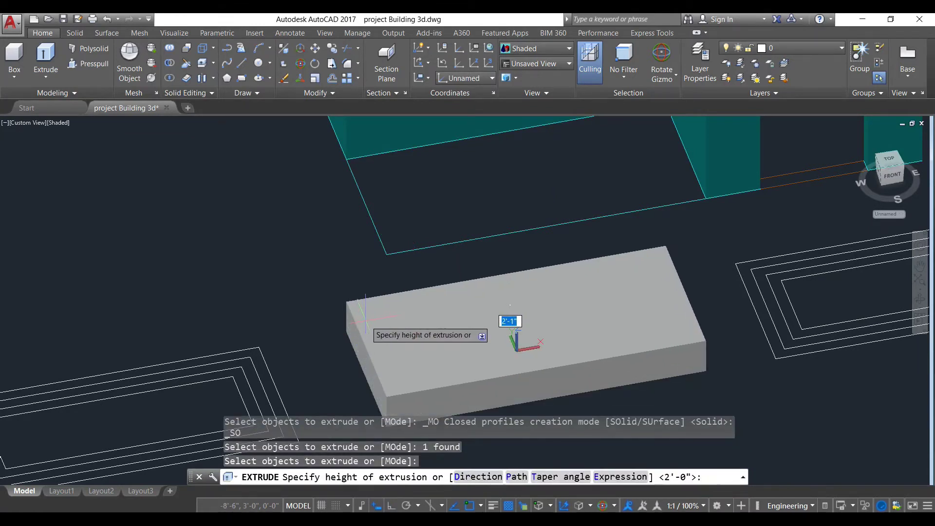
text(4)
key(Return)
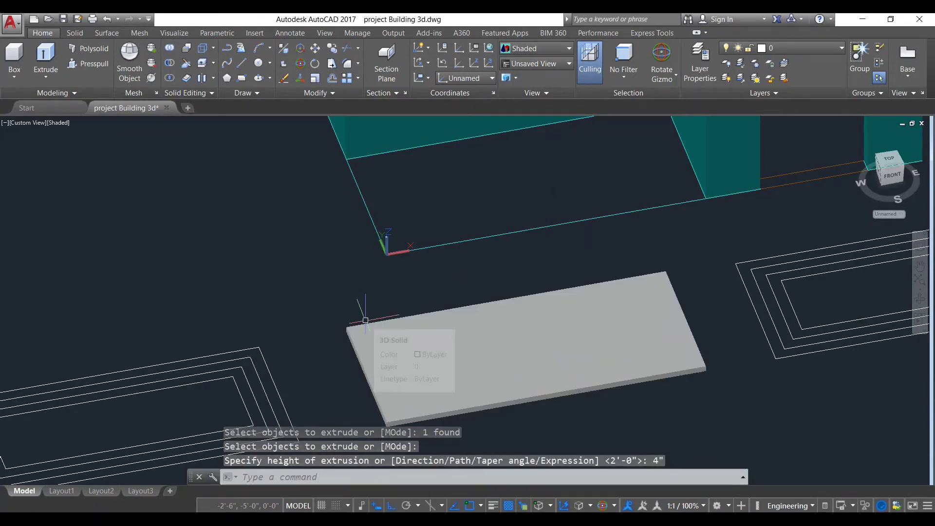
scroll(477, 345, down, 2)
middle_drag(511, 338, 446, 327)
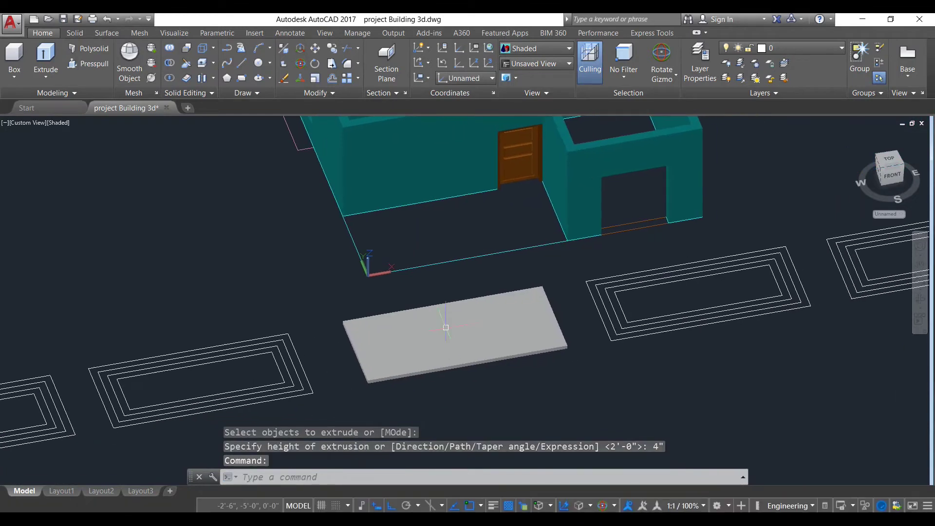
Step: Choose the neighbouring rectangle outline for a second extrusion
click(46, 56)
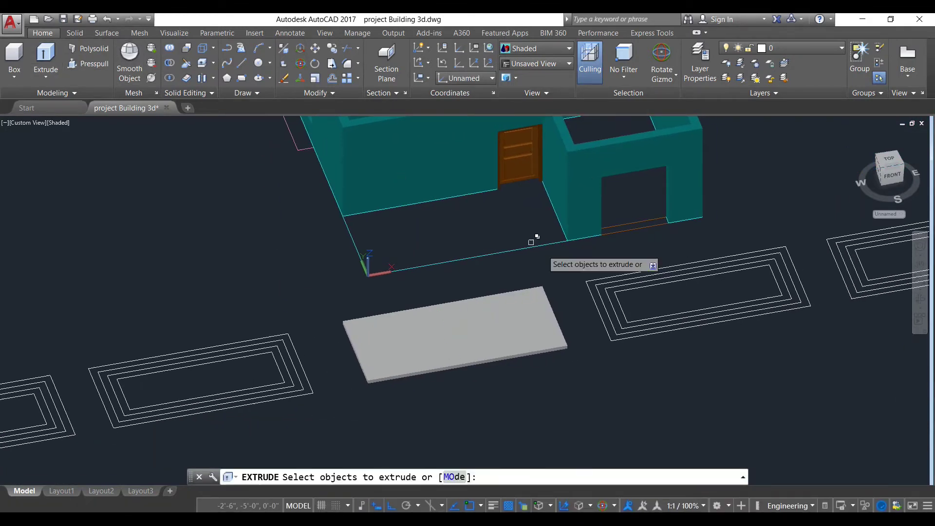
click(596, 306)
key(Return)
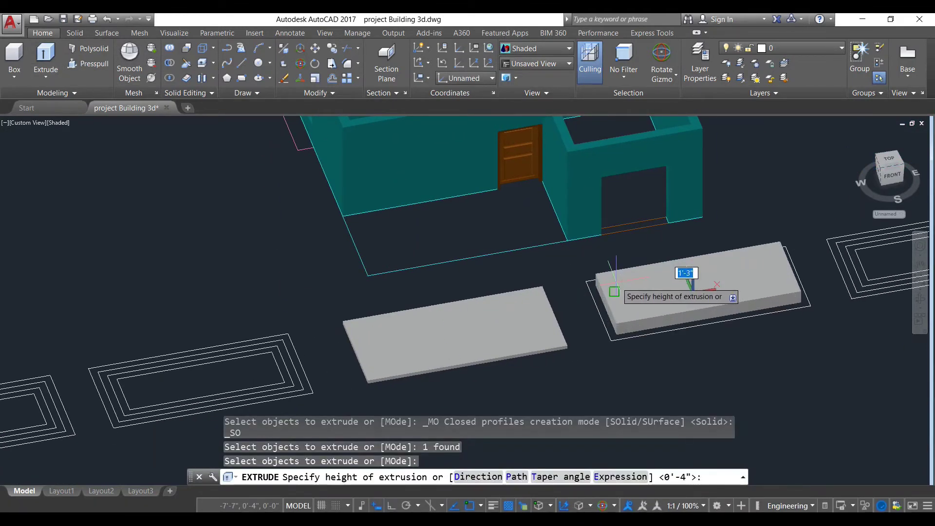
Step: Give the second outline a 4" height and select the new slab
text(4")
key(Return)
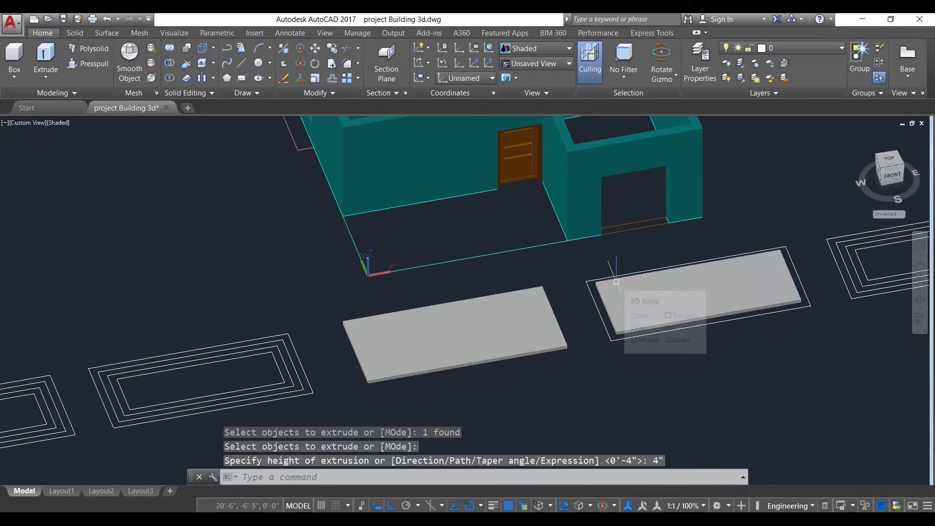
click(633, 304)
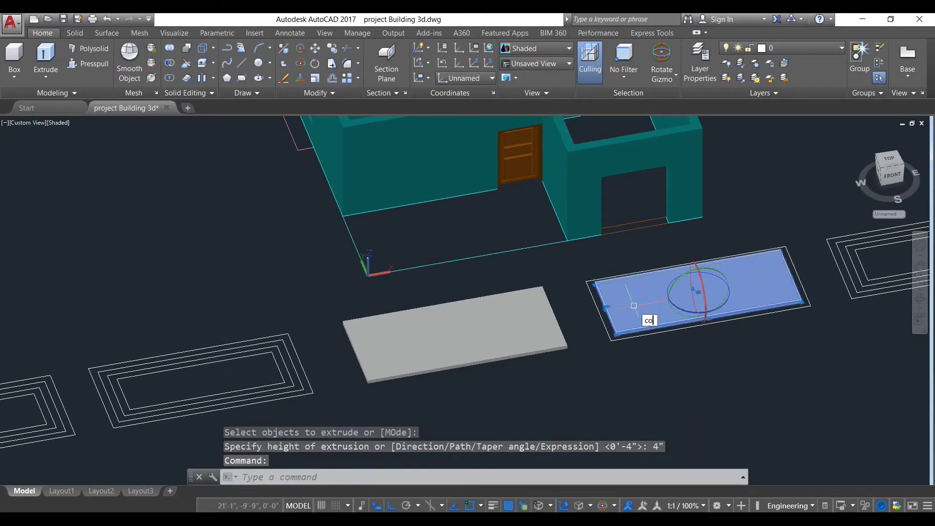
Step: Copy the new slab from its front-left corner onto the first slab's corner
key(Return)
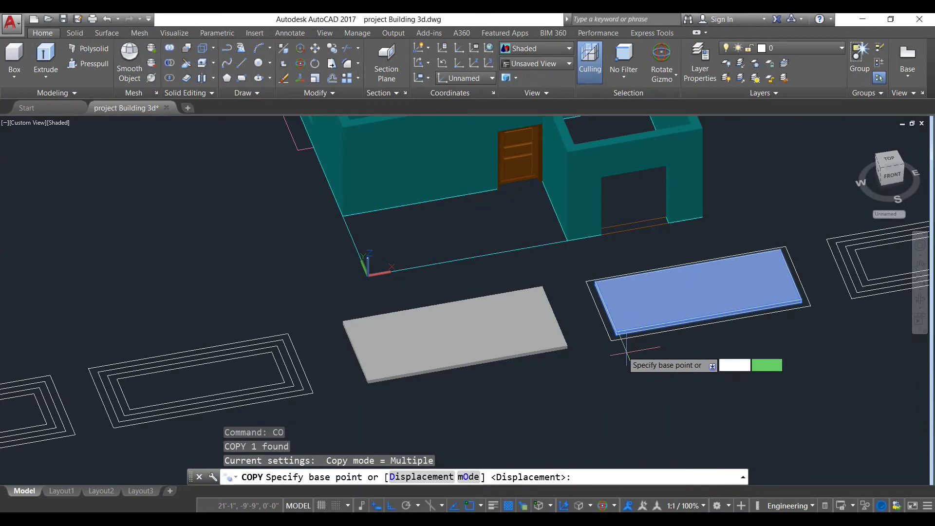
click(611, 339)
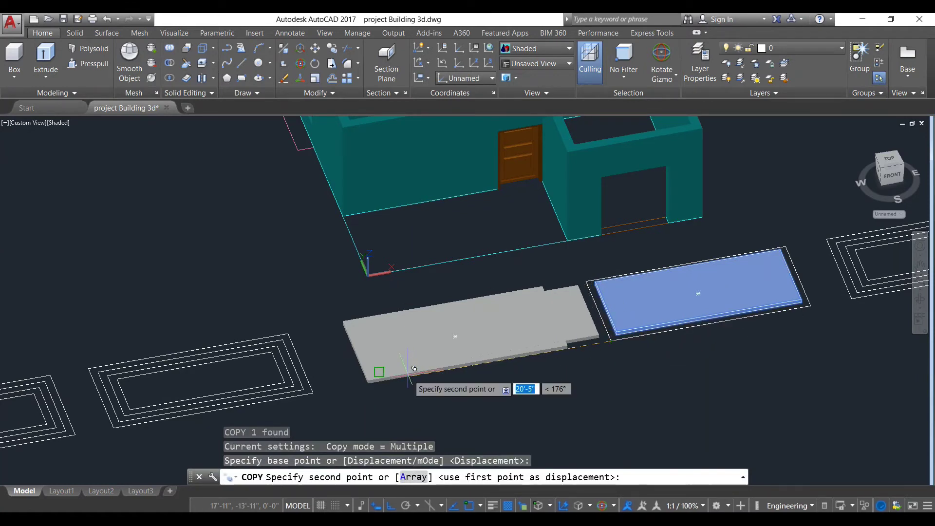
scroll(413, 368, up, 4)
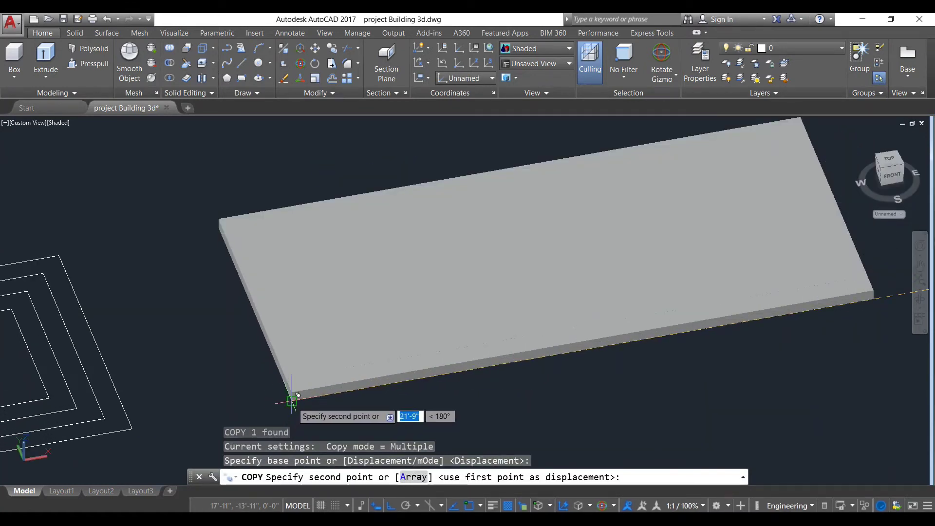
click(297, 395)
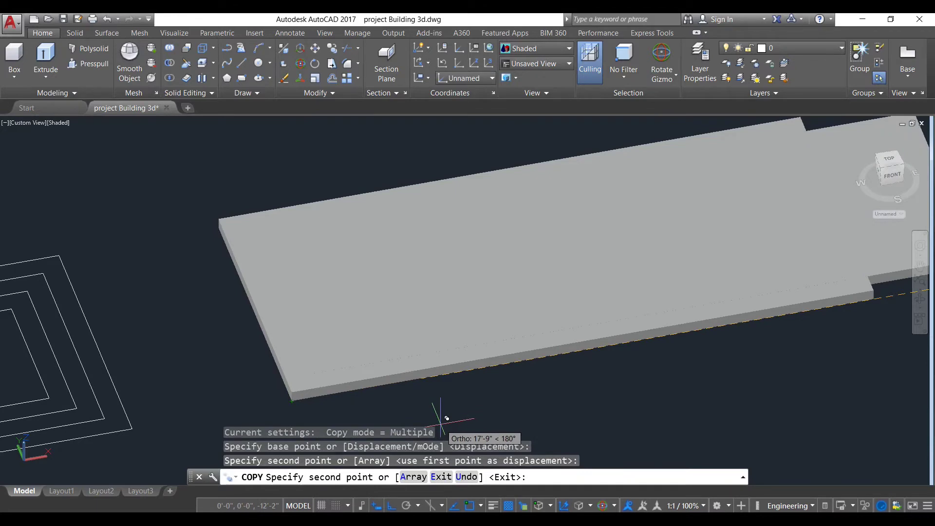
scroll(440, 418, down, 4)
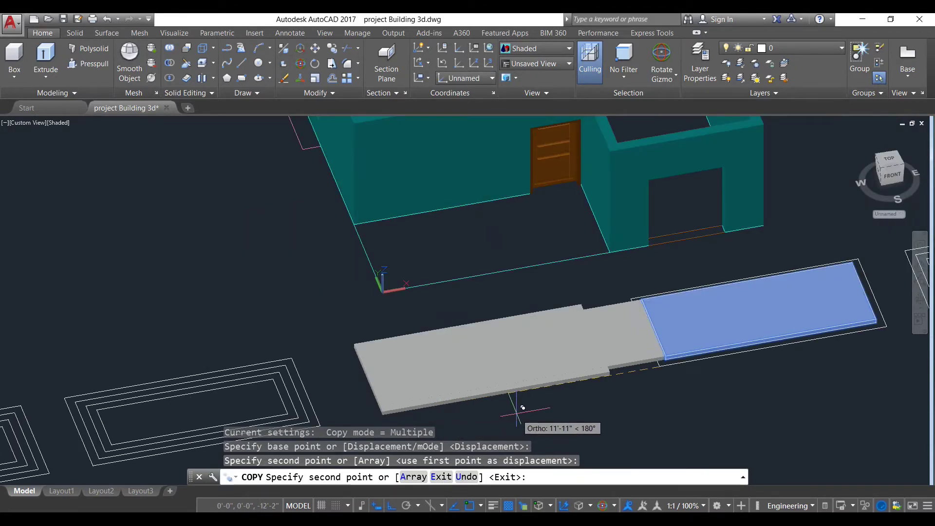
scroll(410, 345, up, 5)
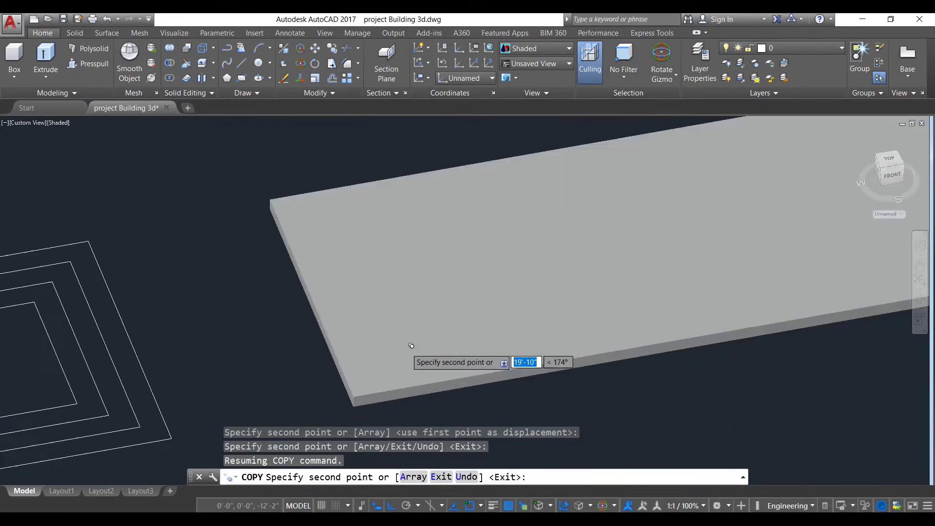
scroll(411, 345, down, 2)
scroll(573, 386, down, 3)
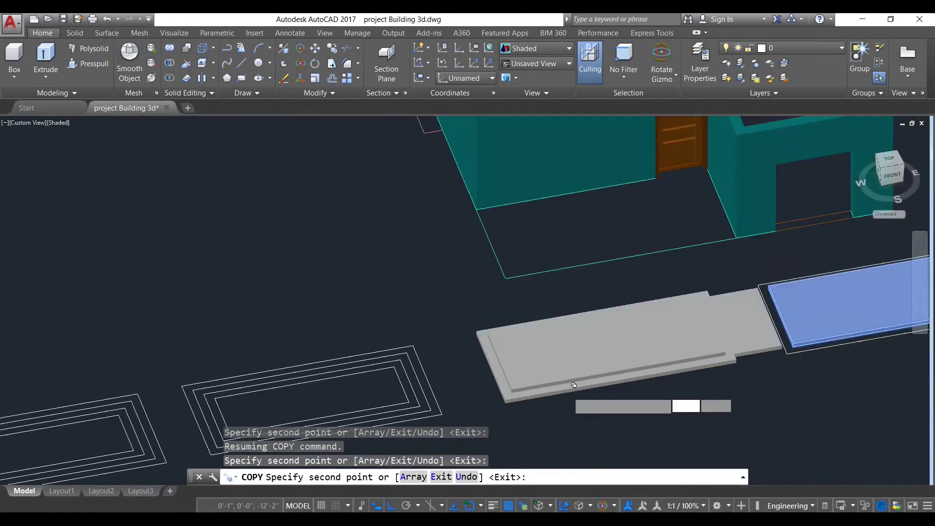
scroll(573, 385, down, 2)
key(Escape)
scroll(709, 329, down, 2)
middle_drag(709, 330, 490, 371)
middle_drag(741, 317, 570, 343)
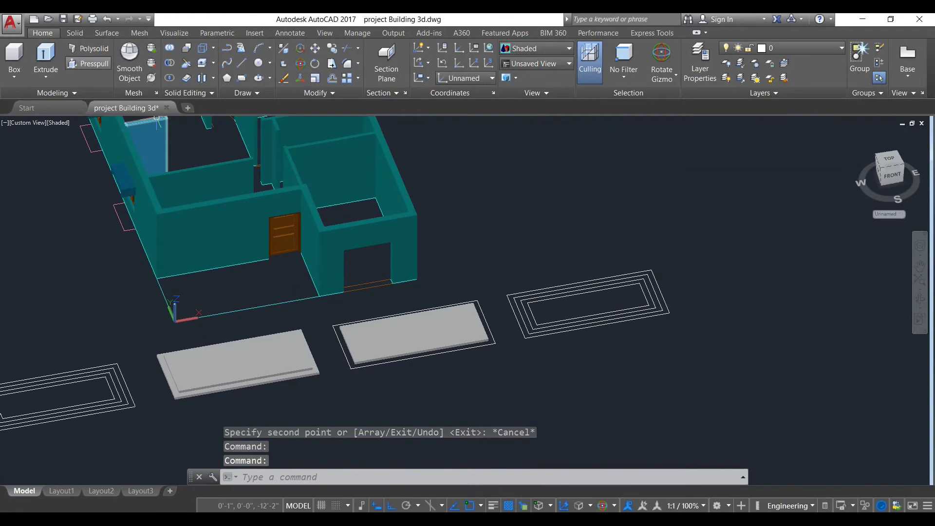
Step: Extrude the third rectangle outline into a 4" slab
click(46, 56)
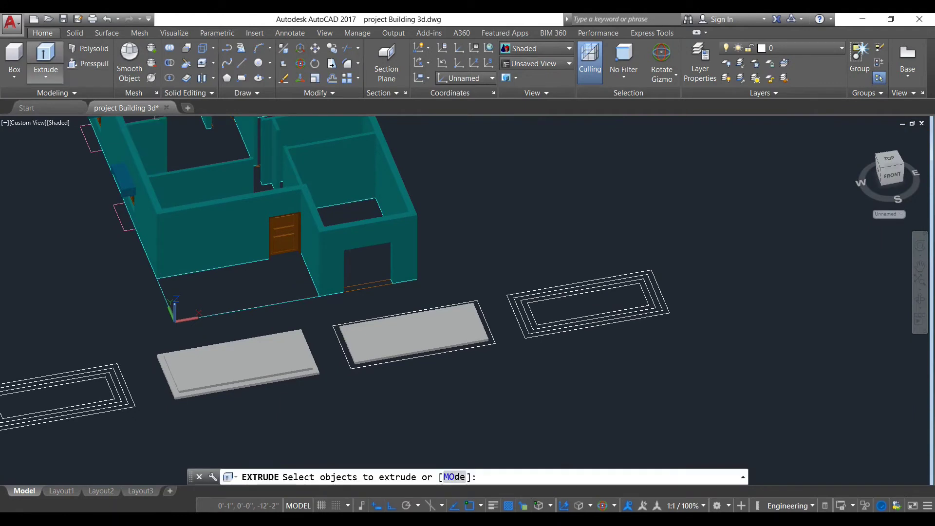
click(527, 312)
key(Return)
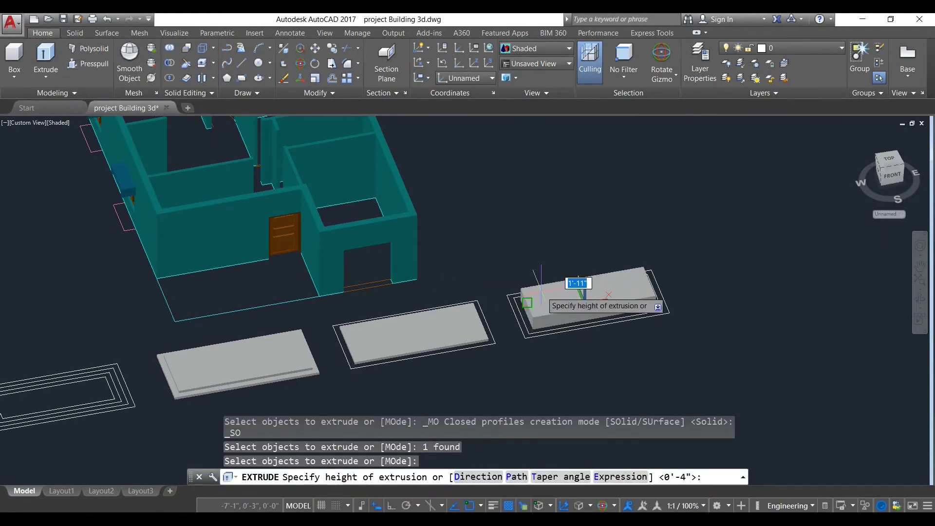
key(Return)
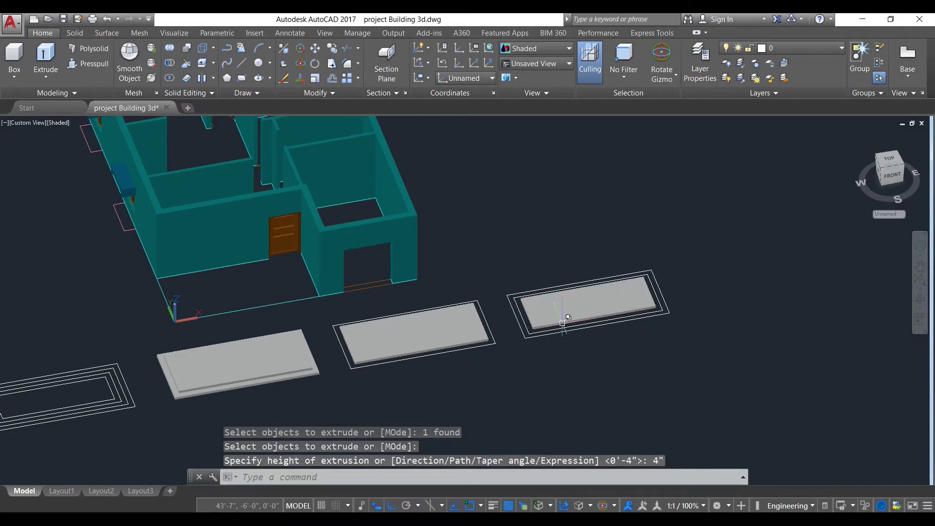
Step: Select the third slab and start a copy, then cancel it
click(568, 317)
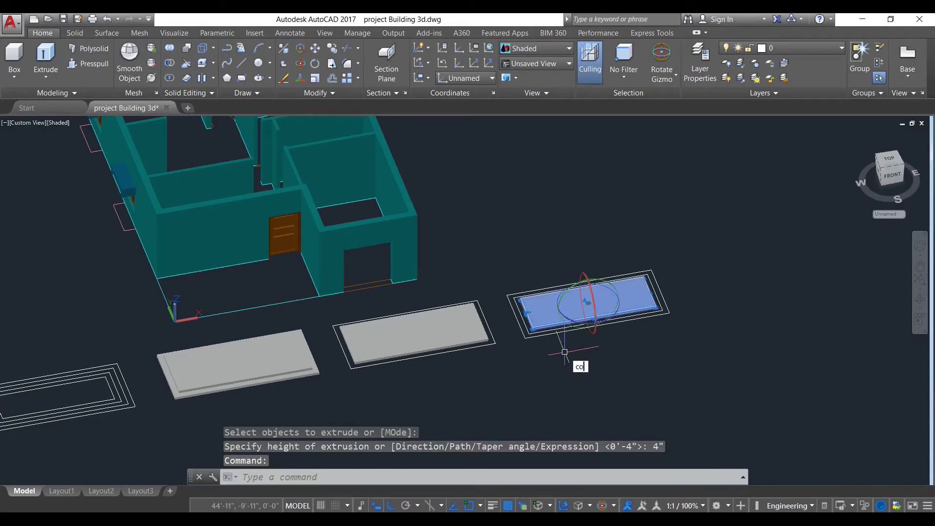
key(Return)
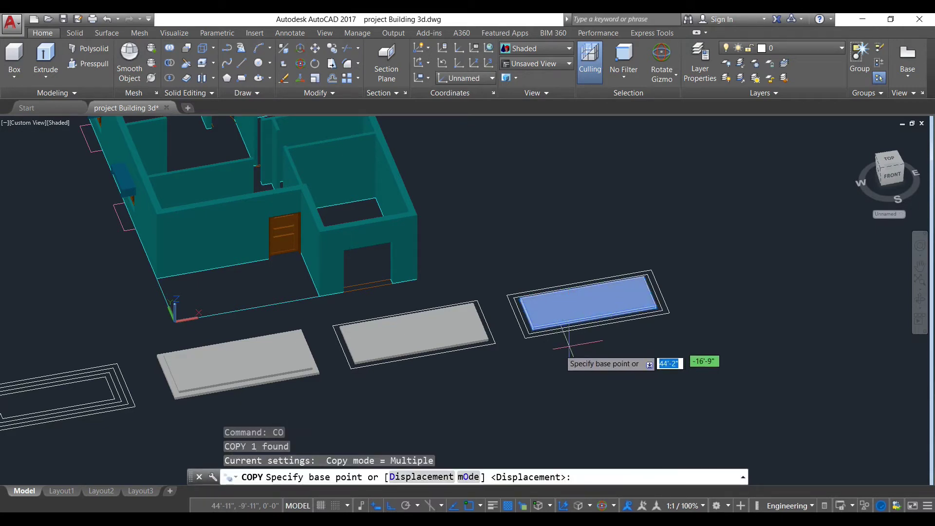
click(525, 338)
scroll(518, 353, down, 5)
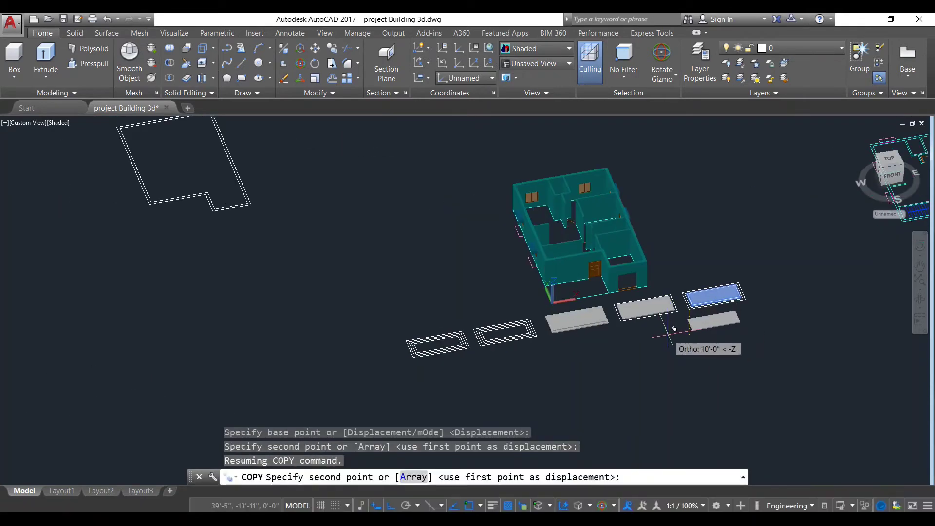
key(Escape)
scroll(691, 313, up, 6)
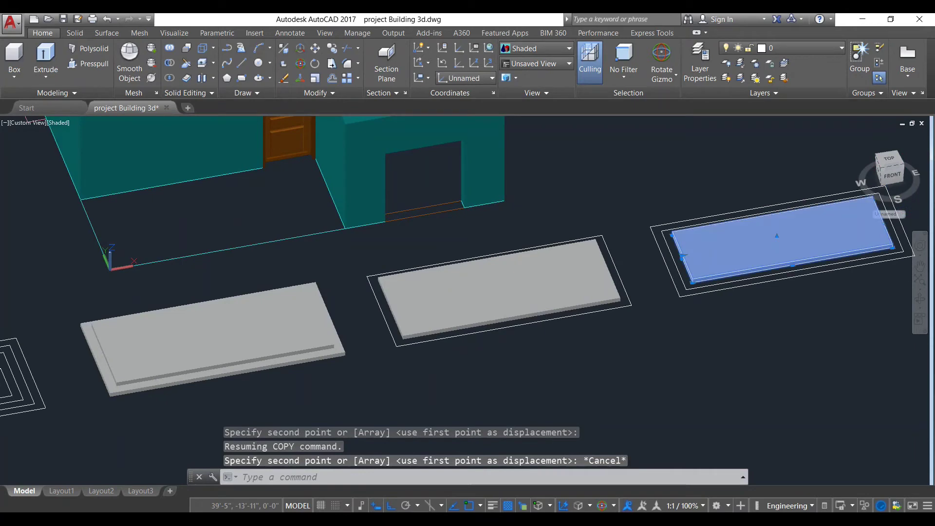
scroll(741, 246, up, 1)
Step: Copy the third slab onto the first slab's corner as its third layer
text(co)
key(Return)
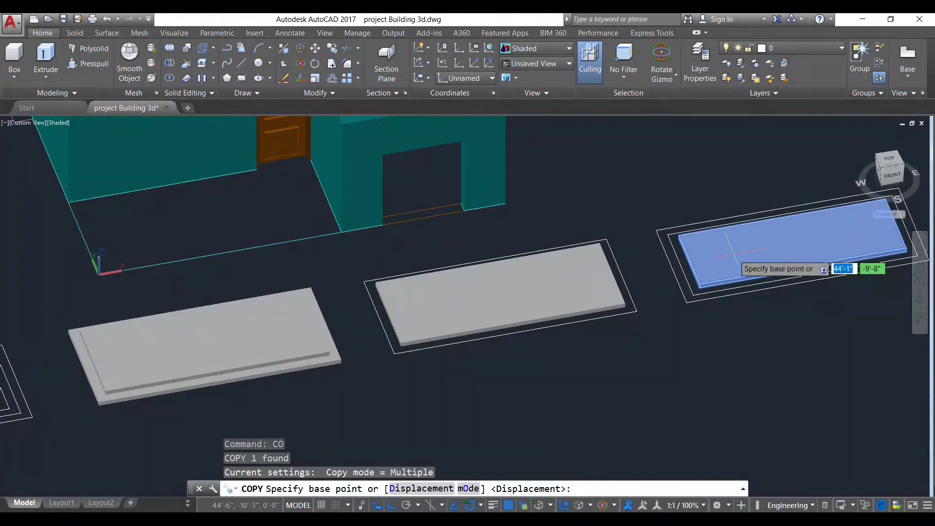
click(793, 246)
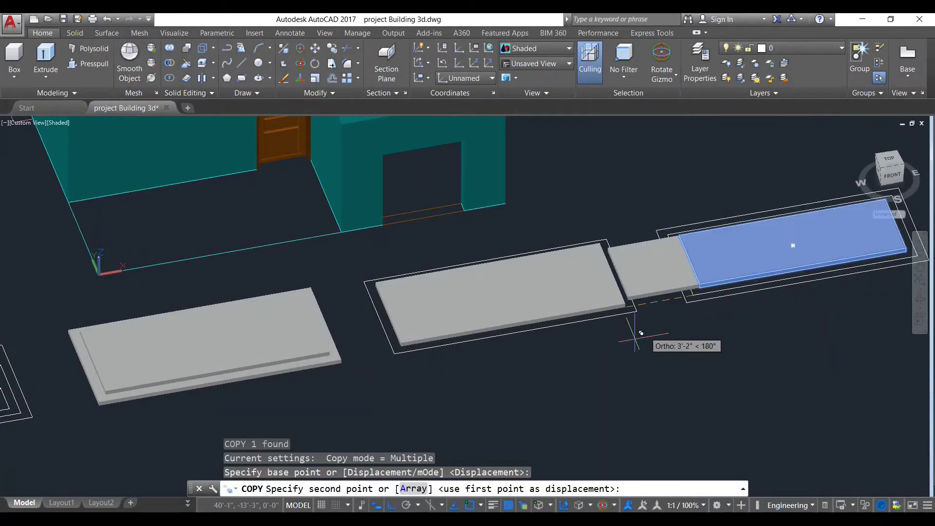
scroll(355, 418, up, 6)
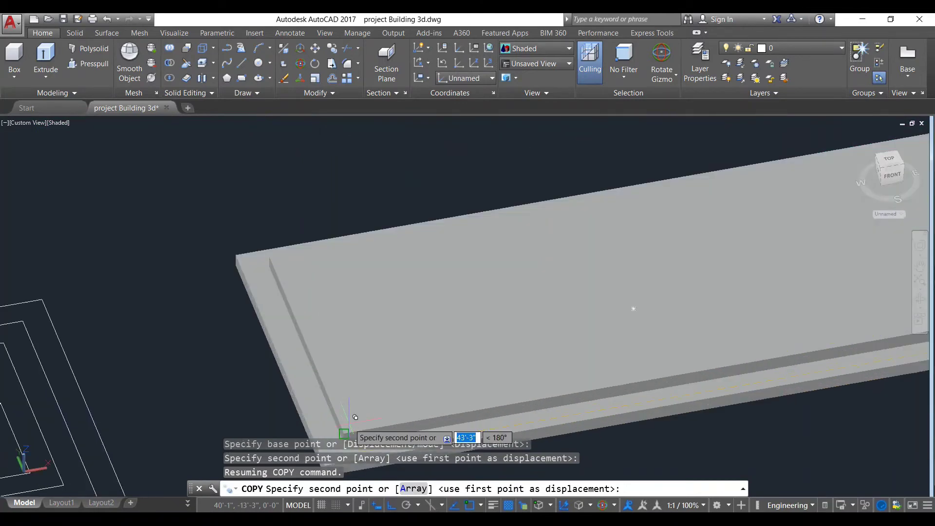
scroll(383, 407, down, 2)
scroll(403, 346, up, 3)
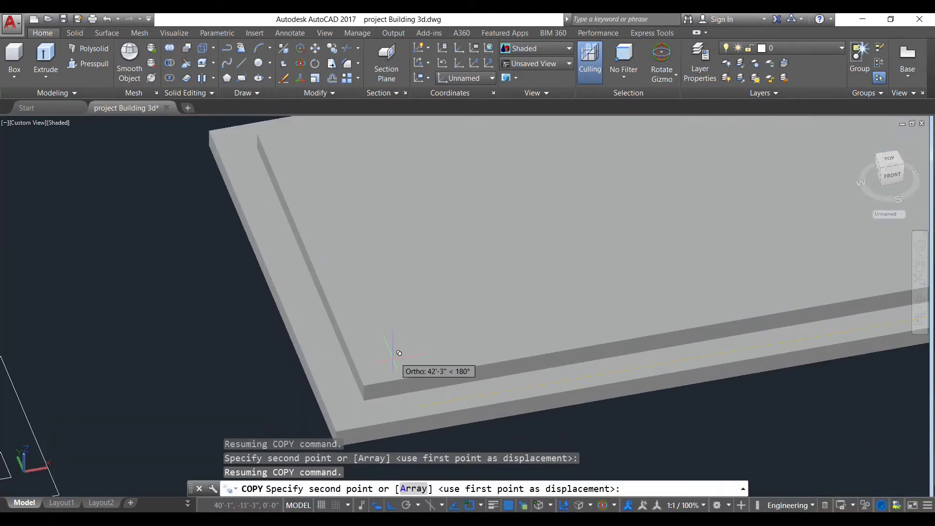
click(374, 380)
scroll(370, 384, down, 8)
key(Return)
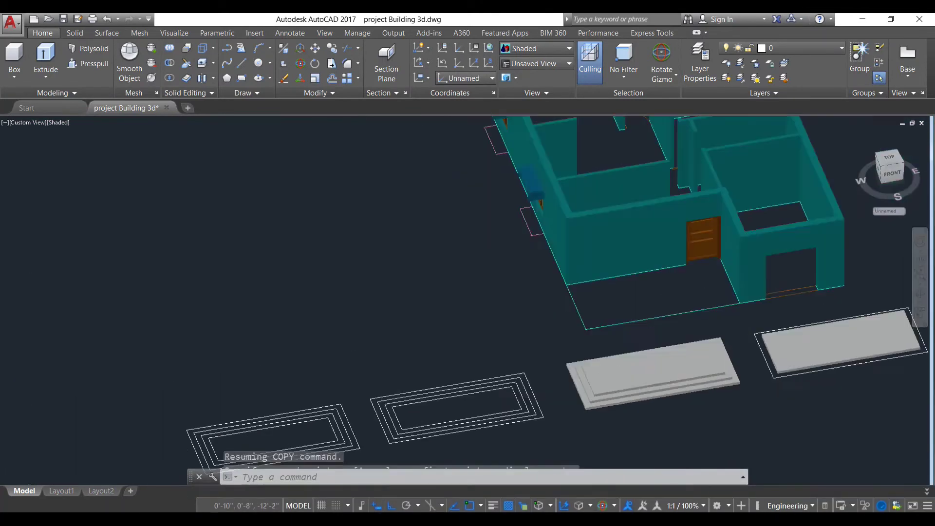
key(Escape)
Step: Reframe the view and select the three-layered slab
middle_drag(709, 430, 549, 367)
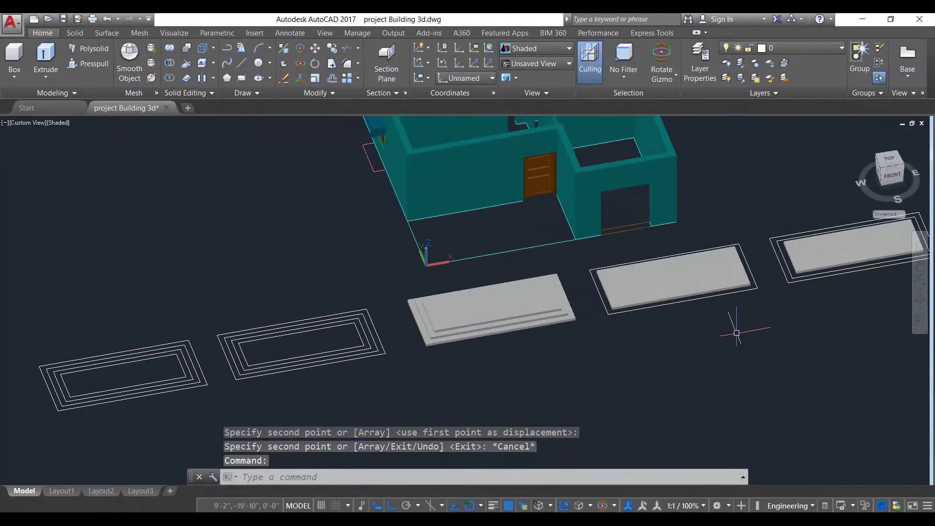
scroll(737, 333, down, 2)
middle_drag(736, 332, 678, 338)
click(467, 335)
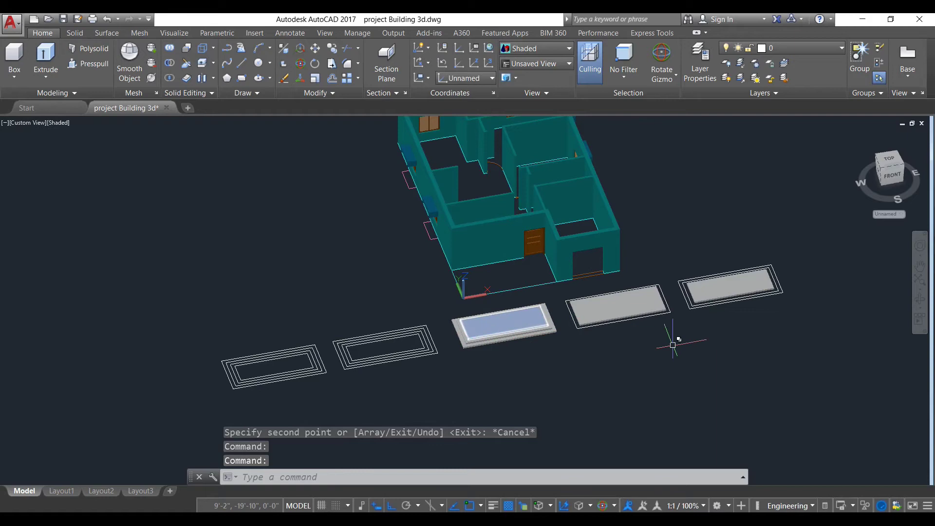
key(Escape)
scroll(657, 336, up, 3)
scroll(589, 316, down, 3)
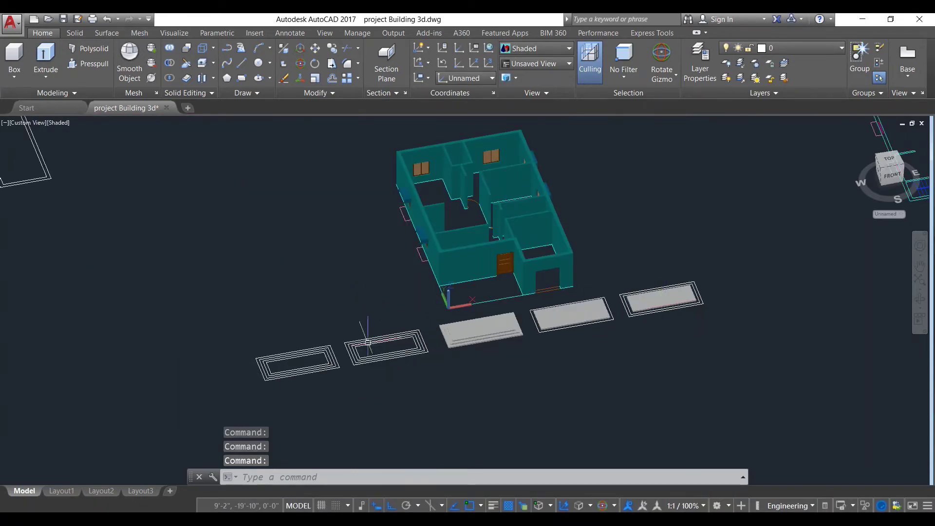
scroll(363, 336, up, 3)
click(46, 54)
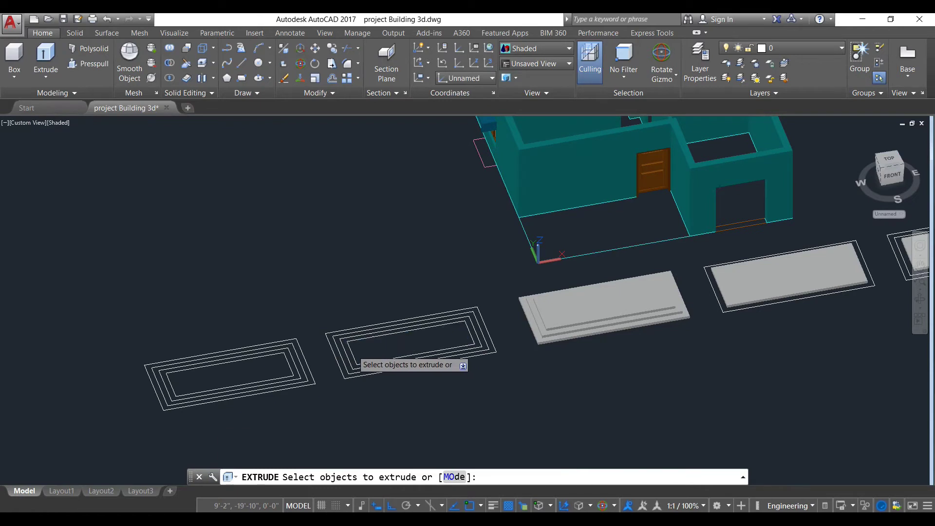
click(356, 352)
key(Return)
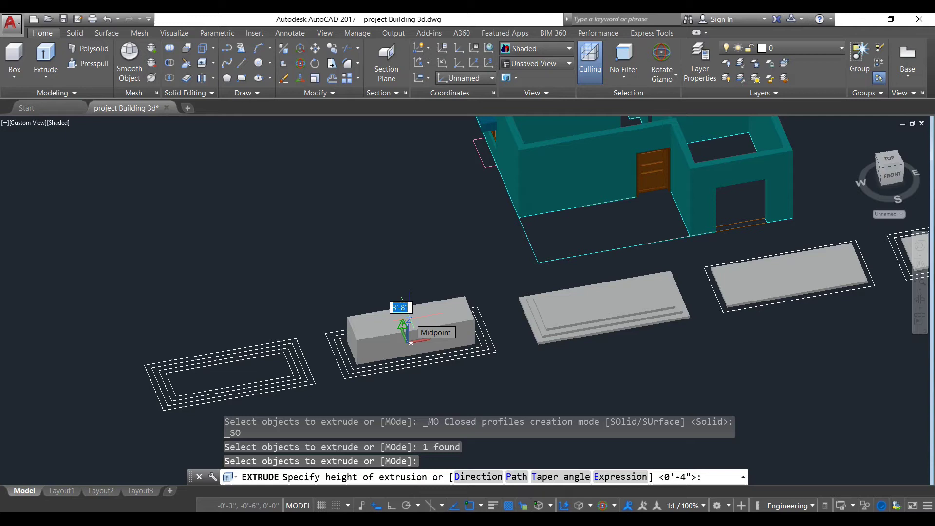
text(5)
key(Return)
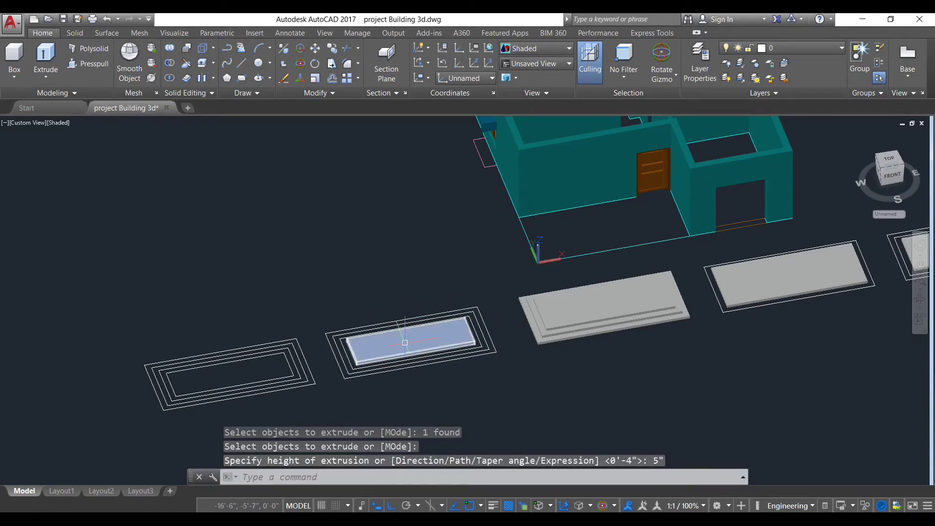
mouse_move(404, 342)
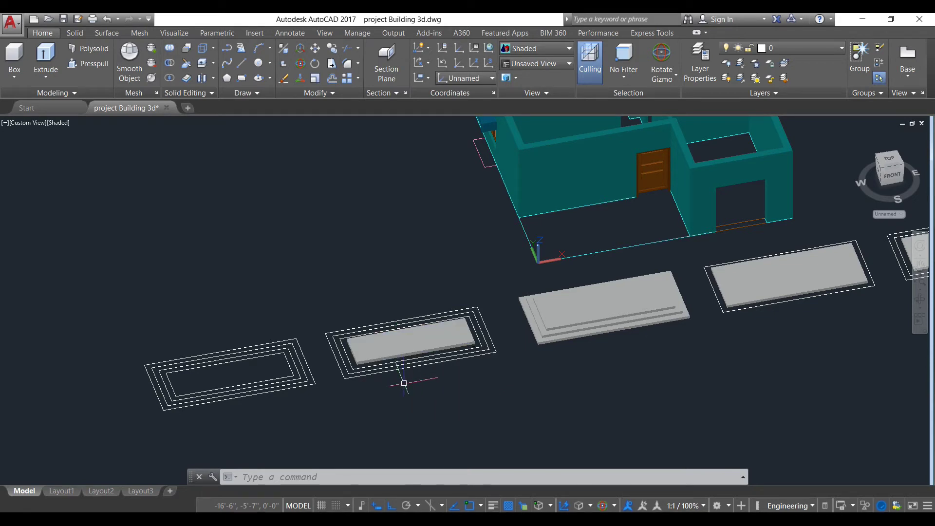
text(uu)
key(Return)
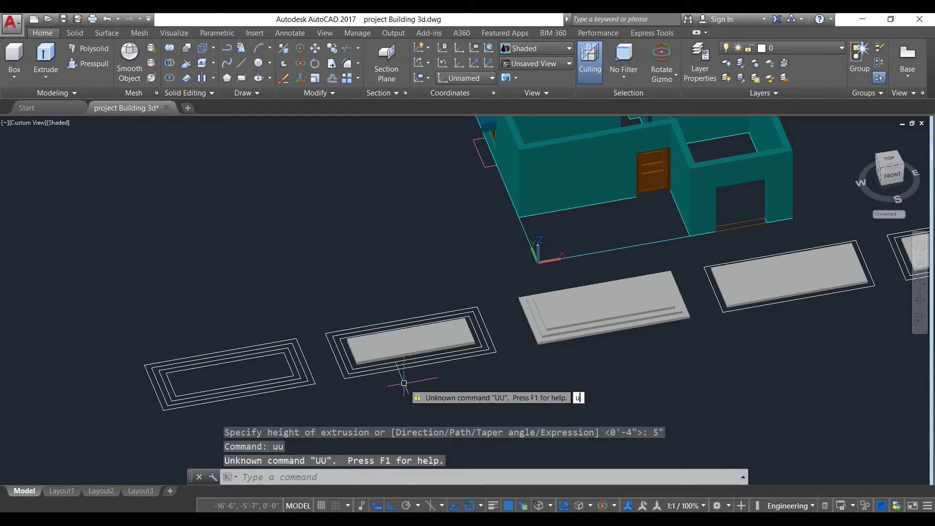
text(u)
key(Return)
scroll(380, 356, up, 3)
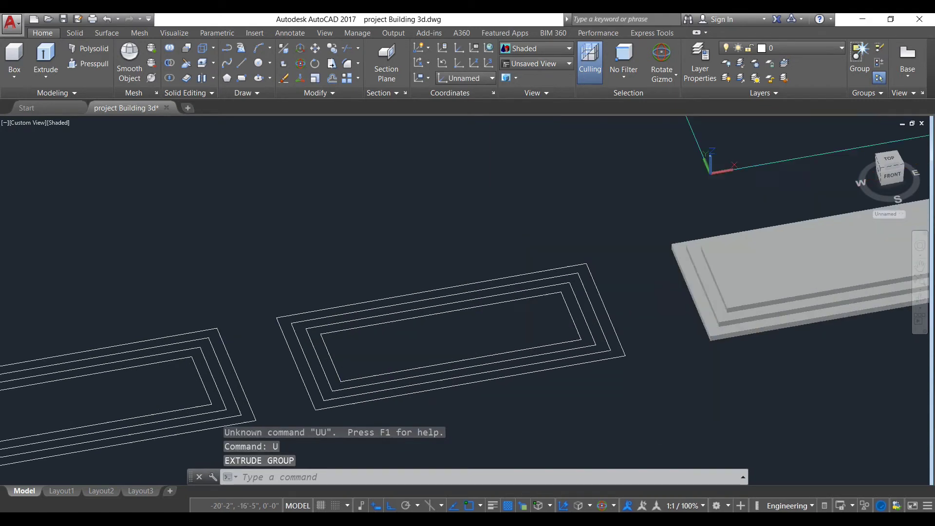
Step: Move the middle set's inner rectangle 5" from its corner base point
click(337, 371)
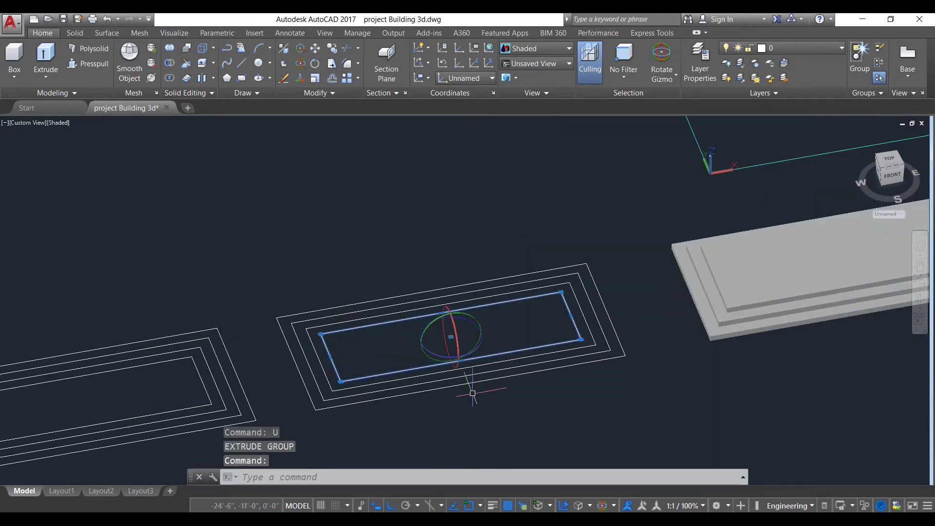
scroll(472, 393, down, 2)
middle_drag(472, 393, 471, 371)
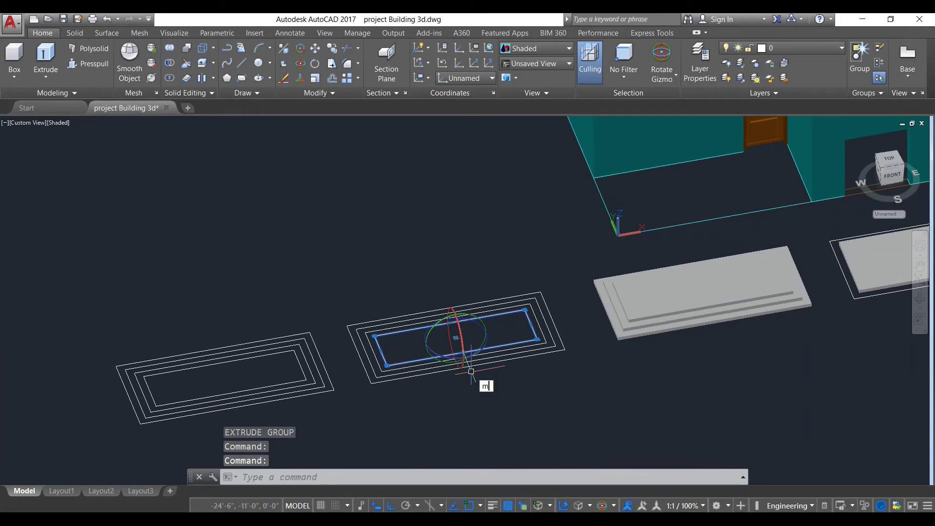
key(Return)
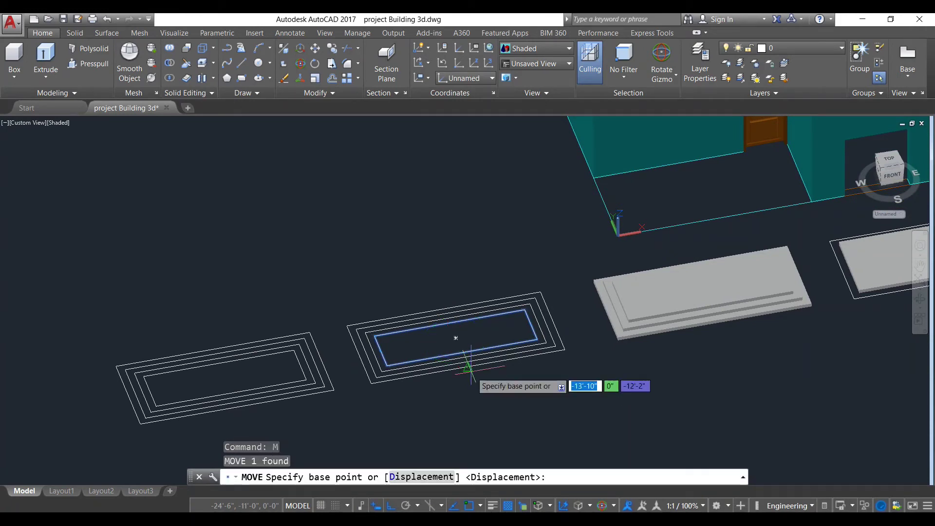
click(383, 369)
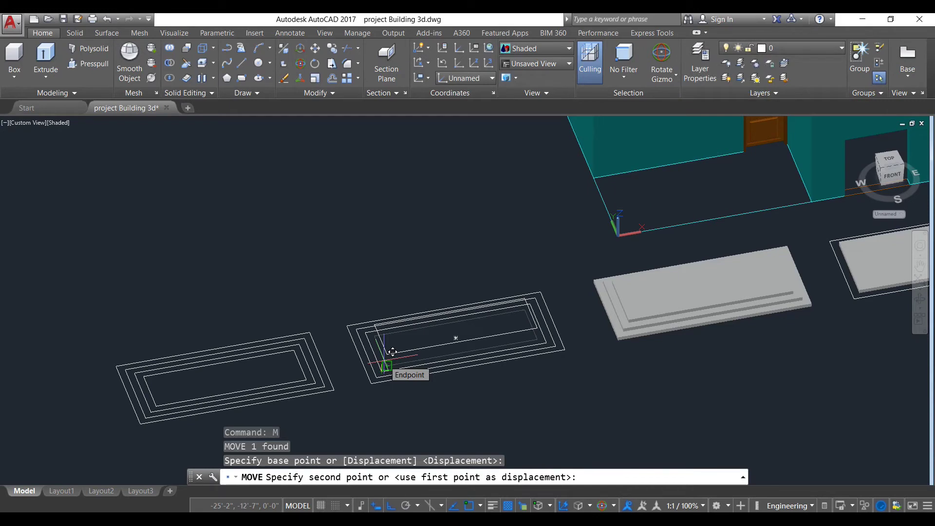
text(5)
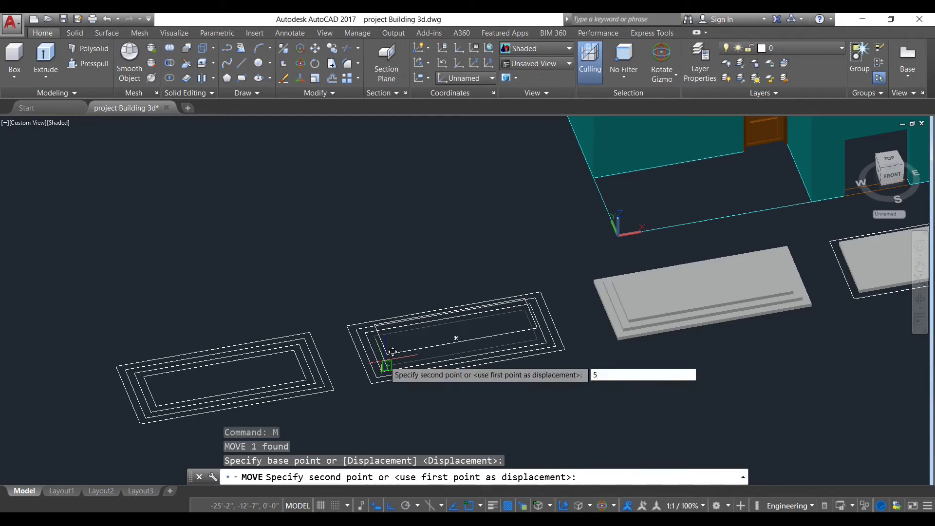
text(")
key(Return)
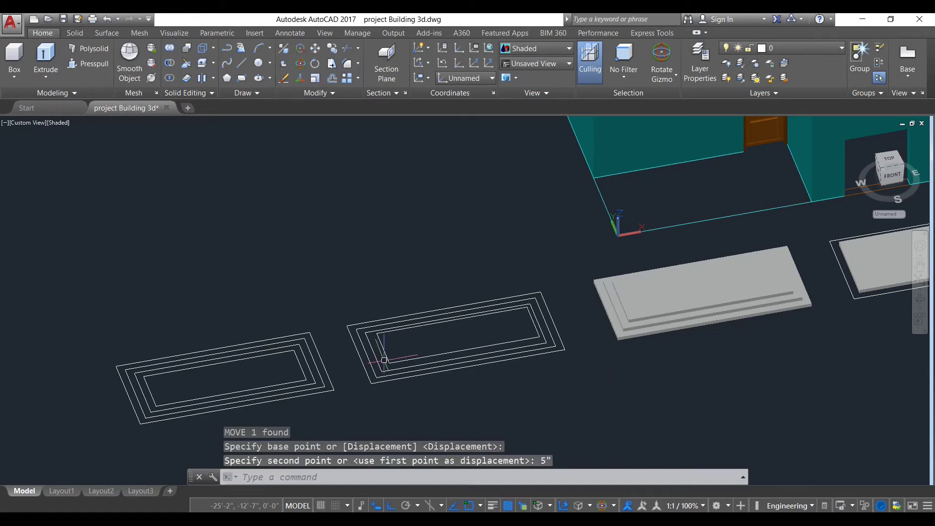
scroll(385, 361, up, 2)
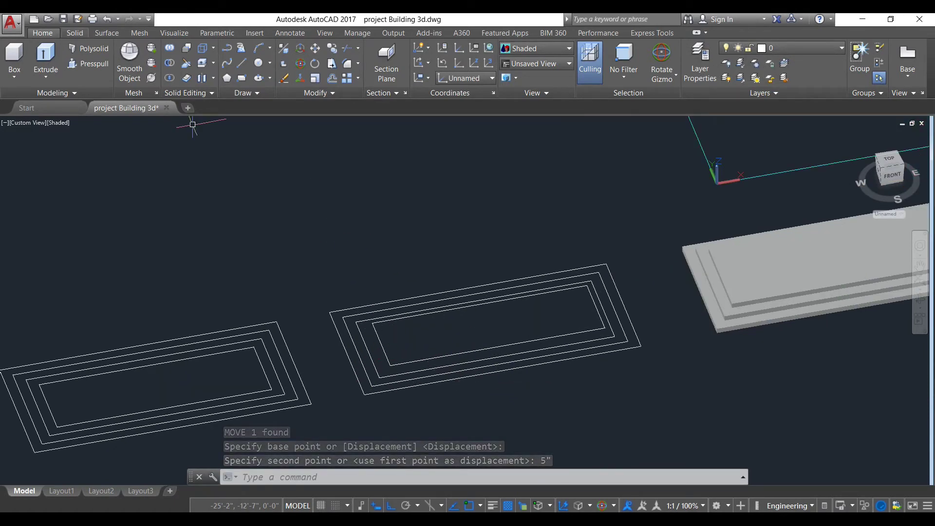
click(75, 32)
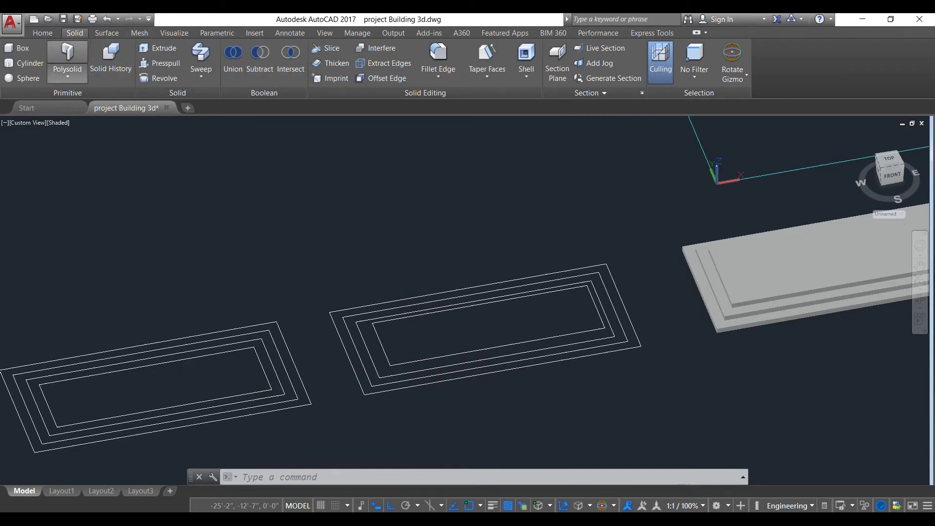
click(43, 33)
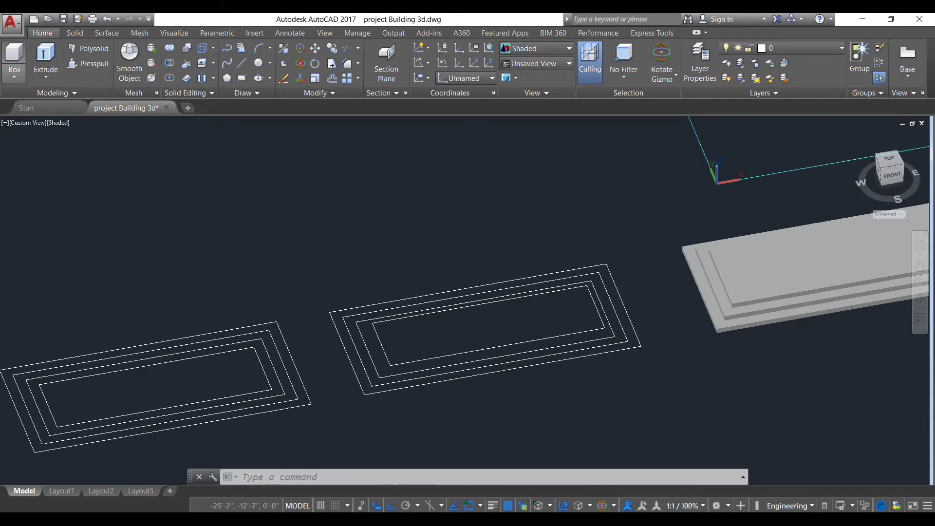
click(46, 73)
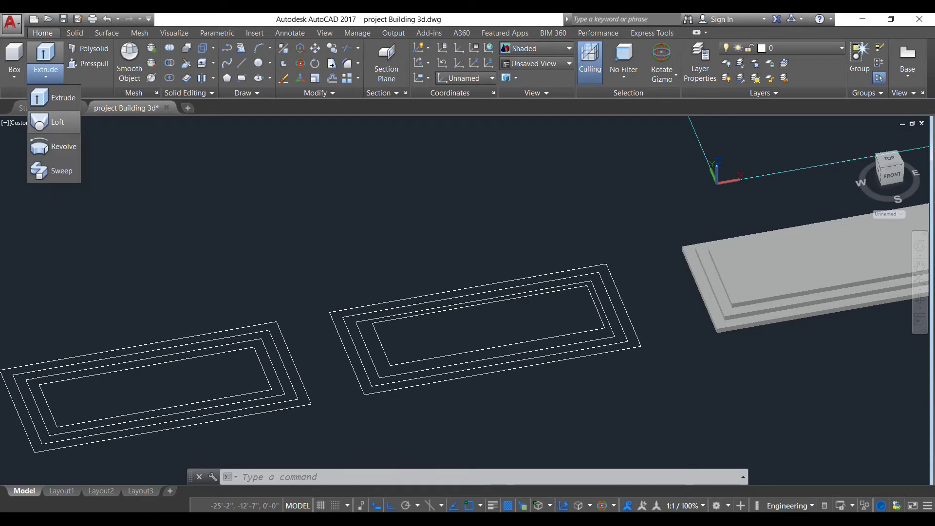
click(54, 121)
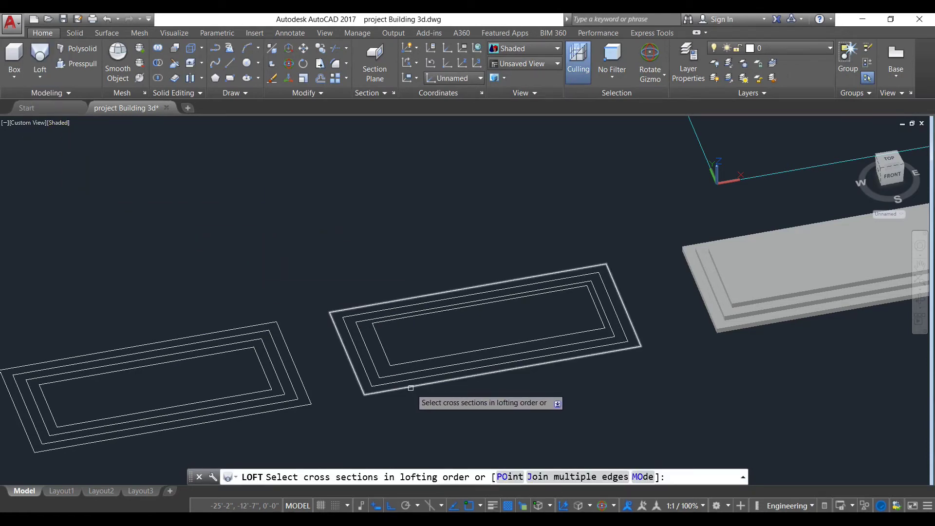
click(373, 362)
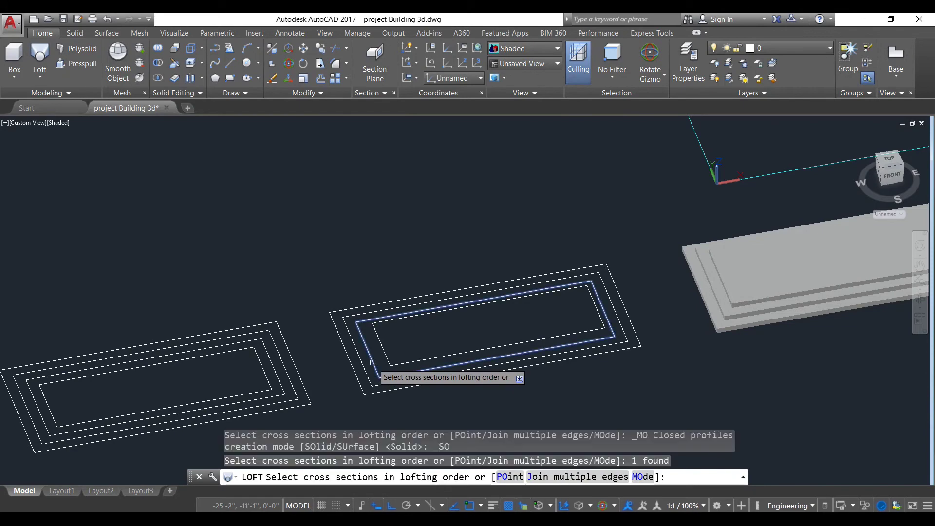
key(Return)
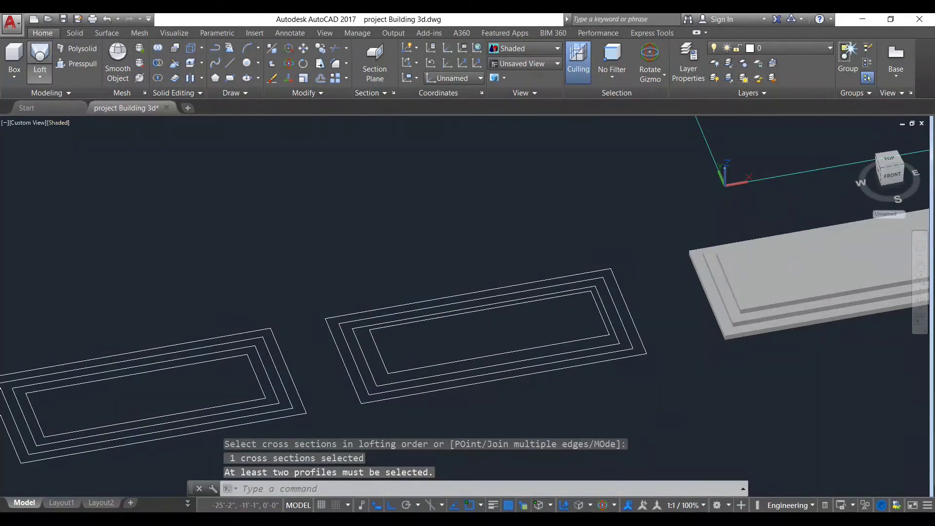
click(40, 56)
click(362, 353)
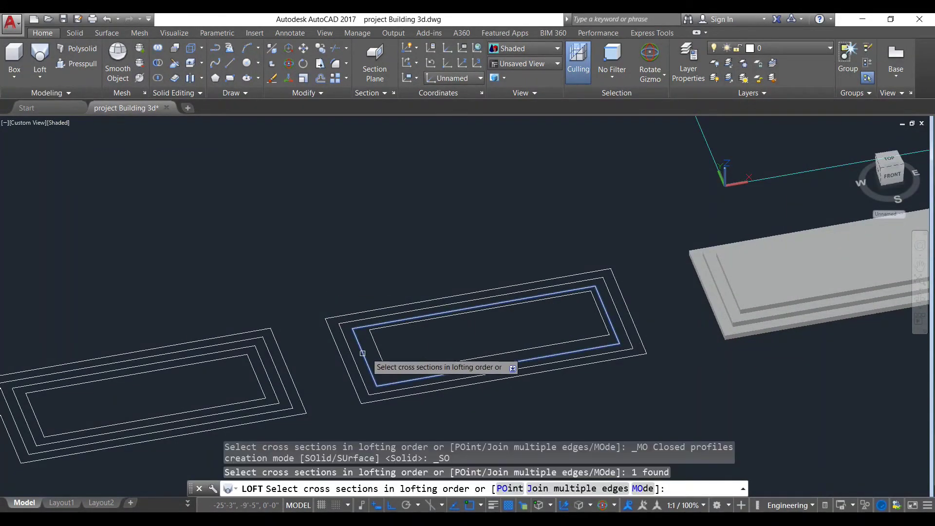
click(377, 343)
key(Return)
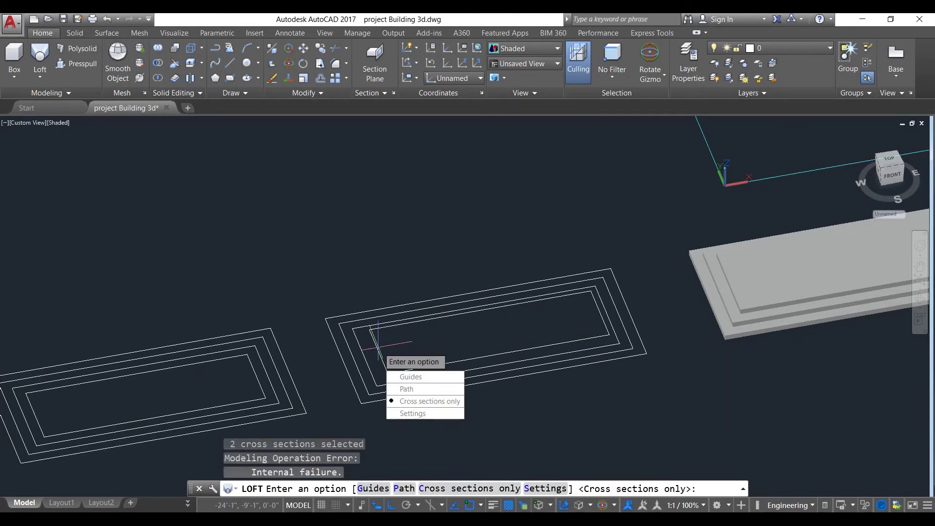
key(Return)
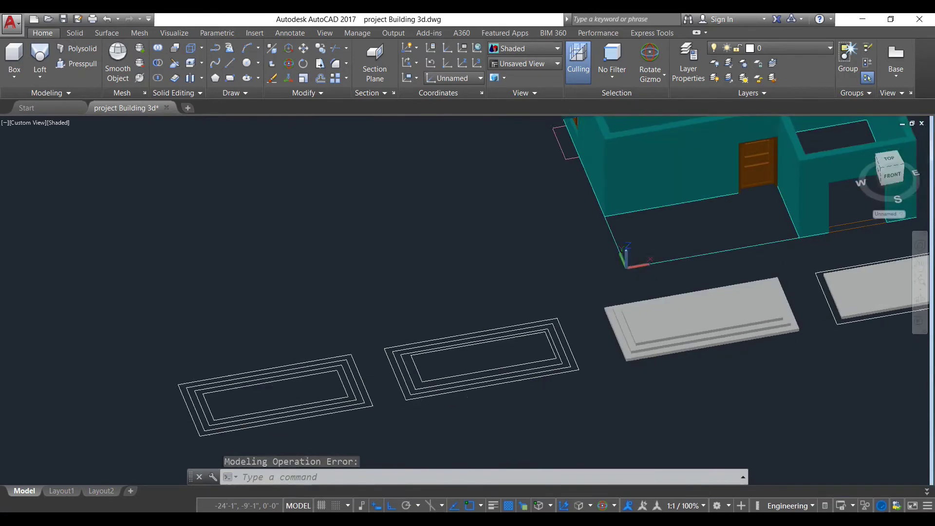
scroll(476, 412, down, 3)
scroll(359, 327, up, 3)
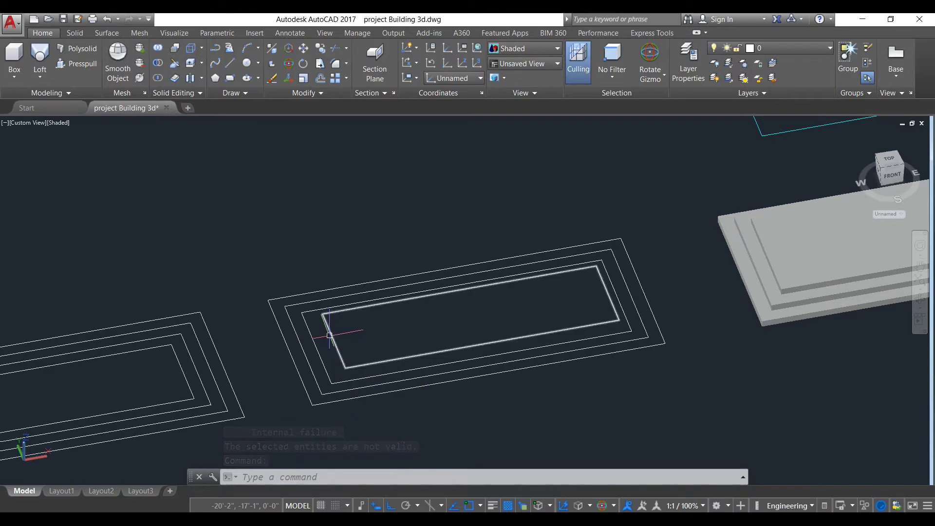
click(40, 76)
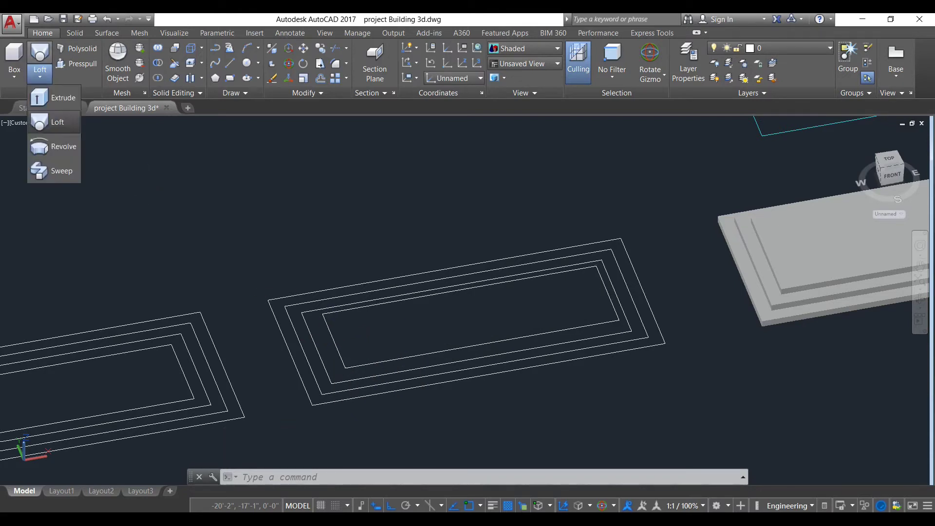
click(54, 121)
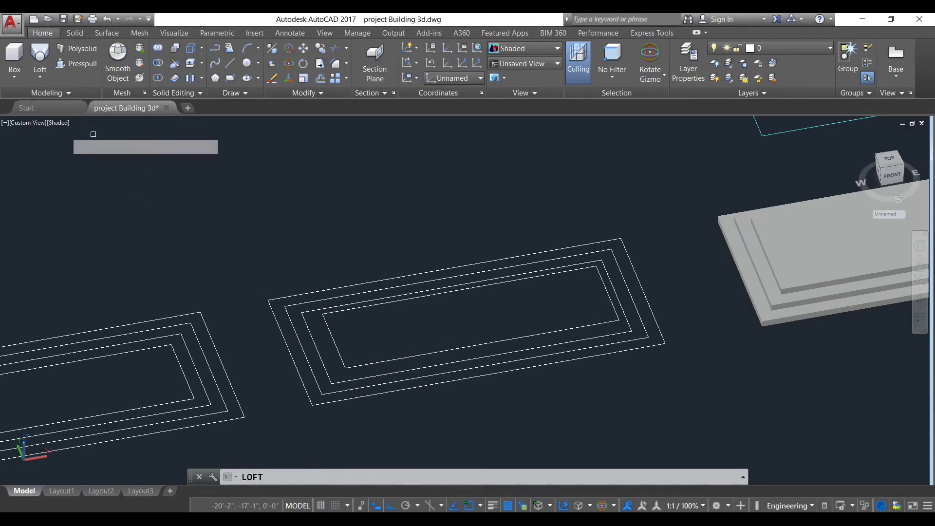
click(335, 355)
click(317, 357)
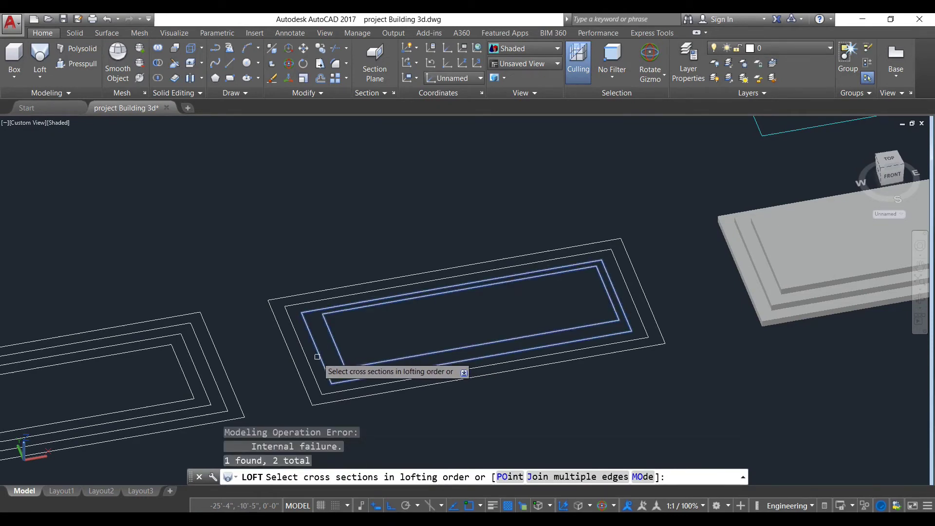
key(Return)
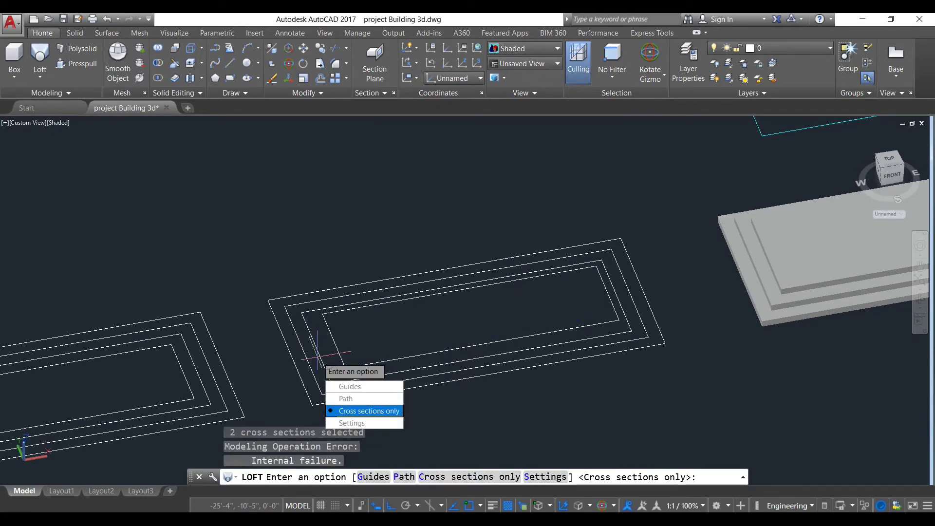
click(363, 410)
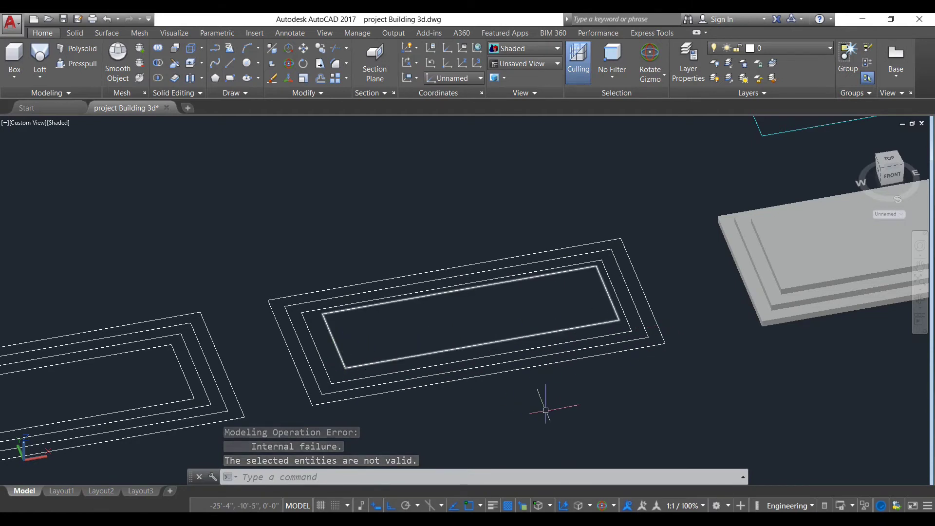
text(u)
key(Return)
text(u)
key(Return)
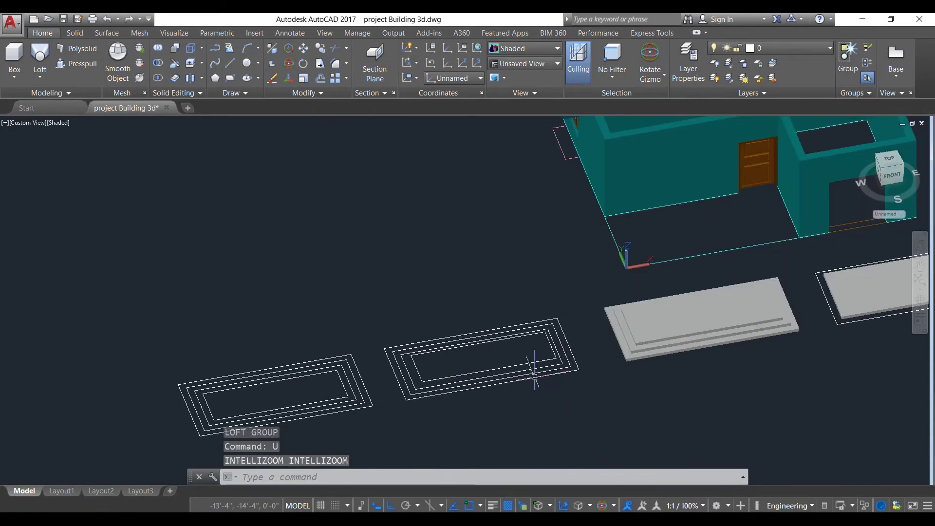
text(u)
key(Return)
middle_drag(367, 355, 531, 314)
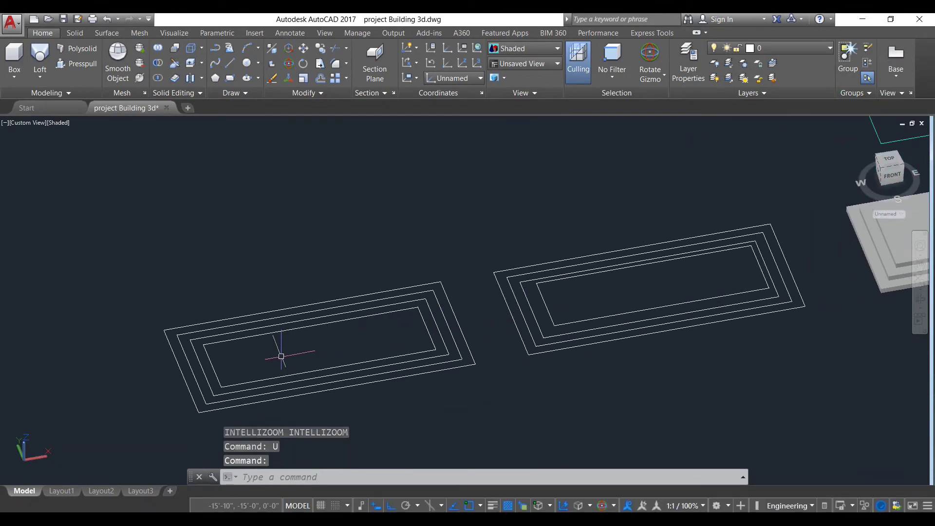
middle_drag(278, 357, 301, 332)
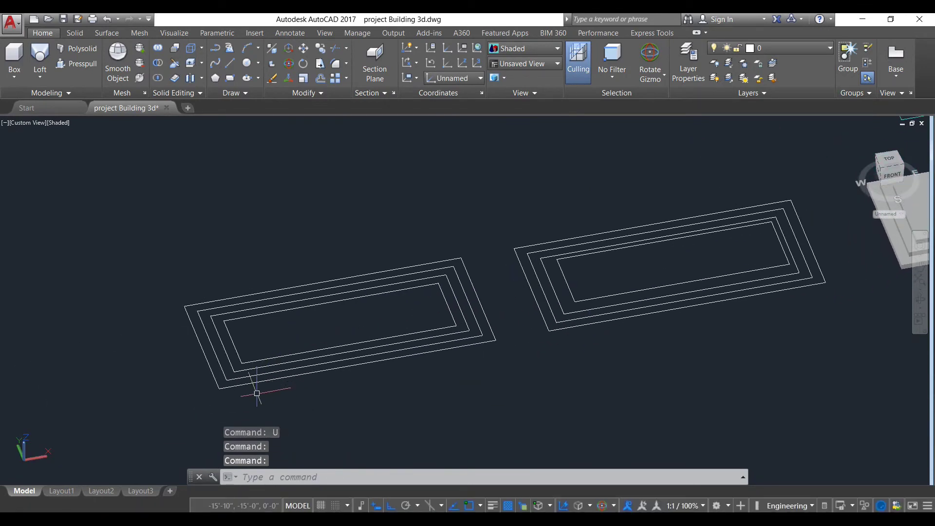
click(235, 349)
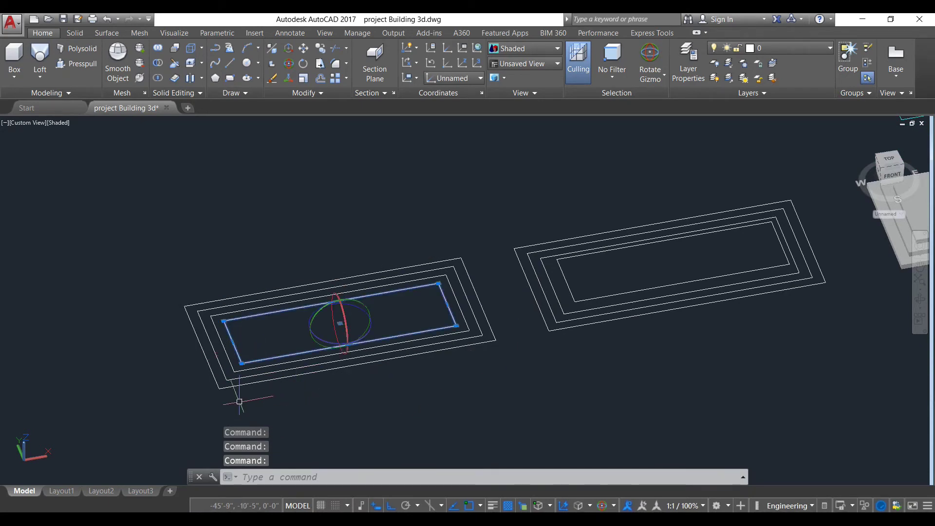
Step: Move the selected inner rectangle by a 0,0,5" displacement
scroll(188, 353, up, 2)
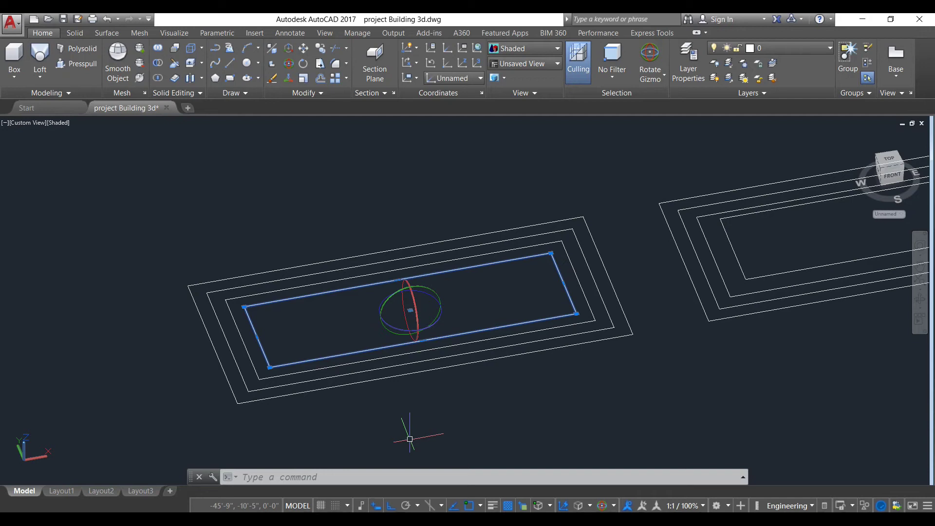
key(Return)
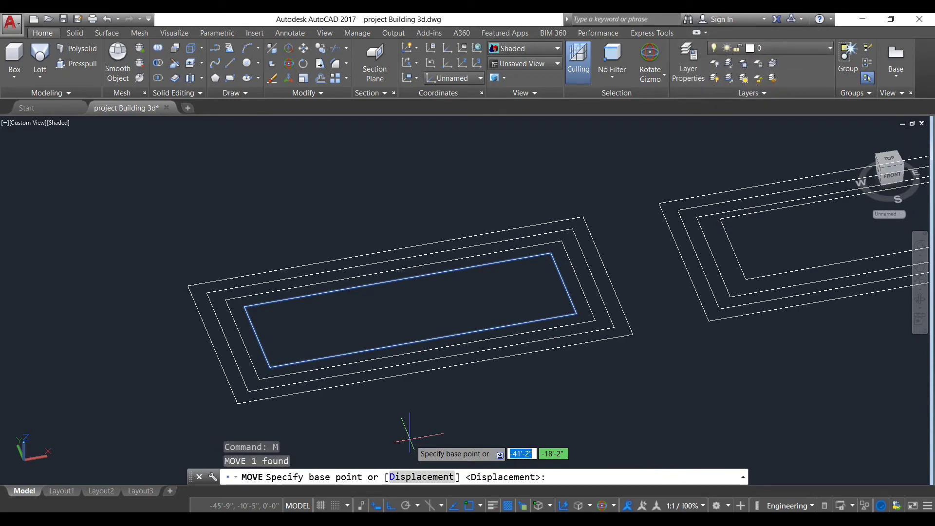
text(0)
key(Tab)
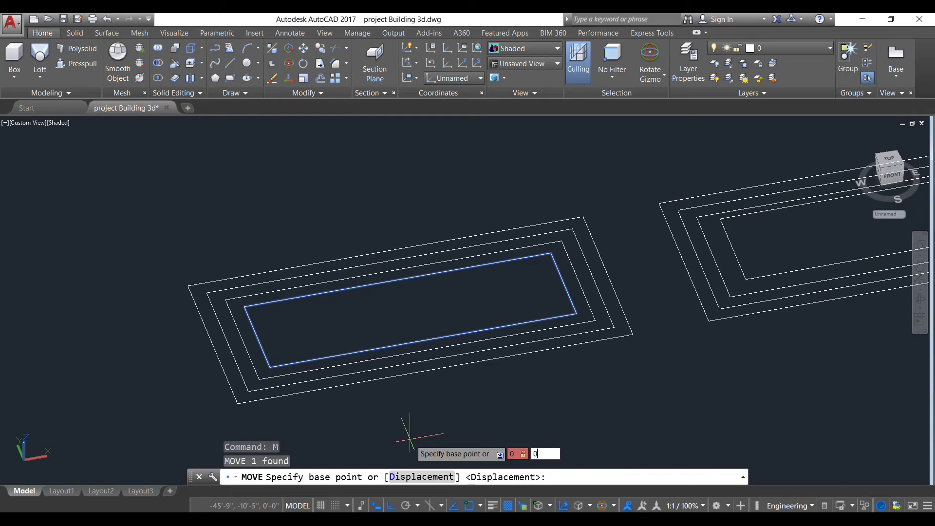
key(Tab)
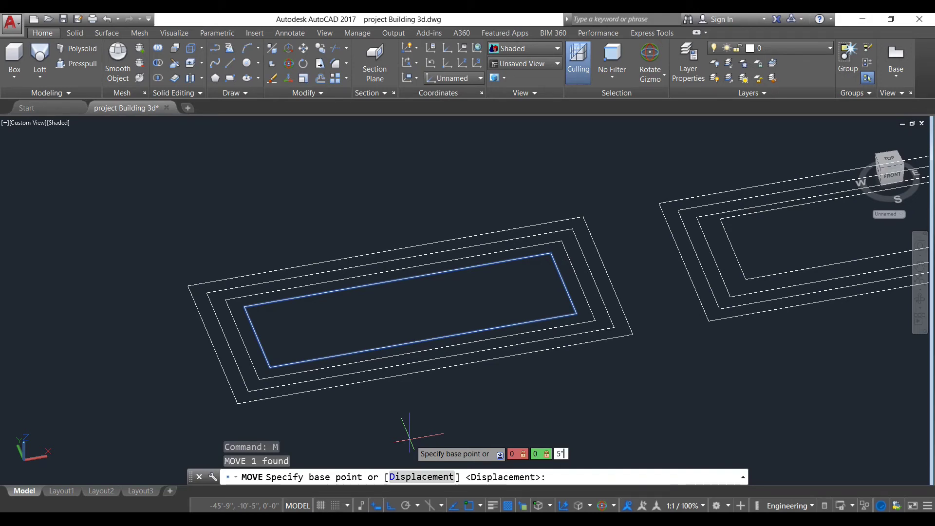
key(Return)
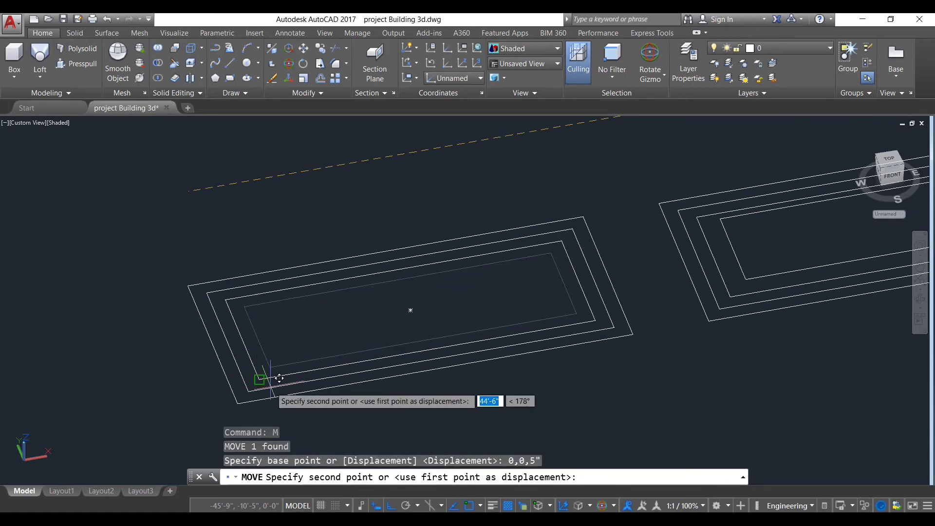
click(259, 379)
Step: Undo the zoom and the move, restoring the inner rectangle
scroll(400, 422, down, 5)
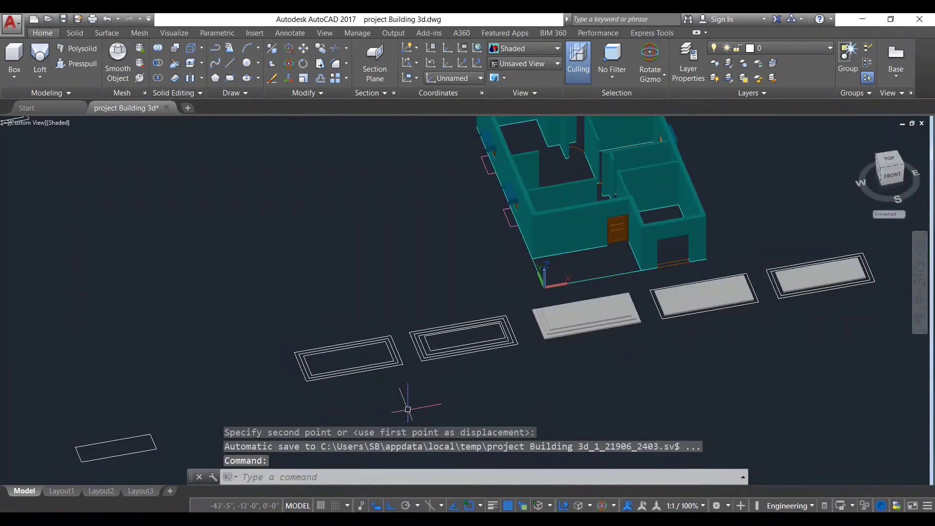
text(u)
key(Return)
text(u)
key(Return)
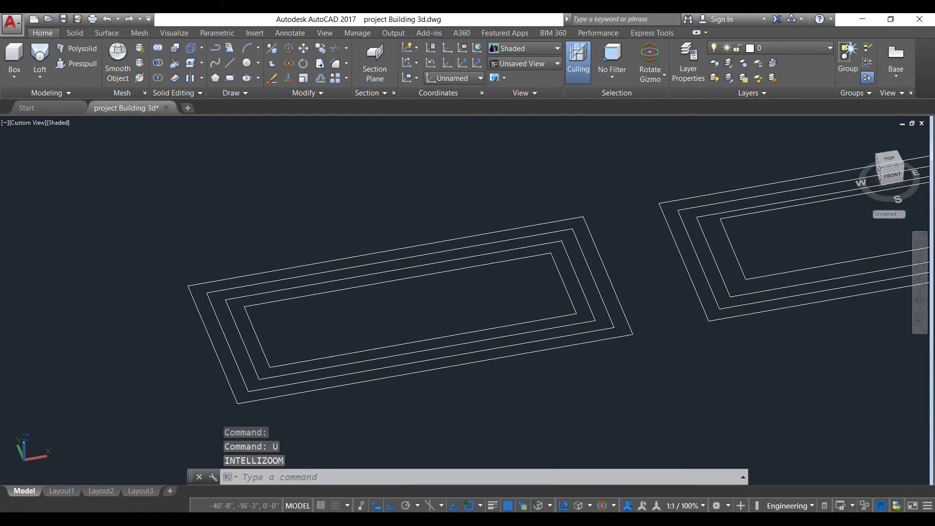
Step: Redo the move, raising the inner rectangle 5" from its lower-left corner
click(263, 354)
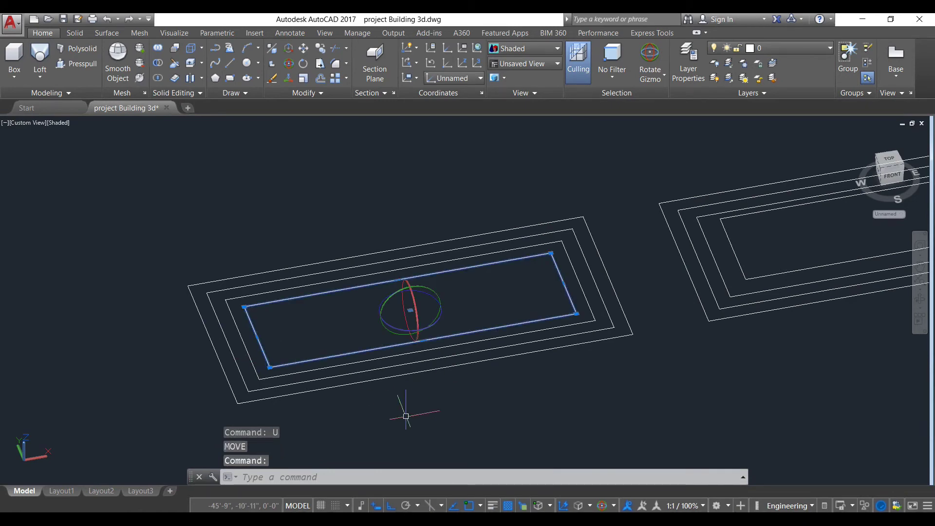
key(Return)
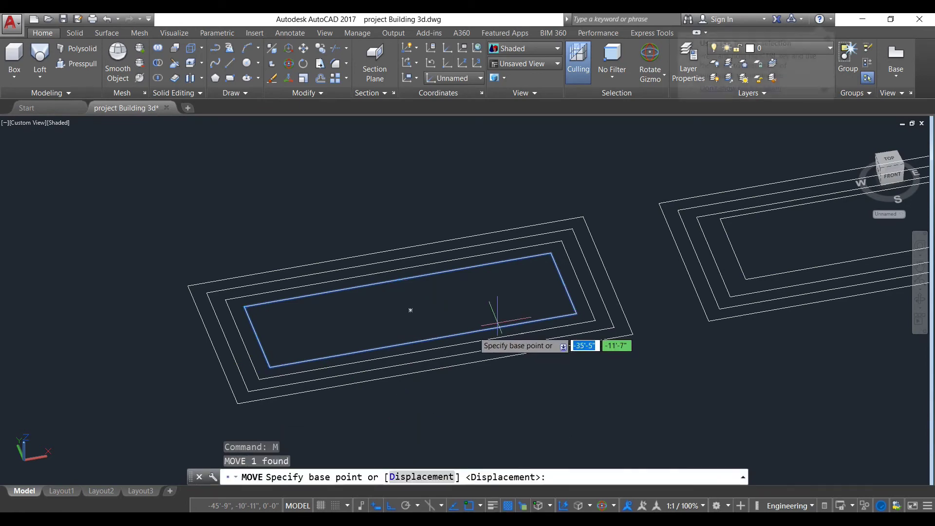
click(260, 378)
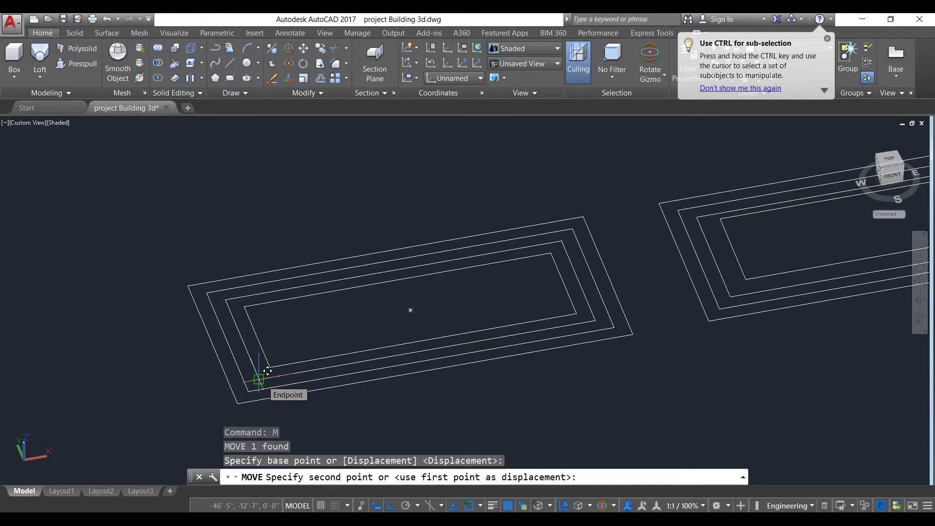
text(0)
key(Tab)
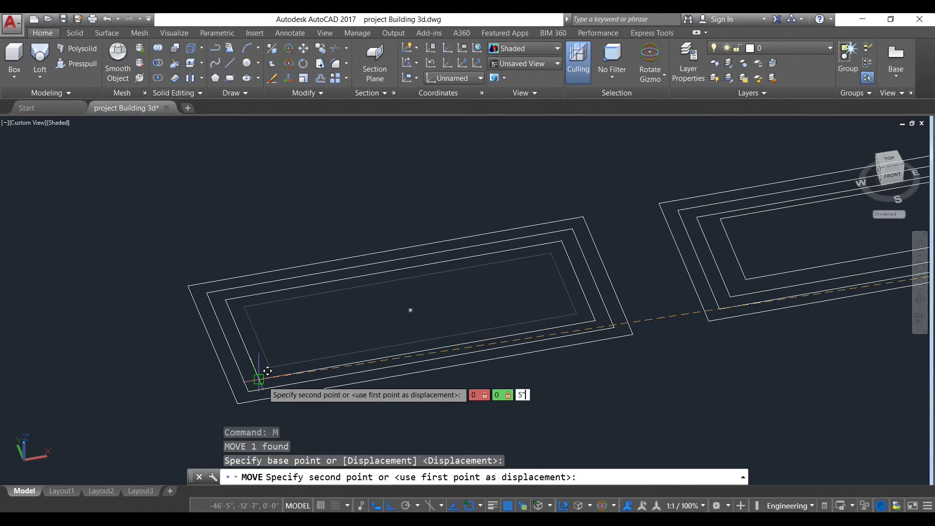
key(Return)
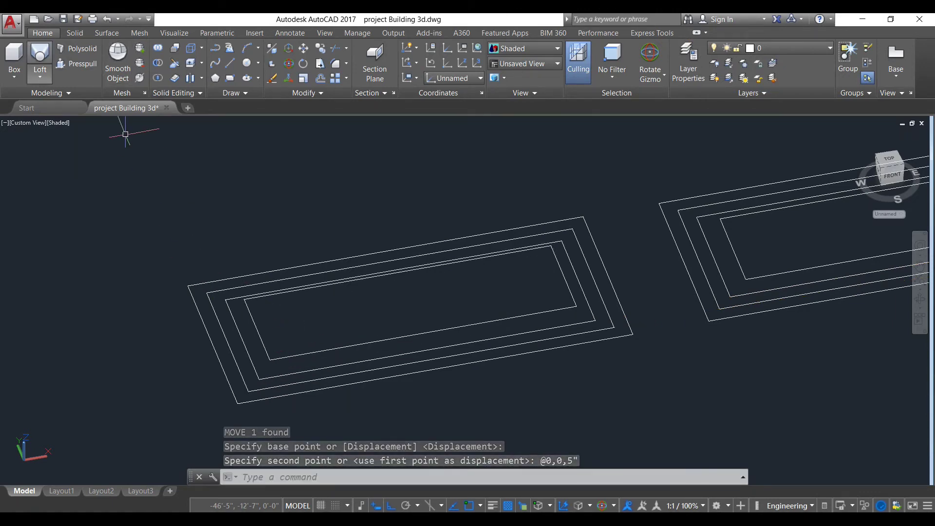
click(40, 54)
Step: Loft the middle rectangle to the raised inner rectangle to make a tapered solid
click(243, 335)
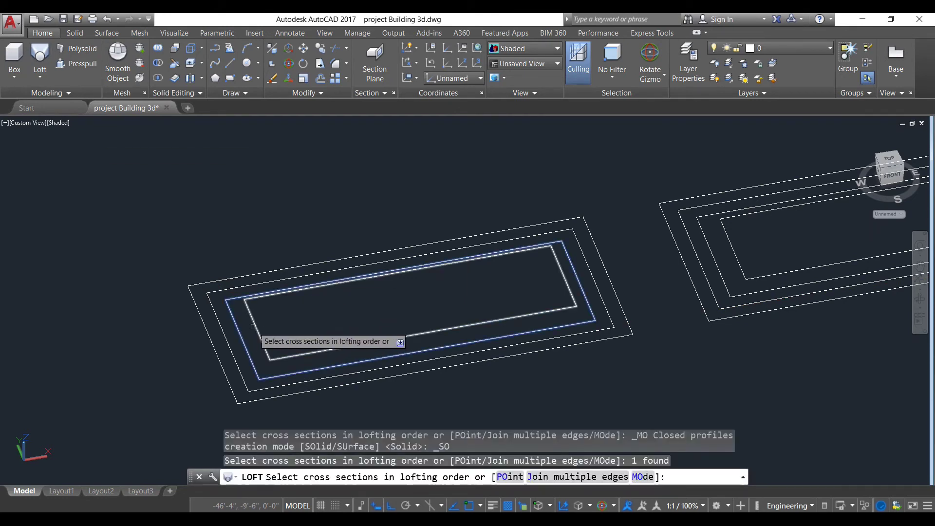
click(254, 325)
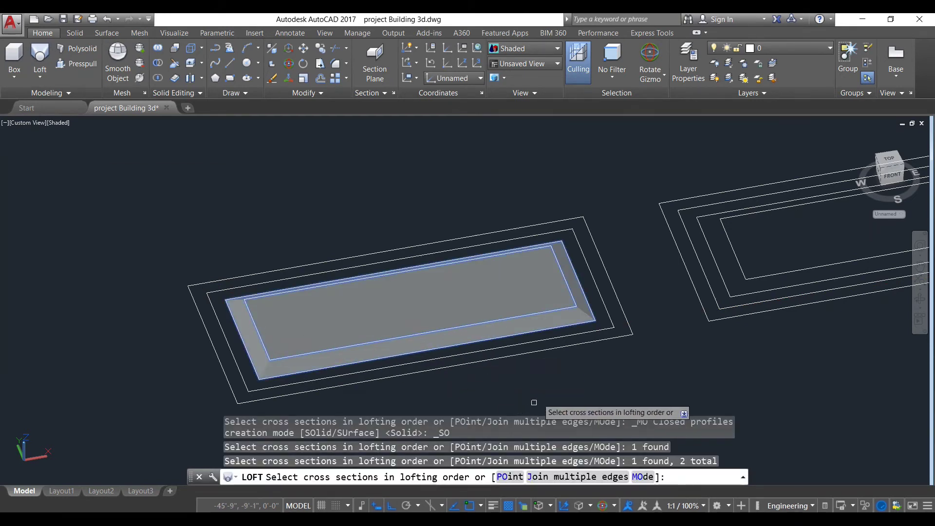
key(Return)
key(Return)
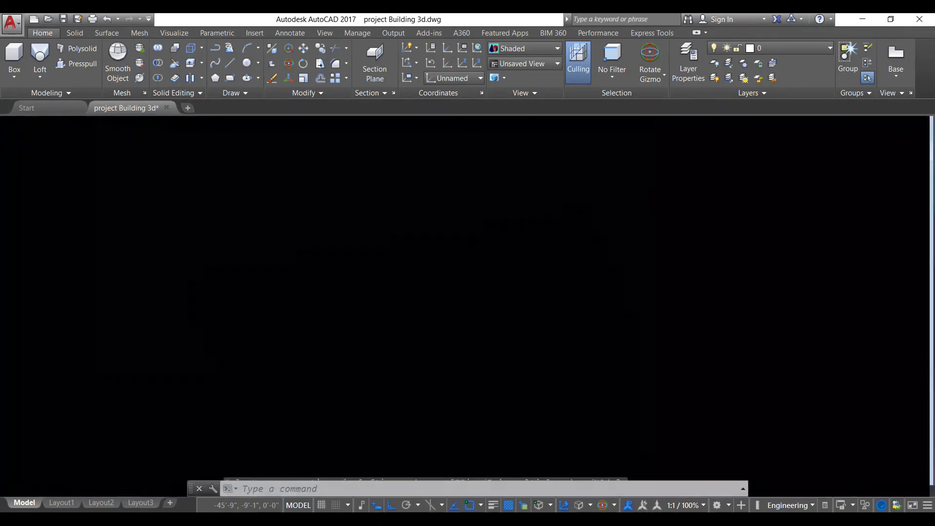
scroll(538, 390, down, 4)
scroll(538, 371, down, 3)
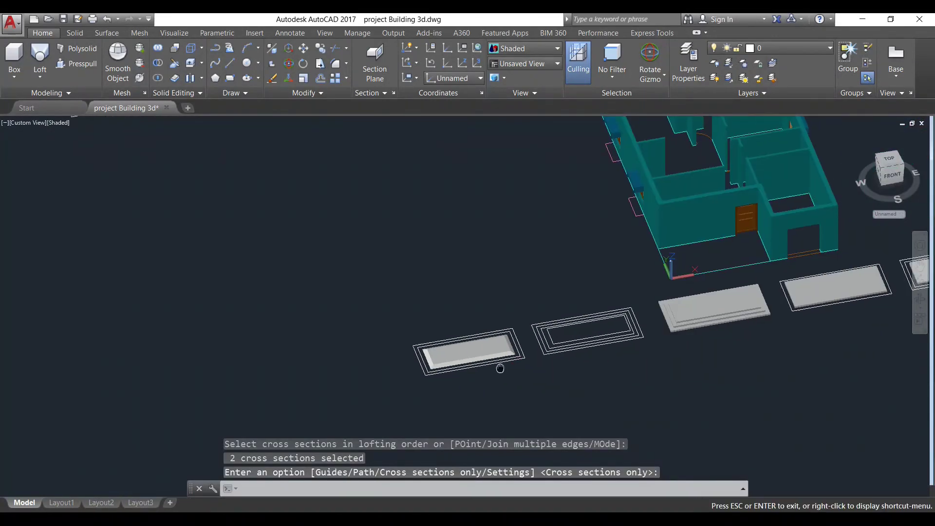
key(Return)
scroll(428, 336, up, 3)
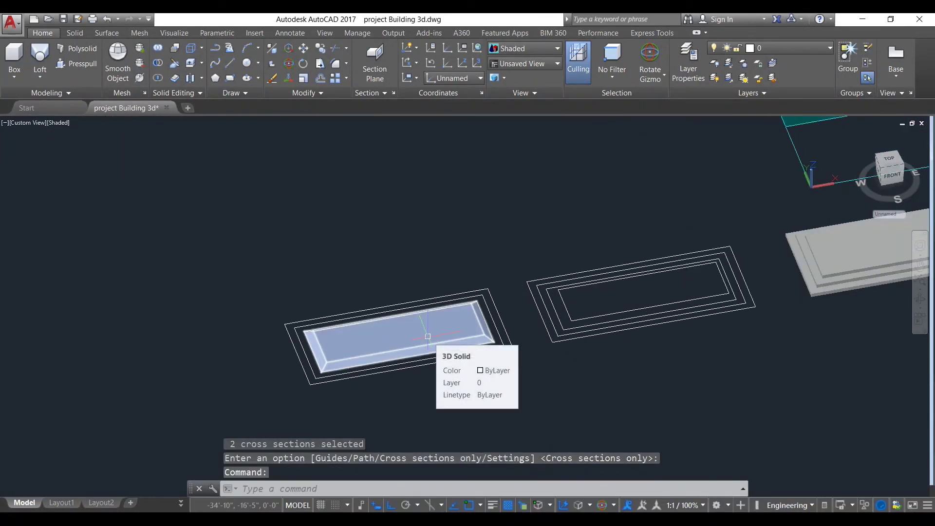
Step: Copy the tapered loft solid from its corner onto the stepped slab's corner
click(336, 356)
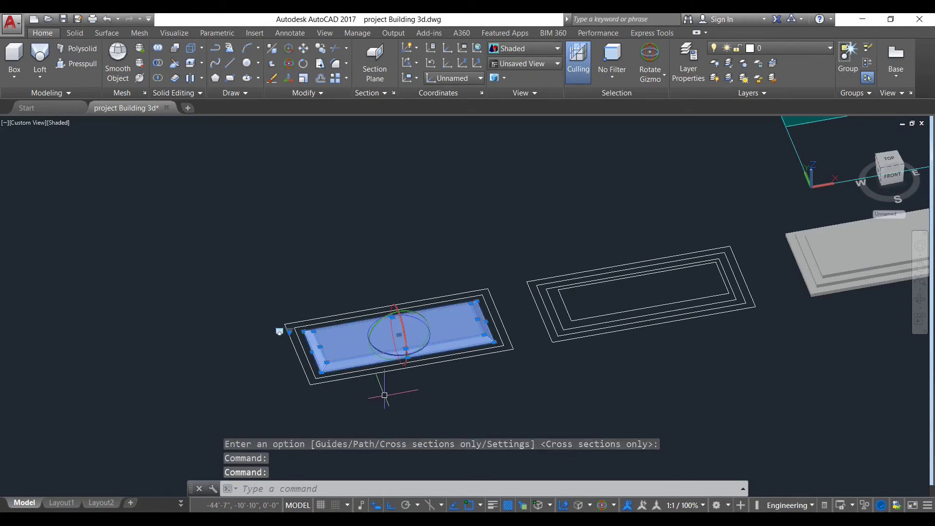
key(Return)
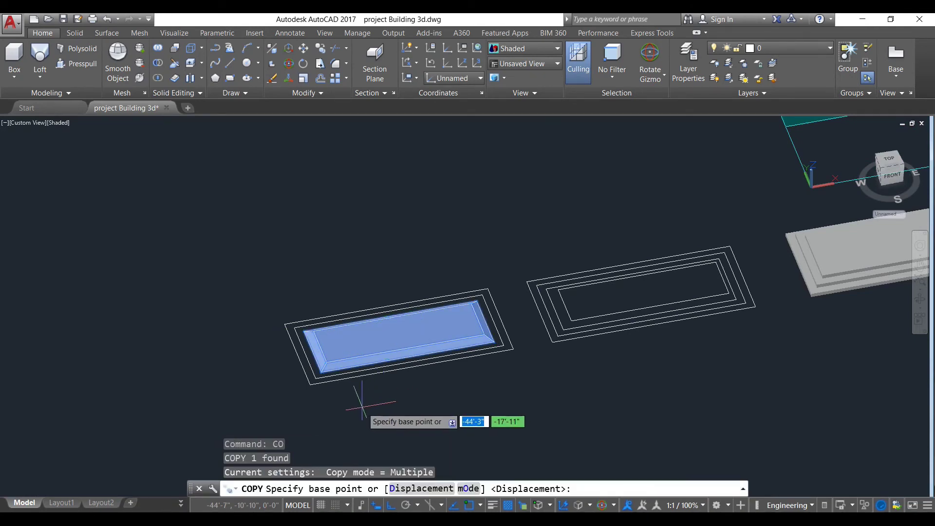
scroll(322, 382, up, 2)
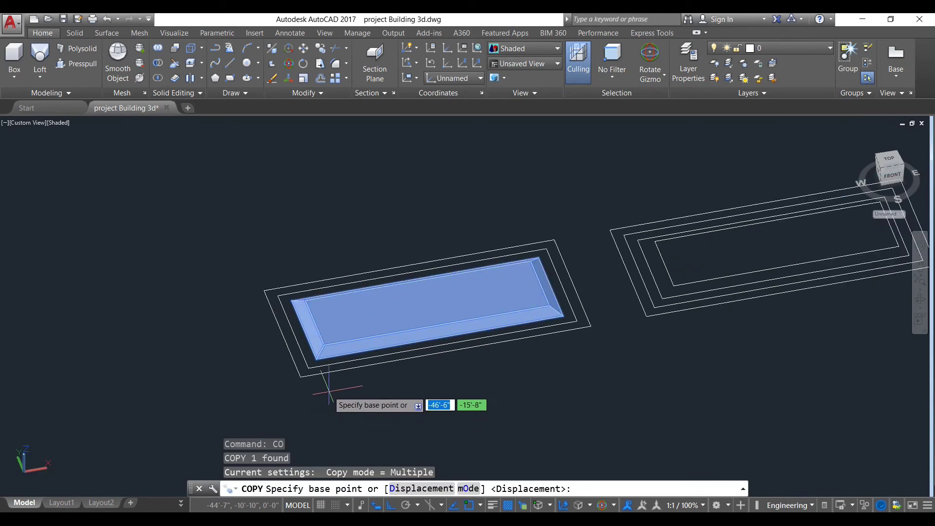
click(315, 359)
scroll(516, 390, down, 4)
middle_drag(542, 389, 521, 386)
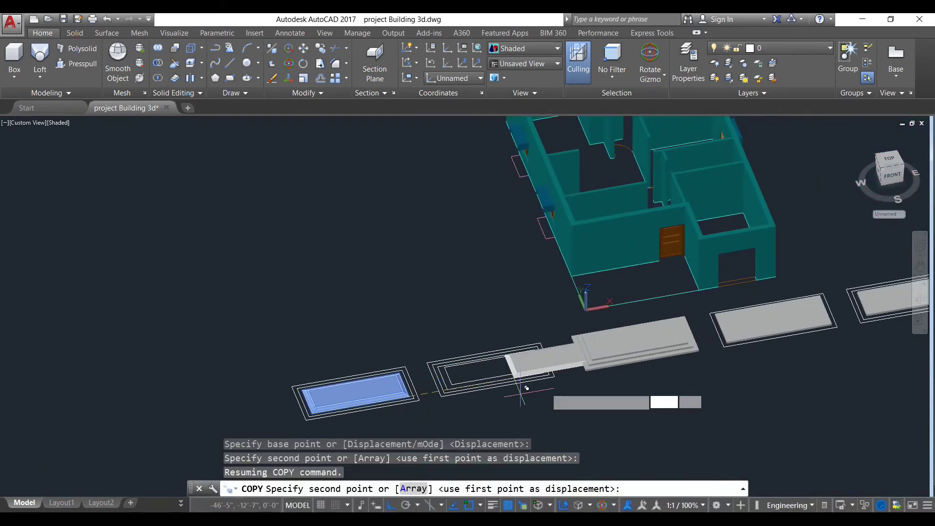
scroll(521, 386, up, 6)
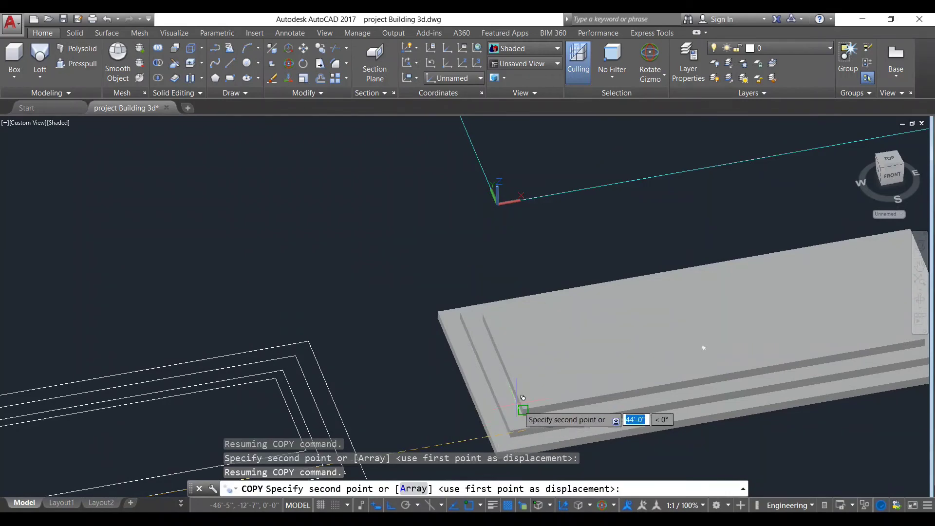
click(531, 402)
scroll(536, 400, down, 3)
scroll(601, 442, down, 5)
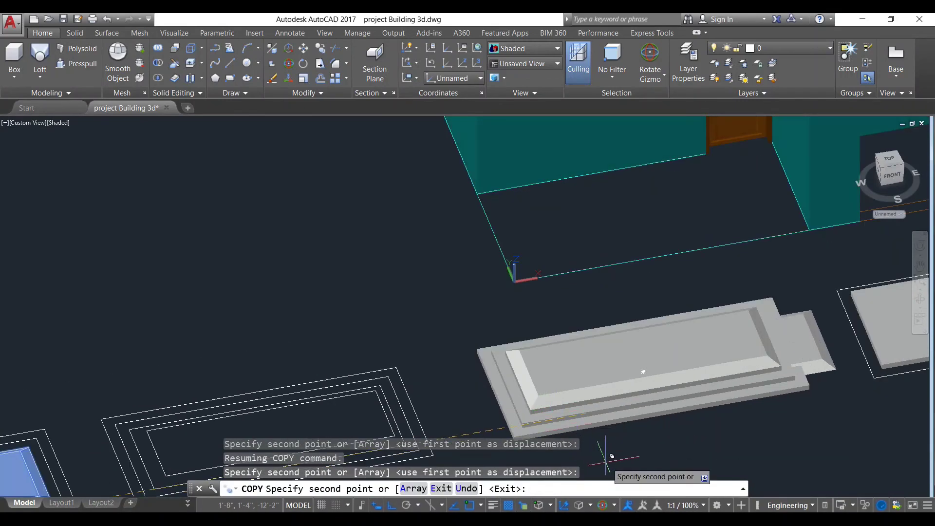
key(Escape)
middle_drag(601, 443, 599, 386)
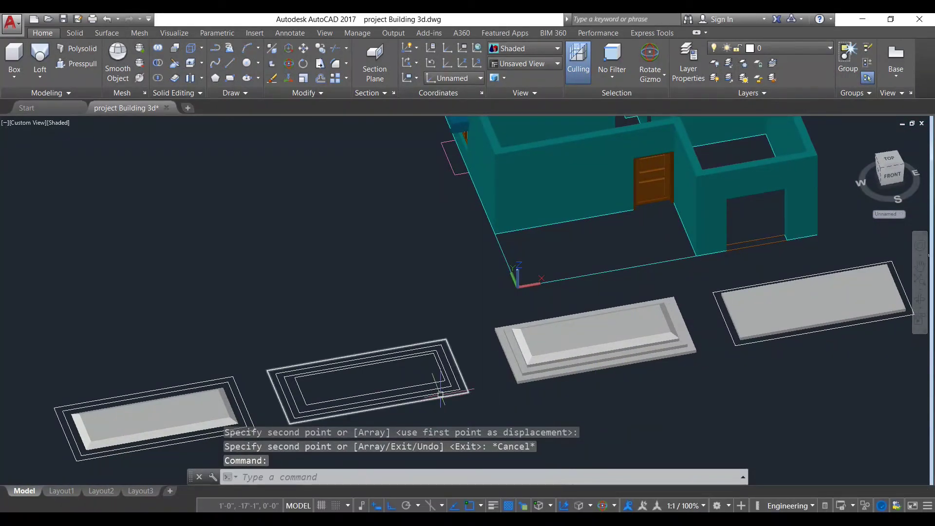
middle_drag(488, 395, 475, 349)
Step: Erase the leftover left-side slab outlines and the two plain slabs with E
click(419, 377)
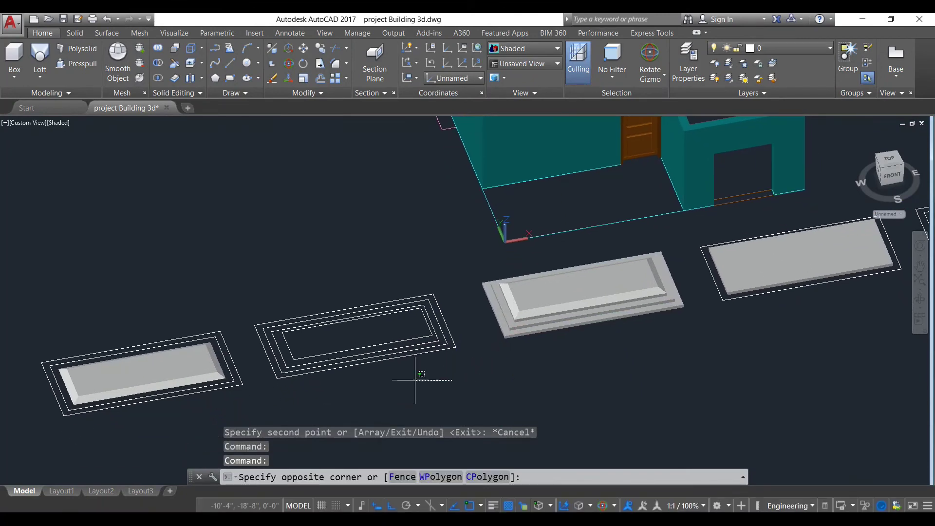
click(34, 367)
middle_drag(781, 401, 461, 437)
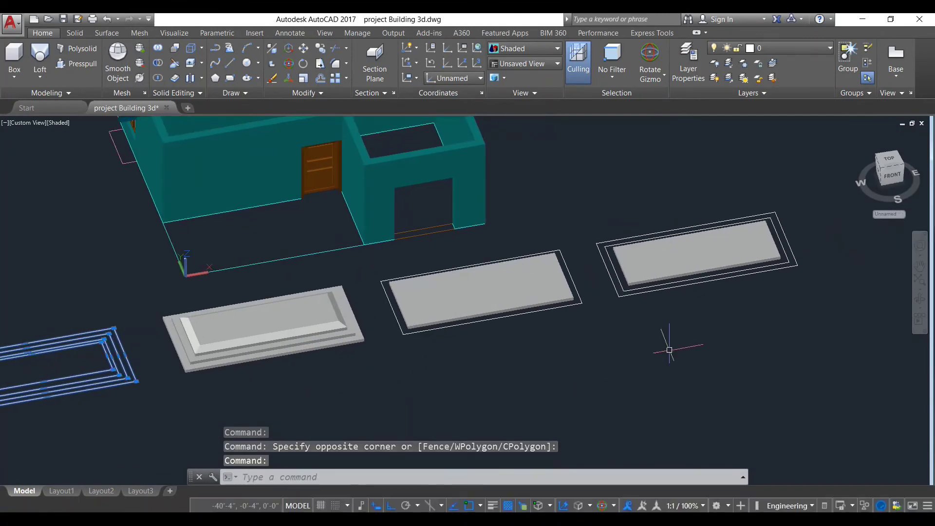
click(710, 344)
click(500, 241)
text(E)
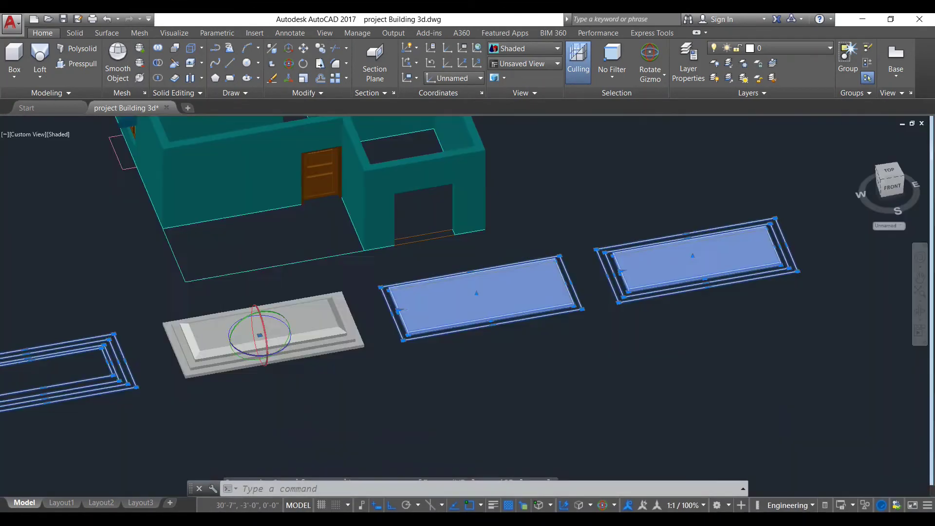
key(Return)
middle_drag(378, 322, 591, 364)
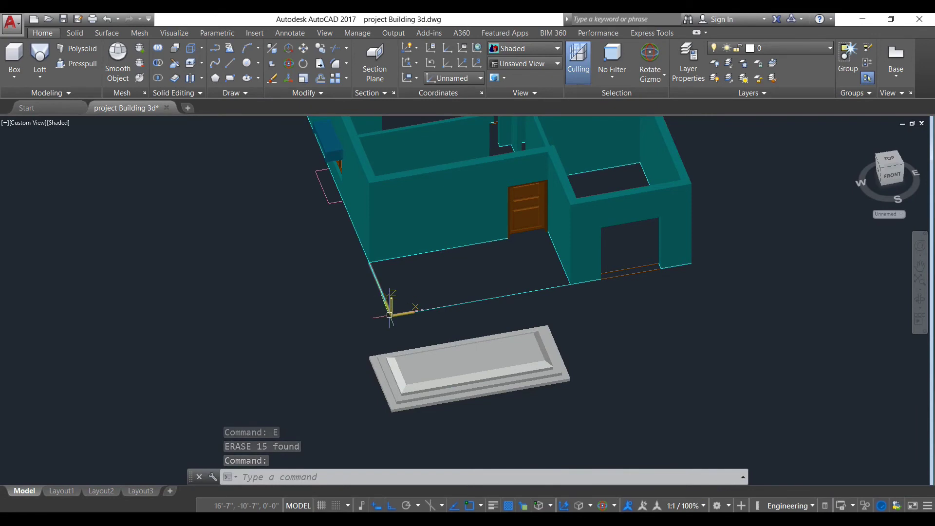
scroll(390, 314, up, 6)
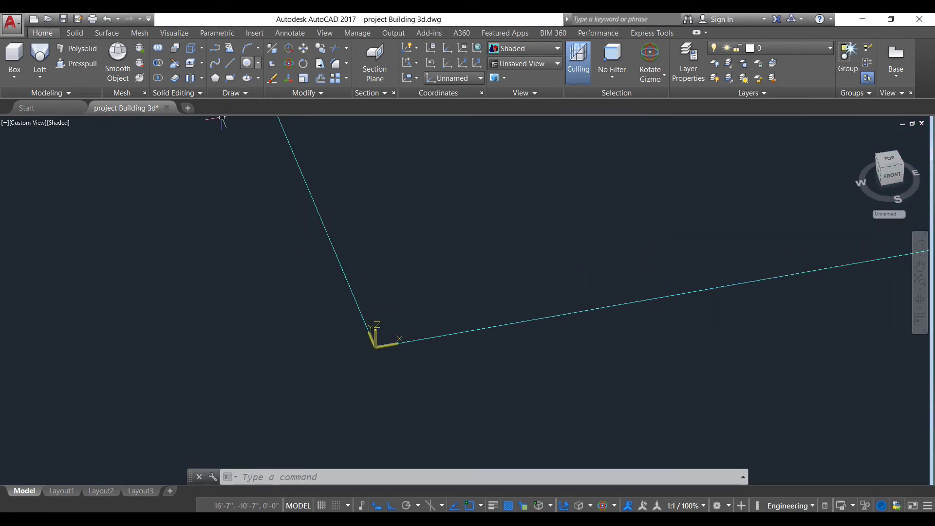
Step: Start a circle, then a line from the wall corner, and cancel both
click(247, 63)
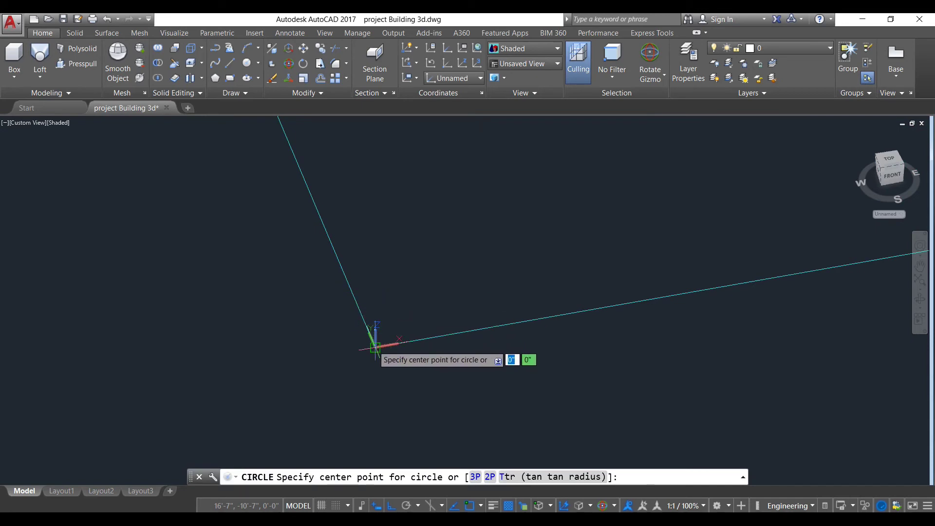
key(Escape)
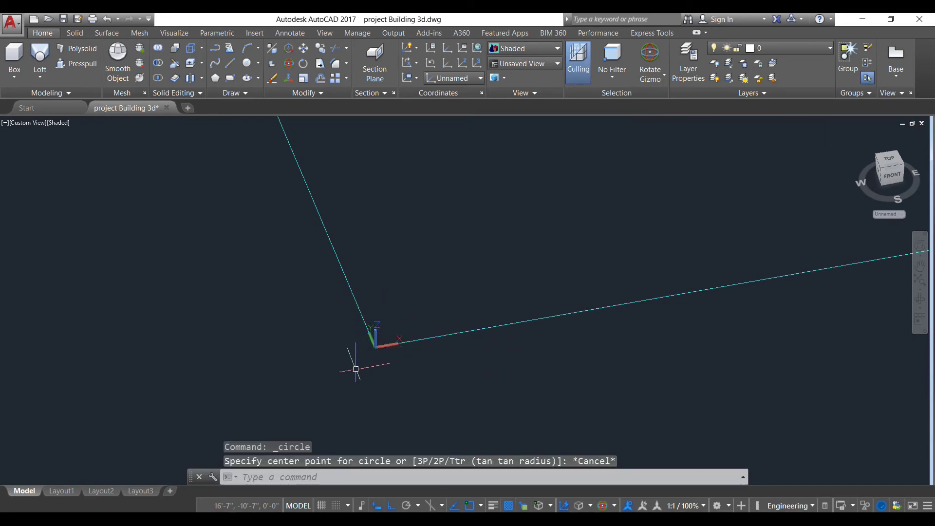
text(l)
key(Return)
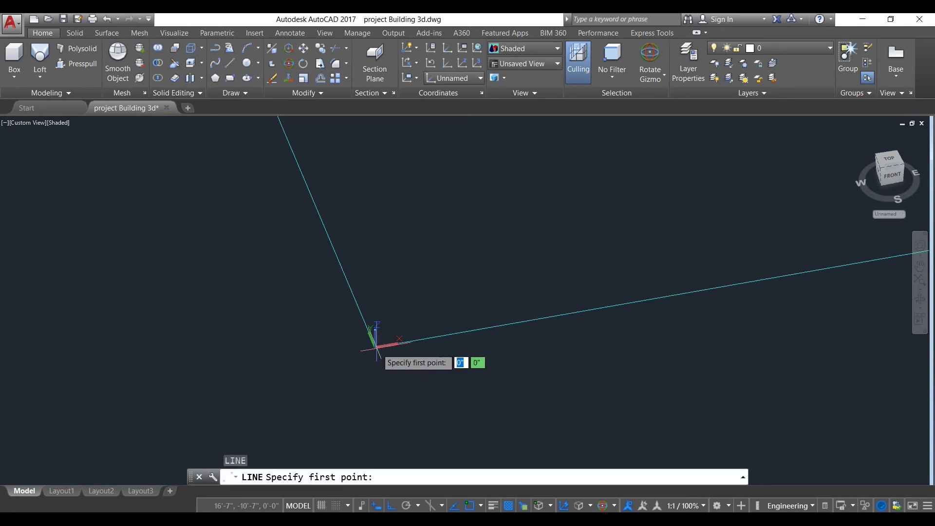
click(374, 346)
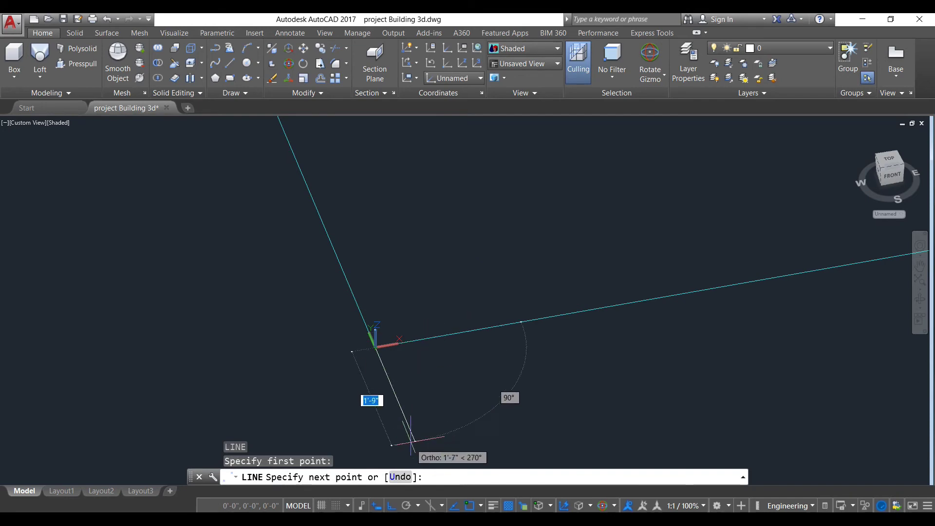
key(F8)
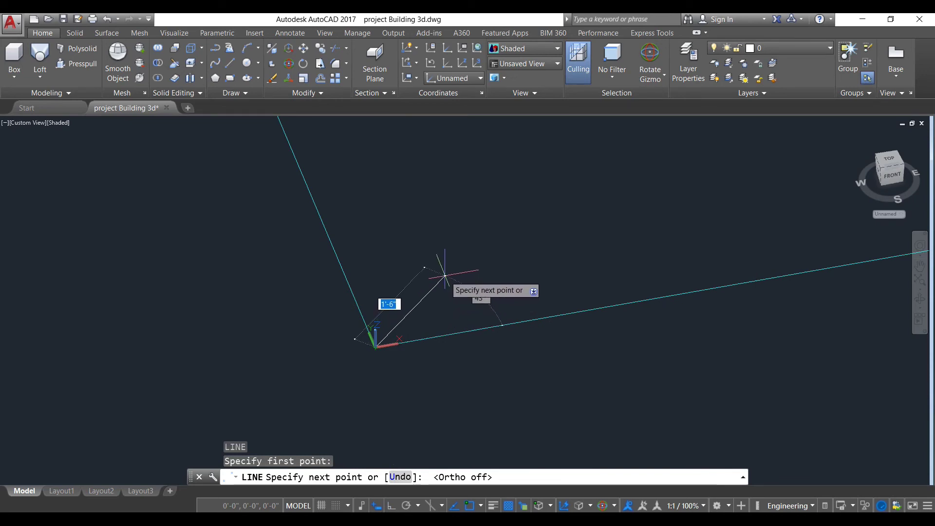
key(Escape)
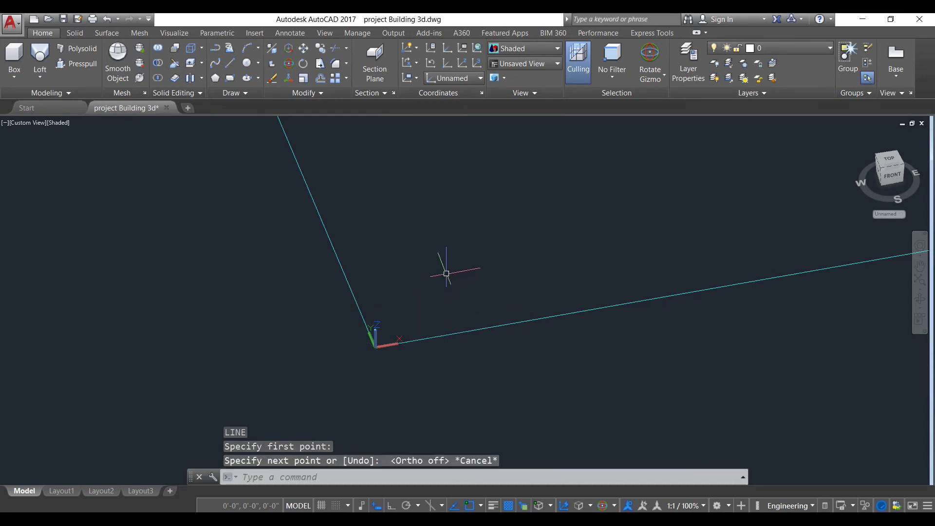
scroll(445, 274, down, 3)
scroll(446, 274, down, 2)
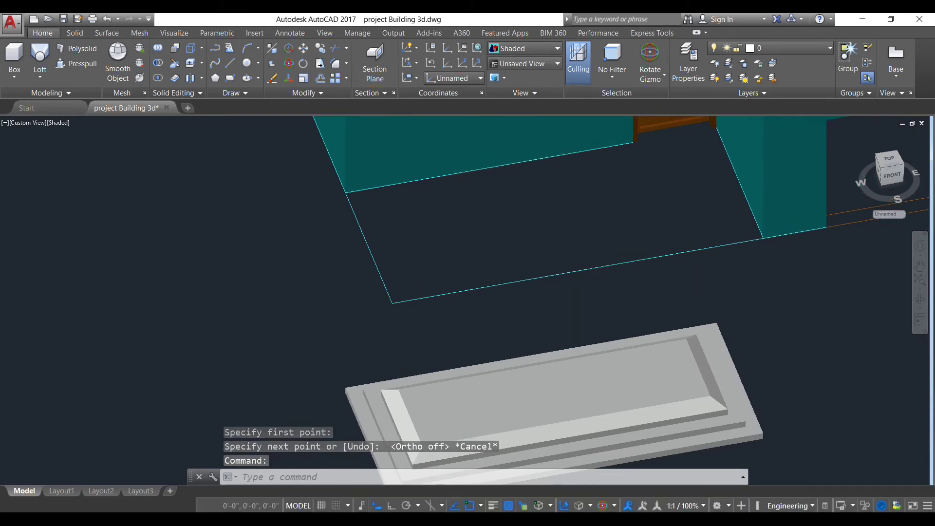
scroll(414, 274, up, 4)
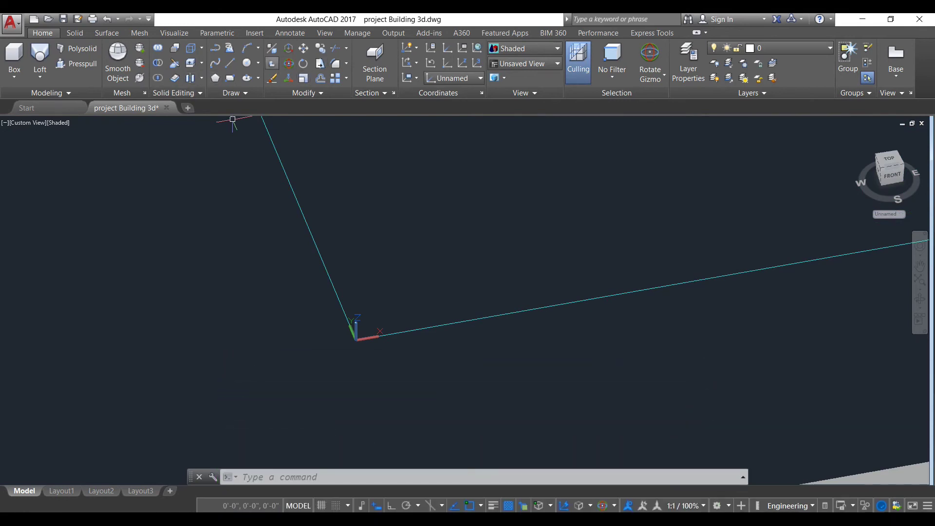
Step: Draw the column circle near the front corner and move it slightly into position
click(246, 62)
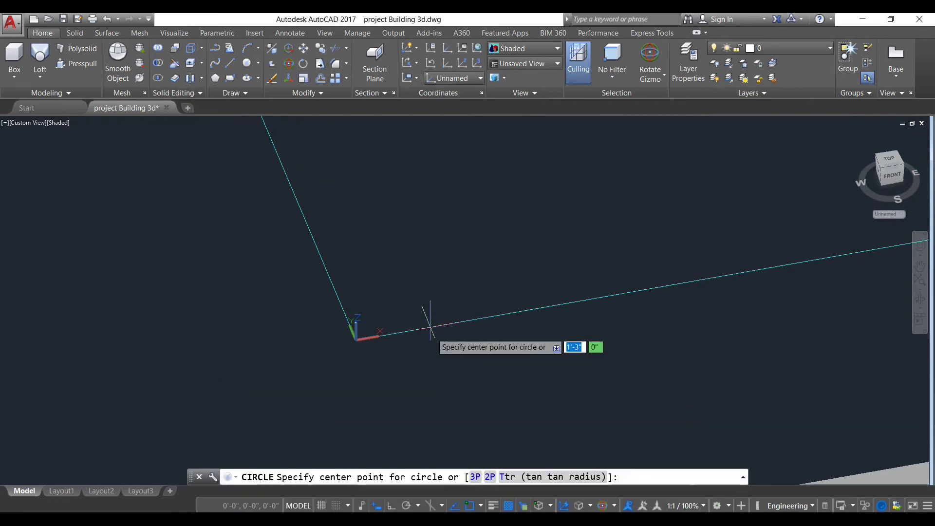
click(363, 299)
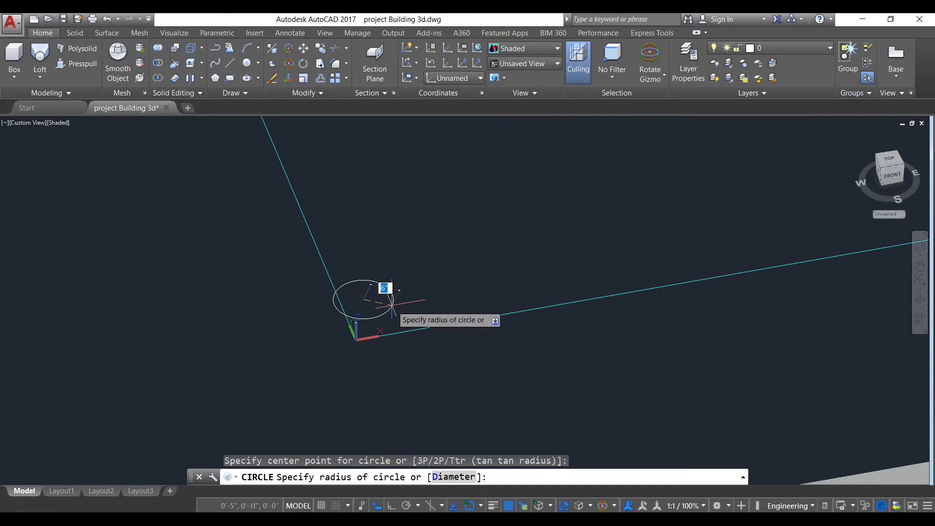
click(391, 304)
click(377, 285)
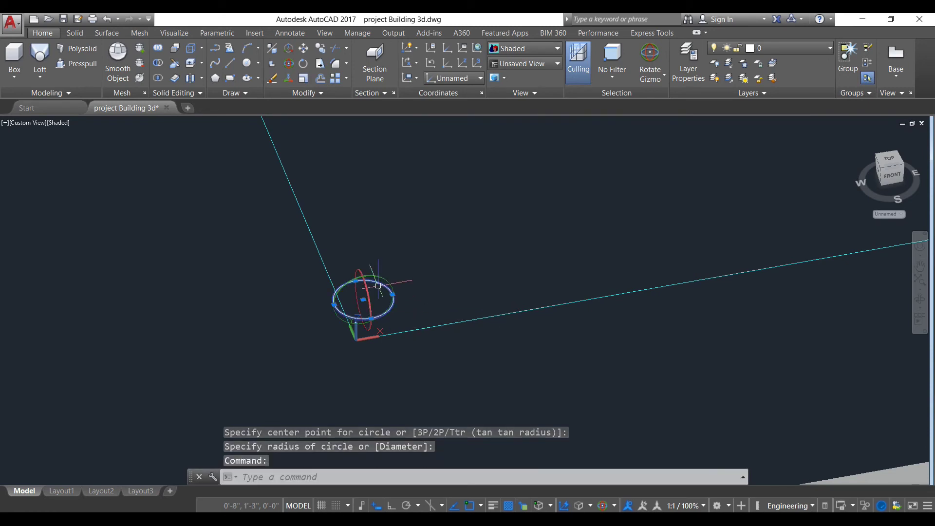
text(M)
key(Return)
click(363, 300)
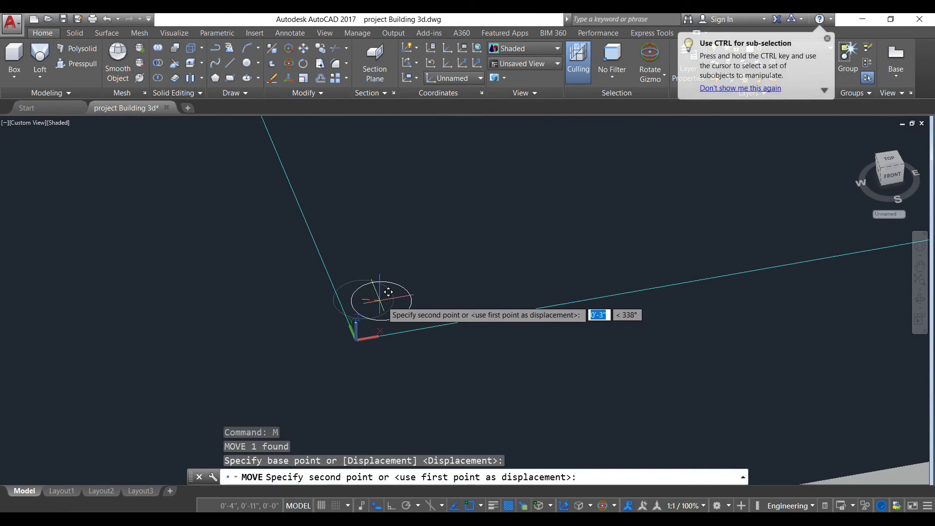
click(386, 297)
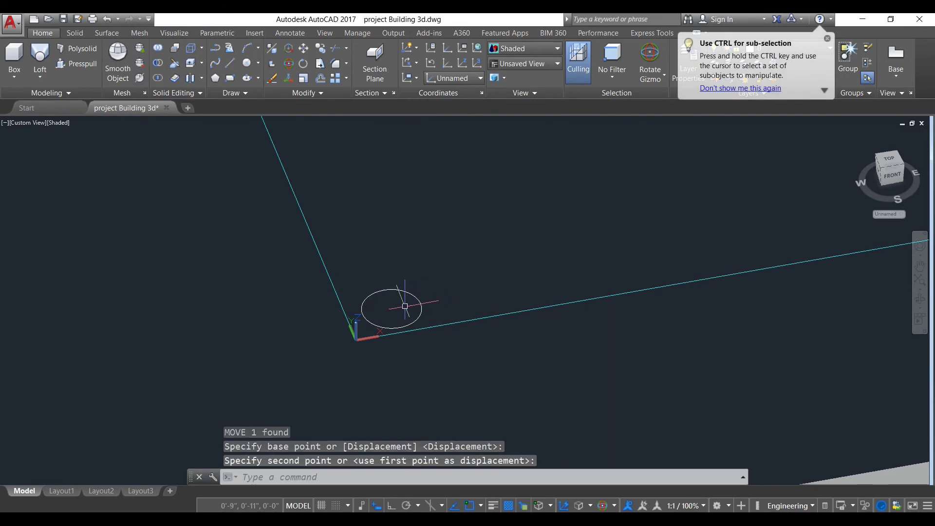
scroll(394, 304, down, 4)
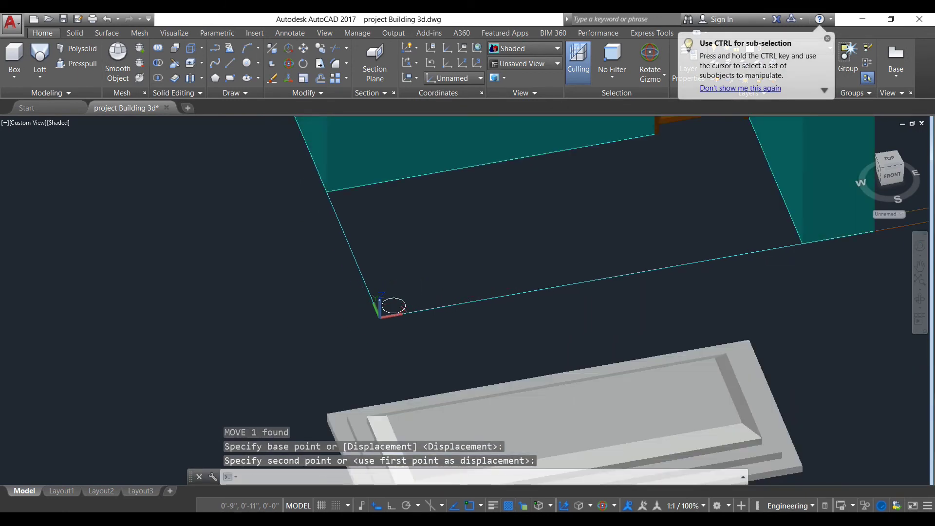
middle_drag(475, 292, 418, 318)
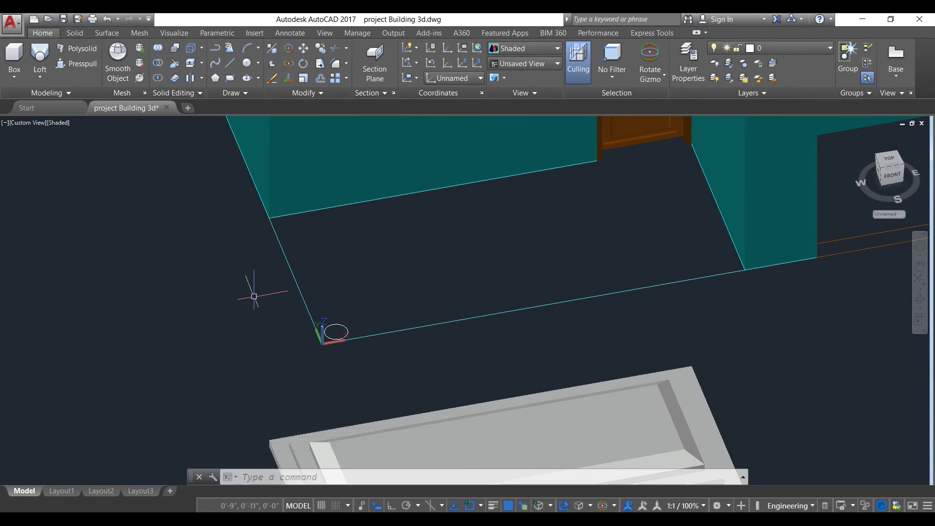
scroll(254, 296, down, 4)
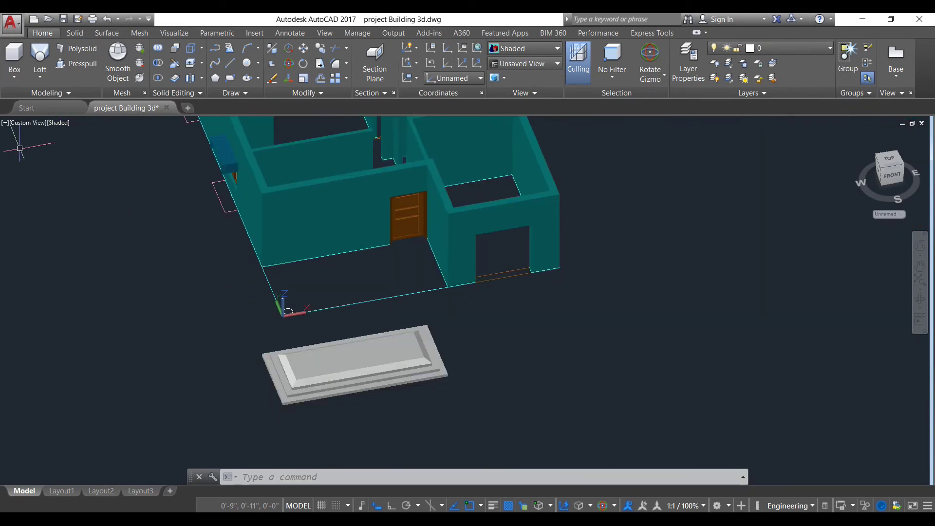
Step: Extrude the circle 6'6" high into a round porch column
click(40, 77)
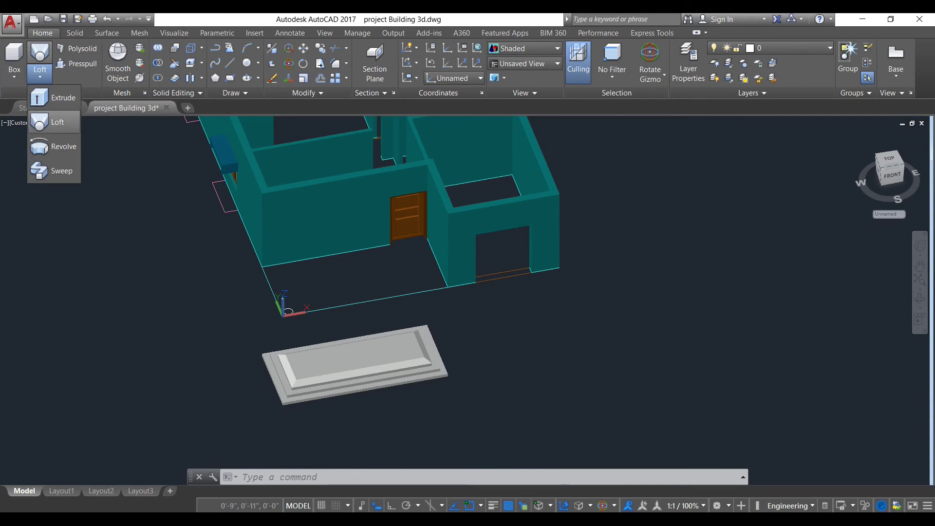
click(42, 98)
scroll(298, 292, up, 3)
click(275, 337)
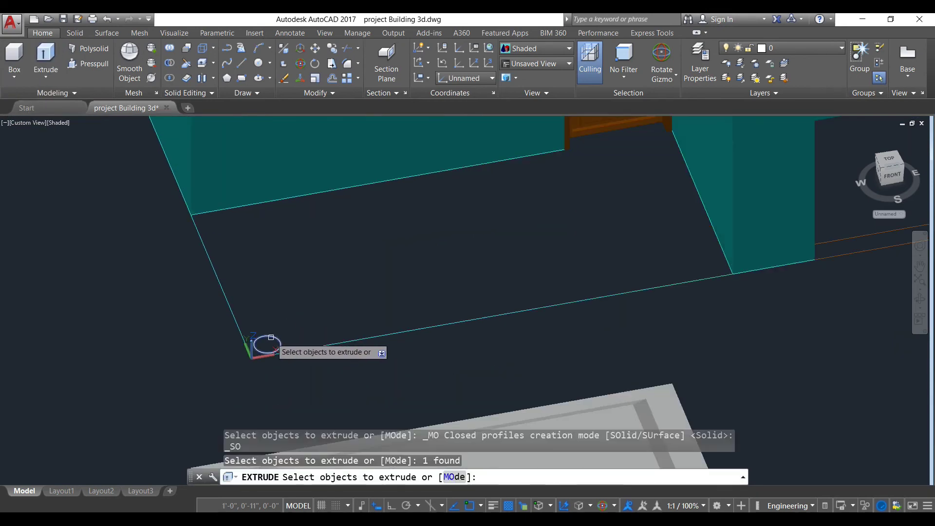
key(Return)
scroll(302, 219, down, 3)
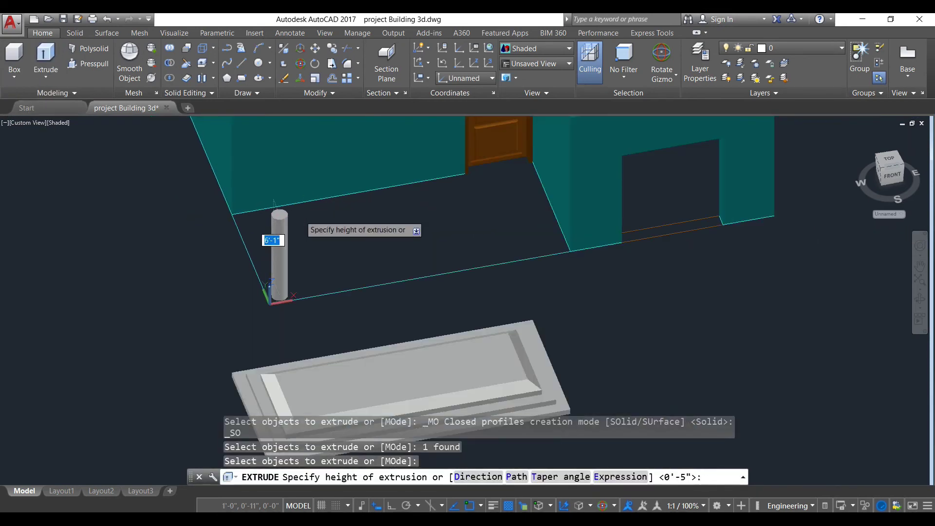
scroll(302, 290, up, 3)
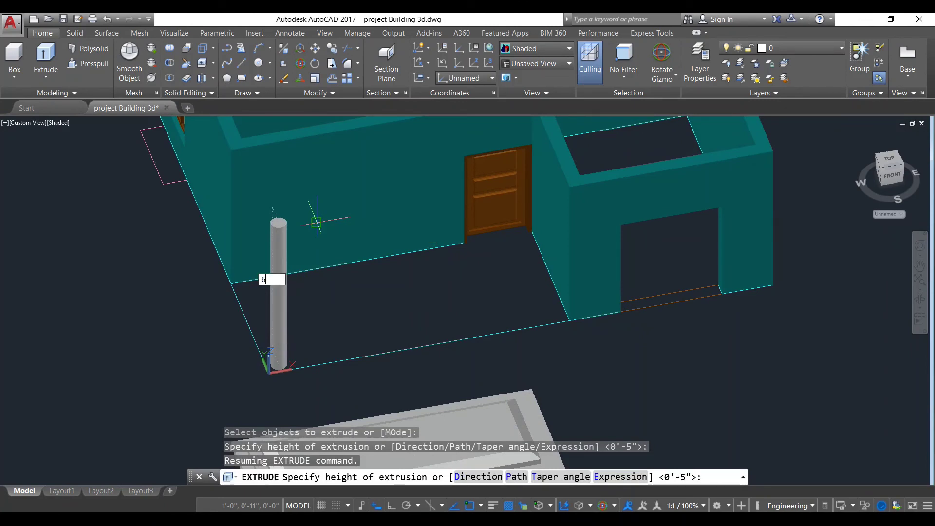
key(Return)
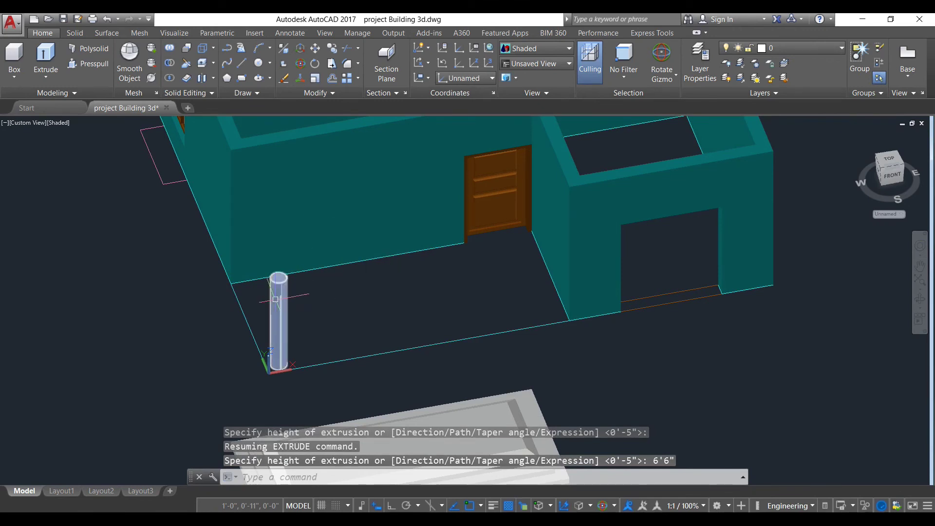
scroll(531, 198, down, 2)
scroll(366, 304, down, 2)
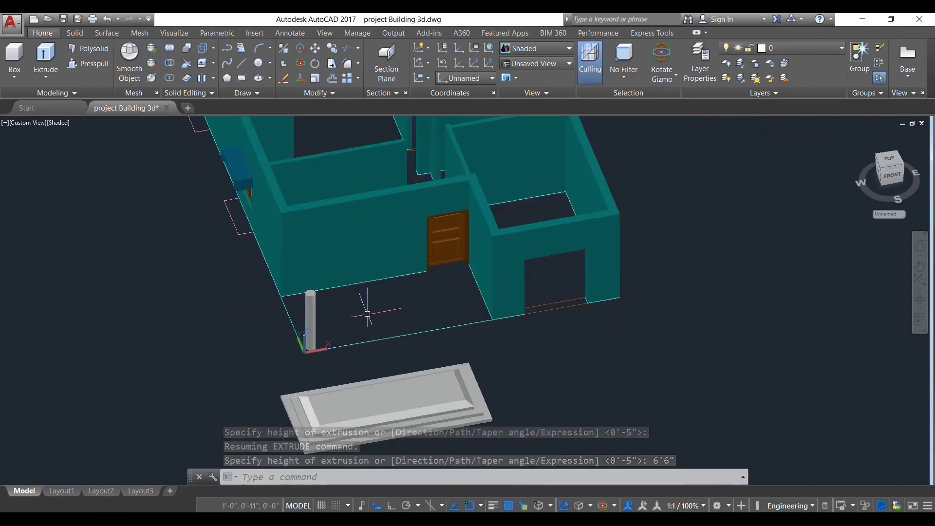
shift+middle_drag(273, 312, 306, 320)
scroll(306, 319, up, 3)
Step: Window-select the eight layered slab pieces and union them into one solid
scroll(400, 322, down, 3)
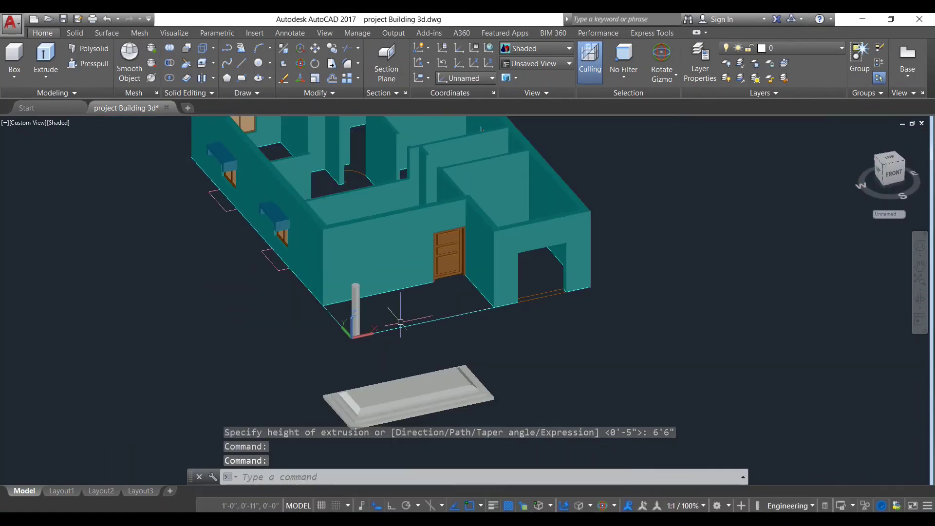
click(423, 393)
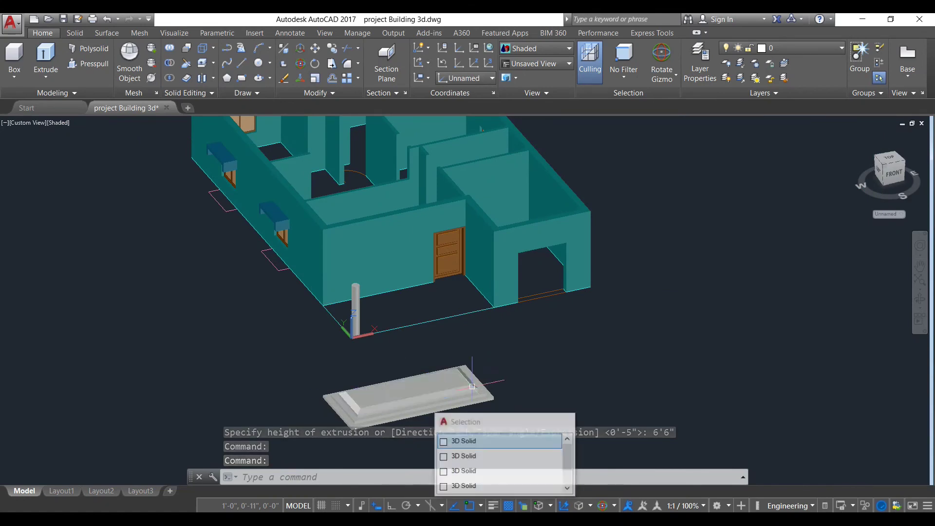
key(Escape)
scroll(501, 348, down, 3)
scroll(487, 353, up, 6)
click(536, 378)
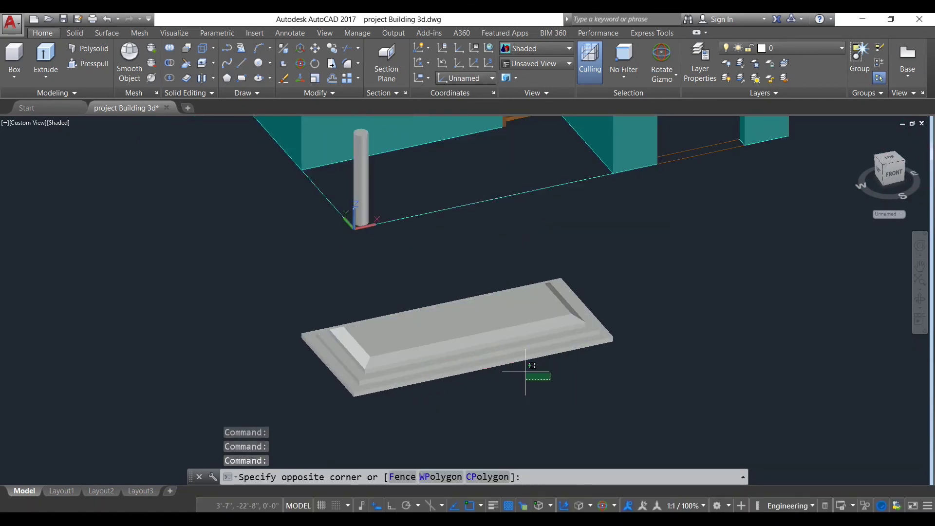
click(295, 298)
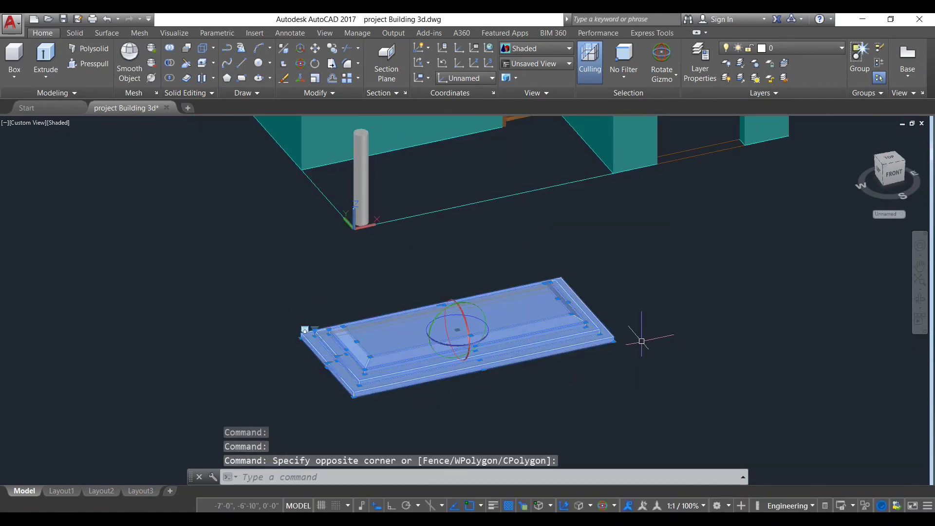
key(Return)
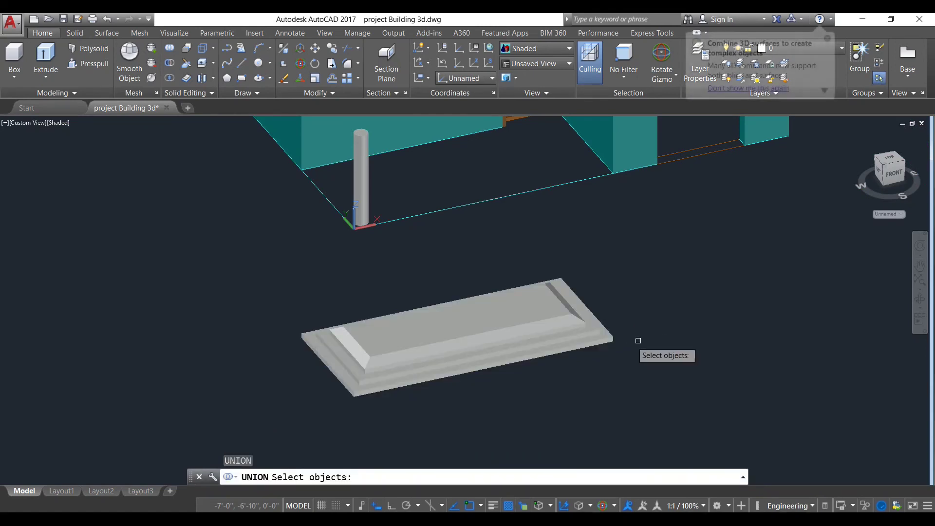
click(643, 375)
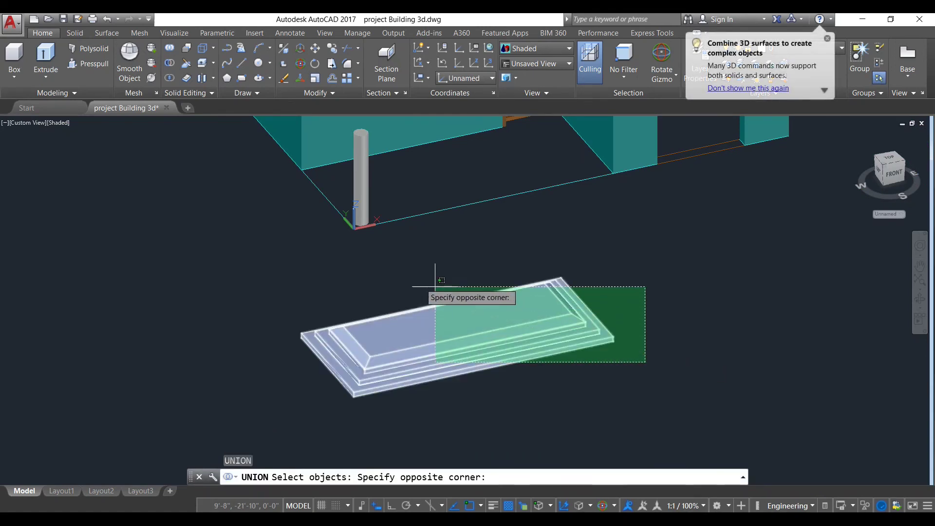
click(404, 277)
key(Return)
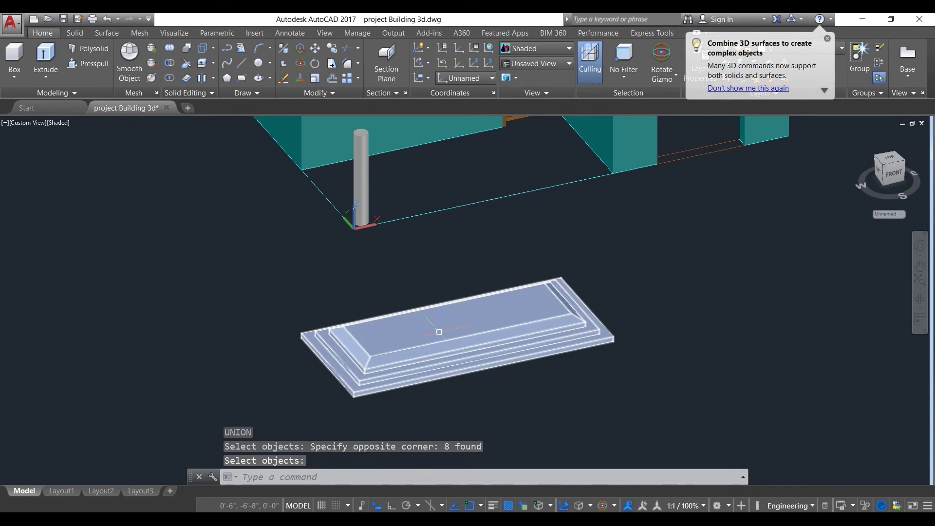
click(558, 330)
Step: Copy the merged slab from its corner onto the top of the round column
text(co)
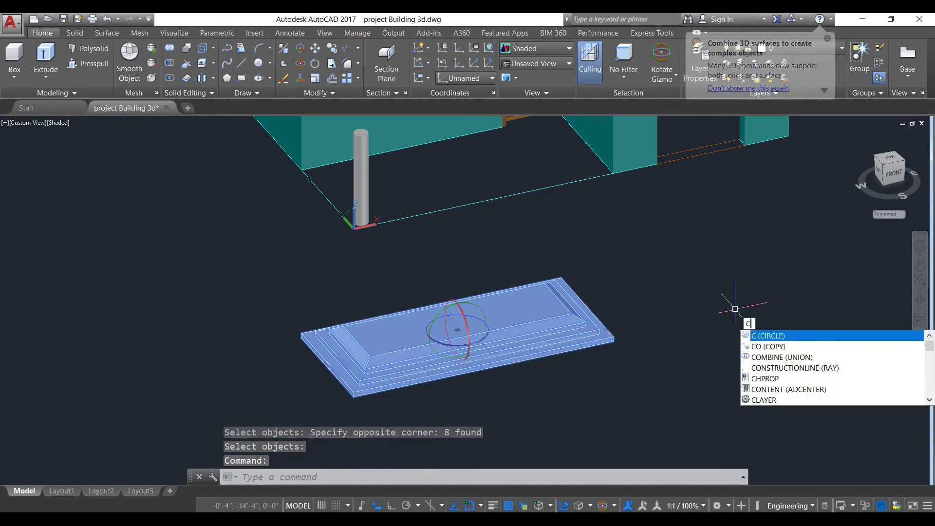
key(Return)
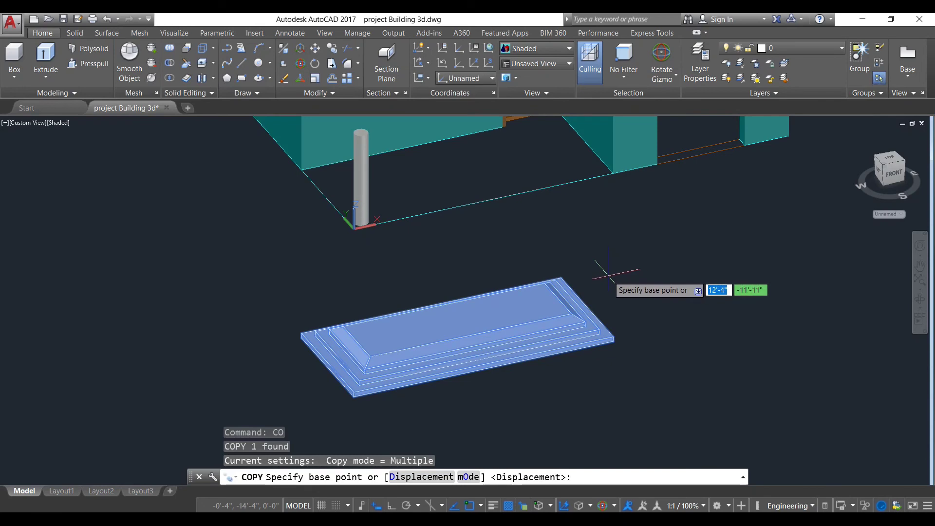
middle_drag(607, 273, 583, 318)
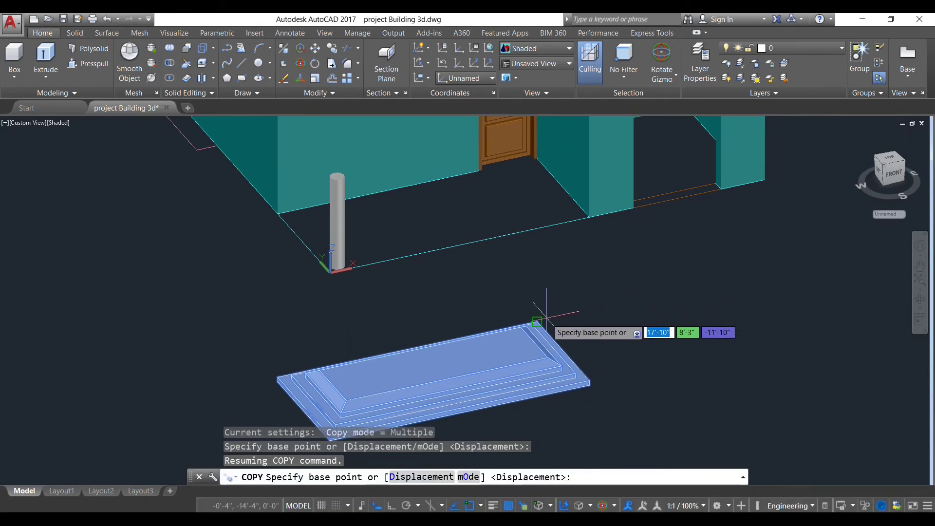
scroll(554, 307, down, 2)
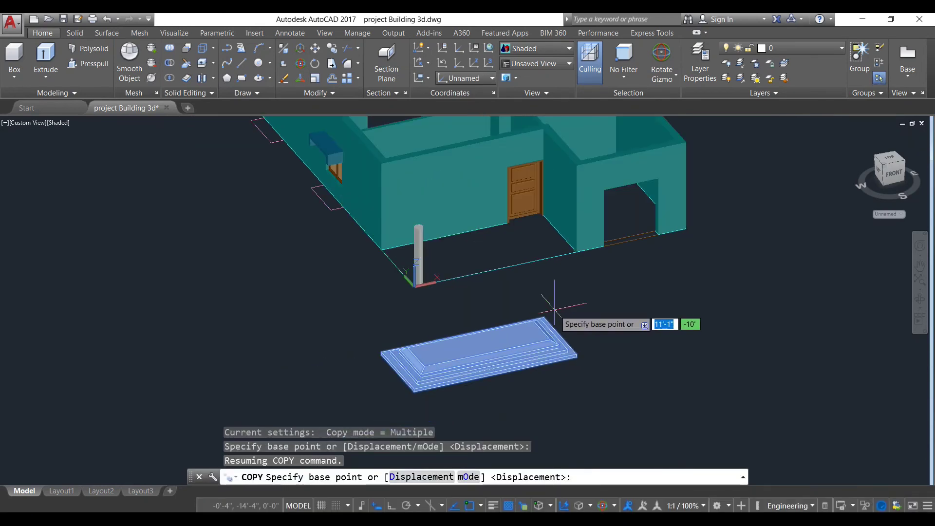
scroll(380, 354, up, 4)
click(381, 355)
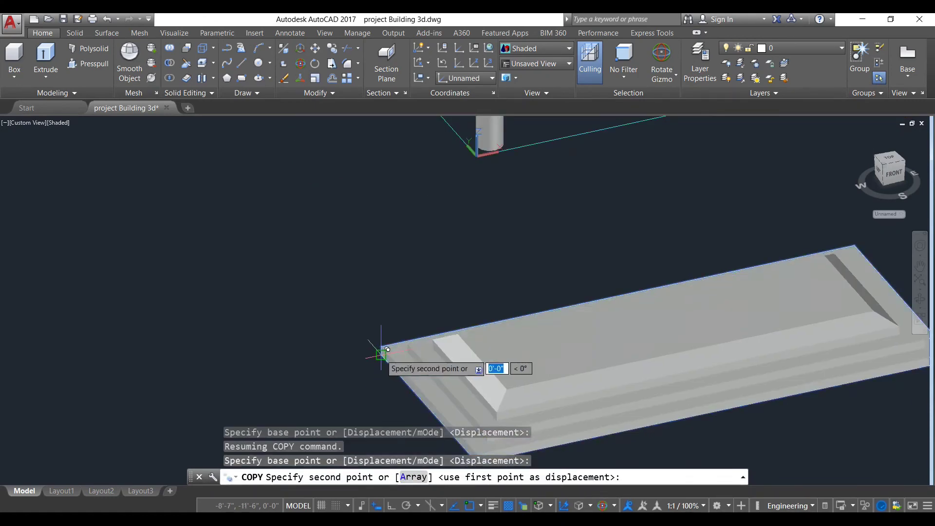
scroll(381, 354, down, 5)
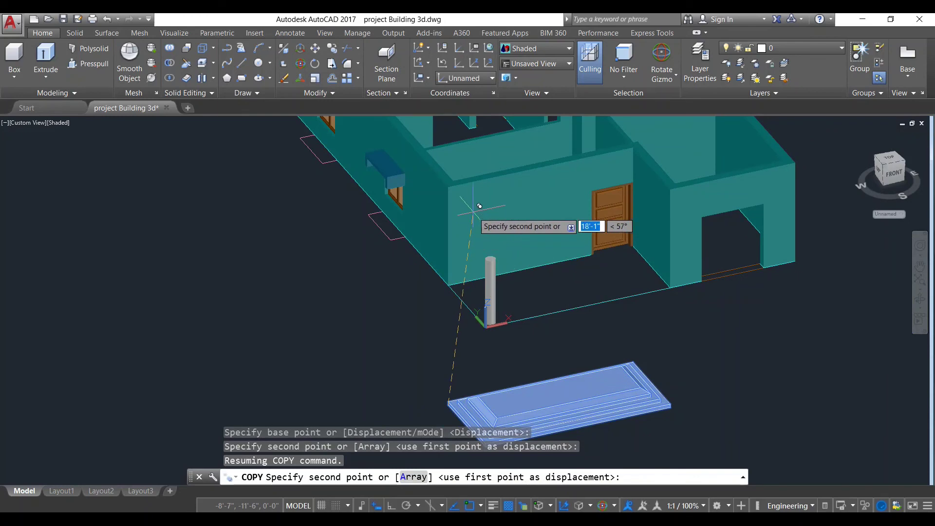
scroll(628, 195, up, 4)
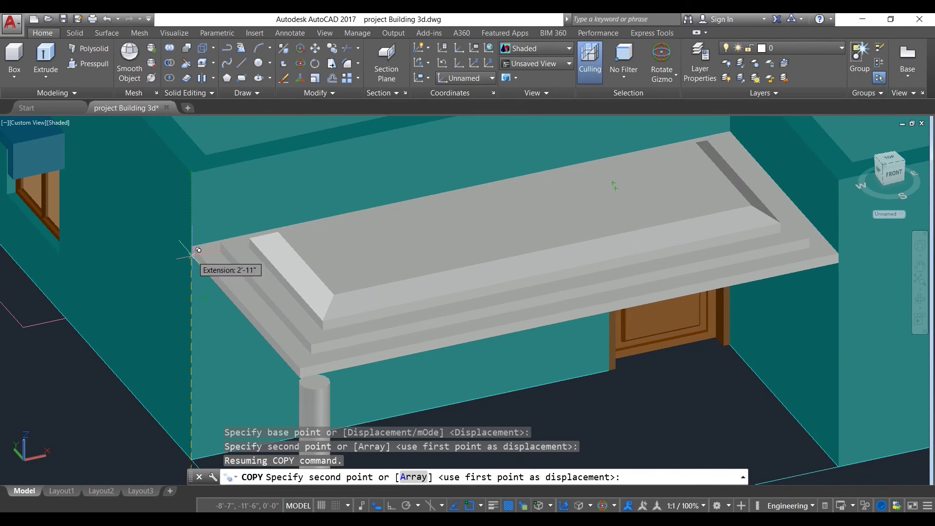
click(198, 250)
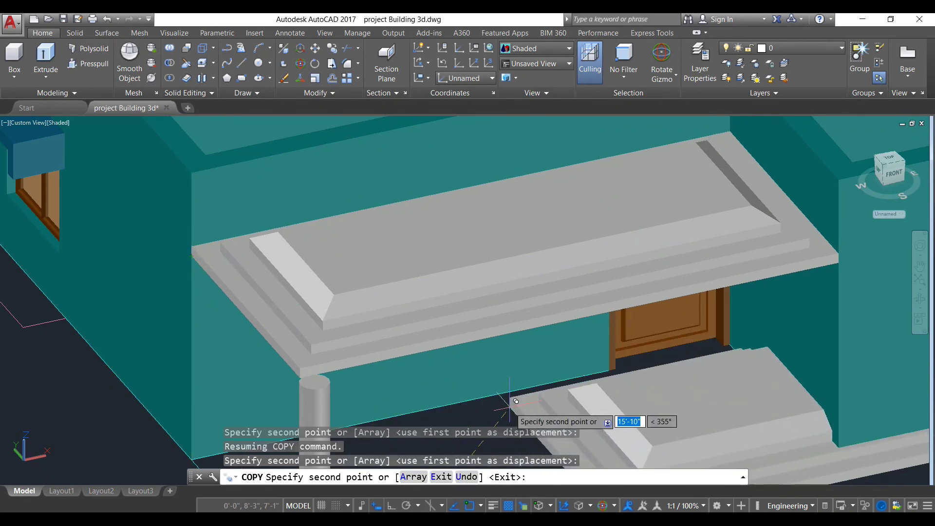
key(Escape)
scroll(509, 405, down, 2)
middle_drag(509, 406, 480, 243)
scroll(393, 350, up, 5)
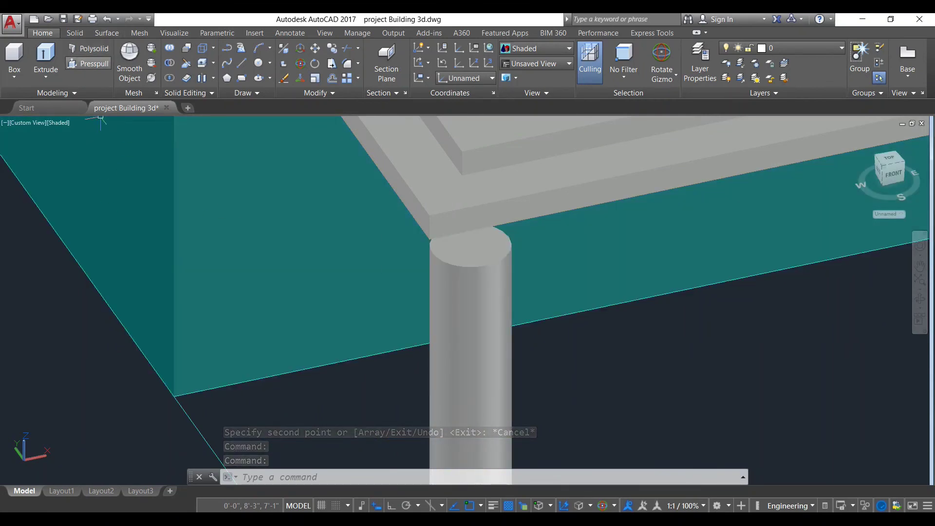
Step: Press-pull the column's top face up twice until it reaches the porch slab underside
click(88, 63)
click(453, 253)
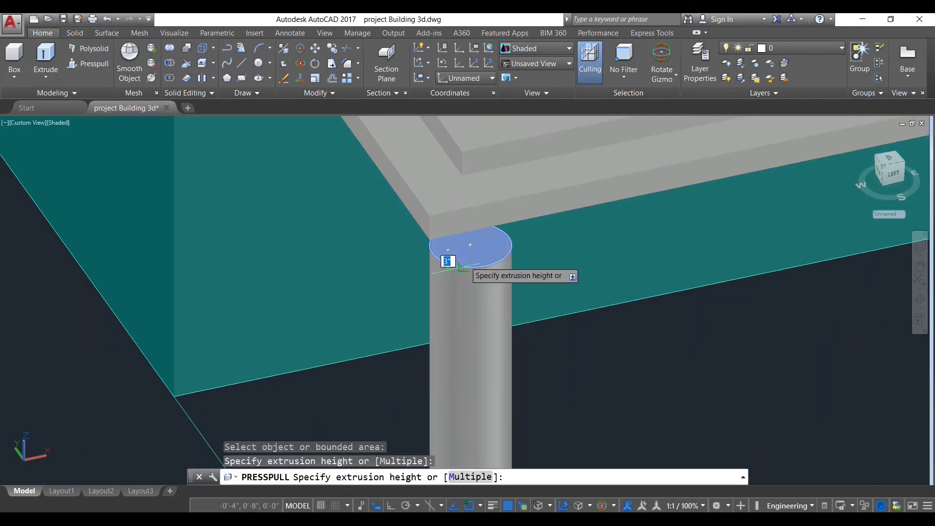
click(470, 245)
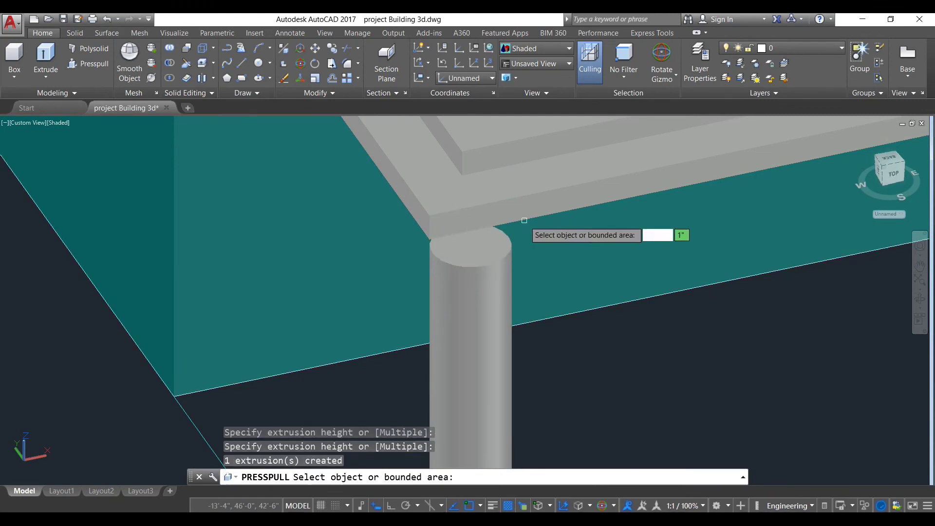
click(485, 248)
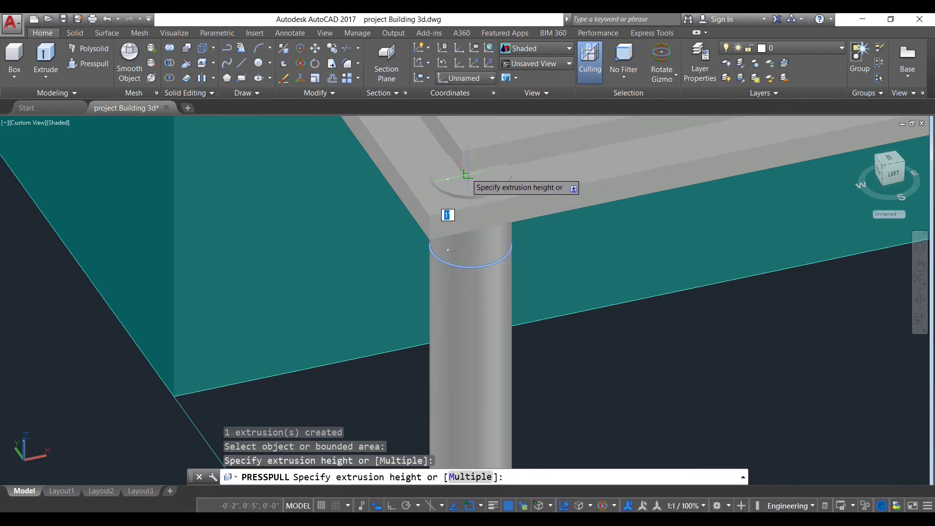
click(467, 174)
shift+middle_drag(559, 211, 657, 287)
shift+middle_drag(699, 317, 595, 259)
key(Return)
scroll(699, 287, down, 3)
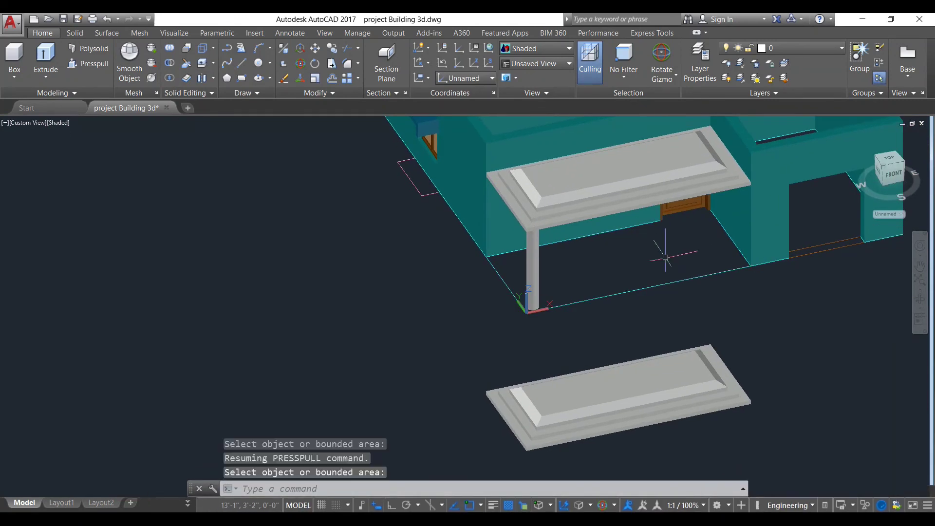
shift+middle_drag(767, 302, 657, 268)
shift+middle_drag(620, 188, 742, 302)
key(Escape)
Step: Erase the loose slab copy left below the building
scroll(667, 350, down, 3)
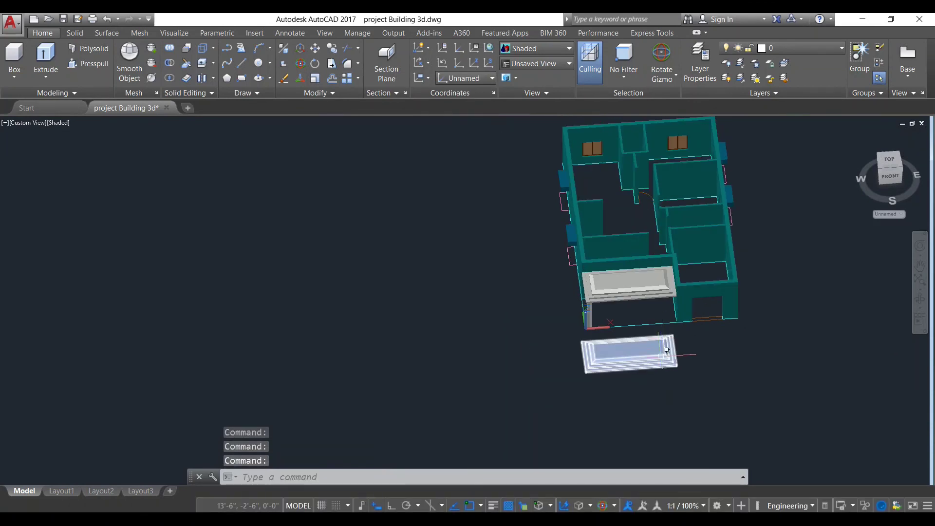
middle_drag(599, 343, 386, 261)
scroll(626, 287, up, 5)
click(653, 334)
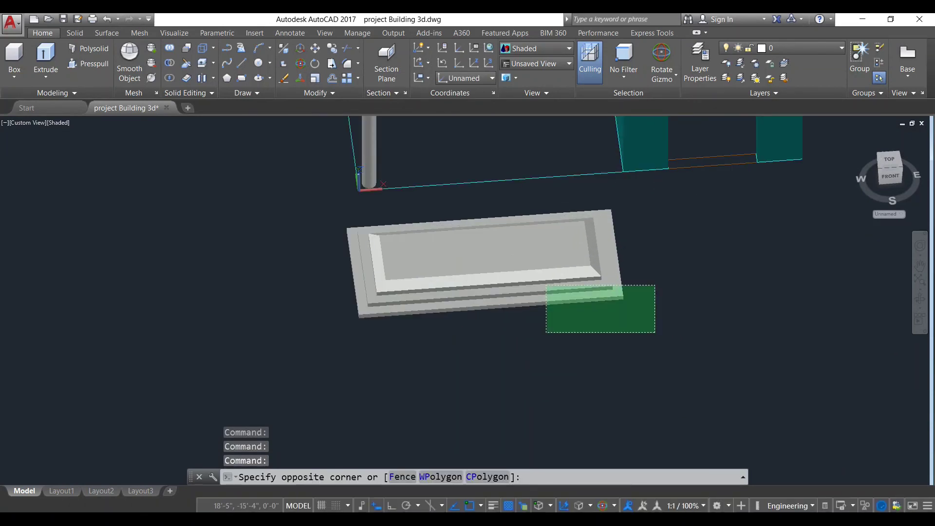
click(314, 219)
text(e)
key(Return)
scroll(418, 257, down, 3)
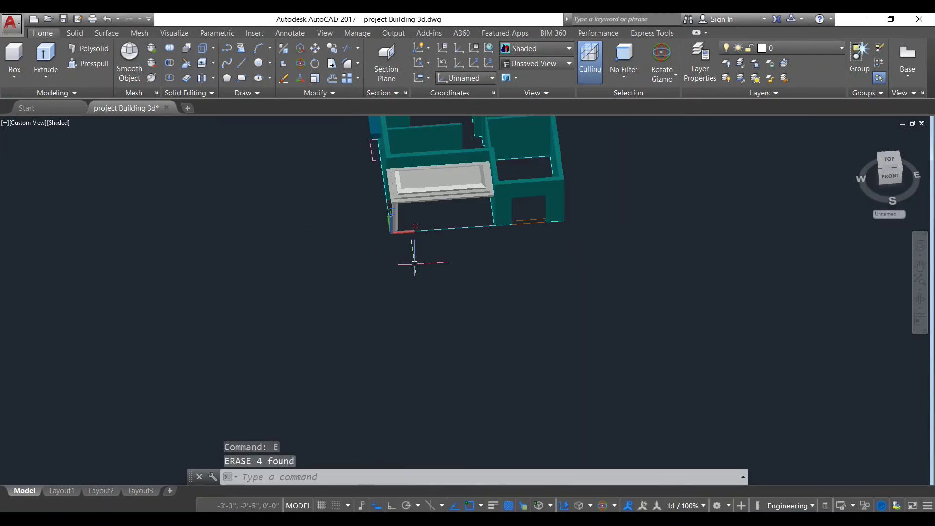
mouse_move(418, 257)
shift+middle_down()
mouse_move(419, 233)
mouse_move(492, 235)
mouse_move(438, 236)
mouse_move(641, 169)
mouse_move(513, 221)
shift+middle_up()
scroll(513, 220, up, 5)
Step: Move the porch slab to layer 3d chajjas and the column to 3d walls
click(508, 227)
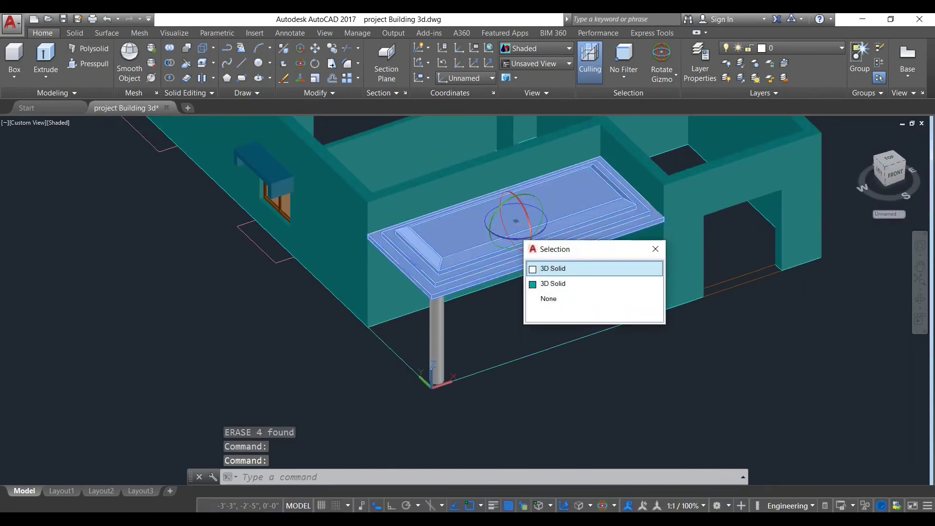
click(656, 248)
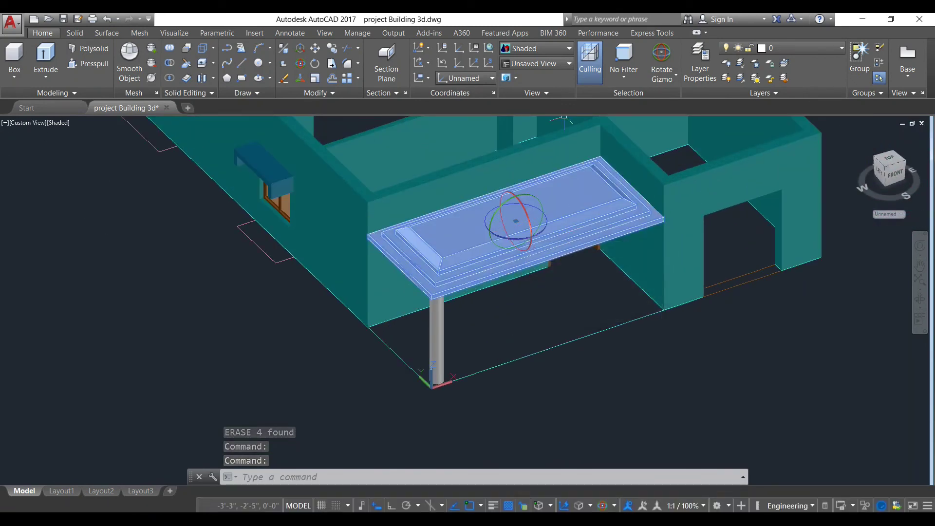
click(803, 48)
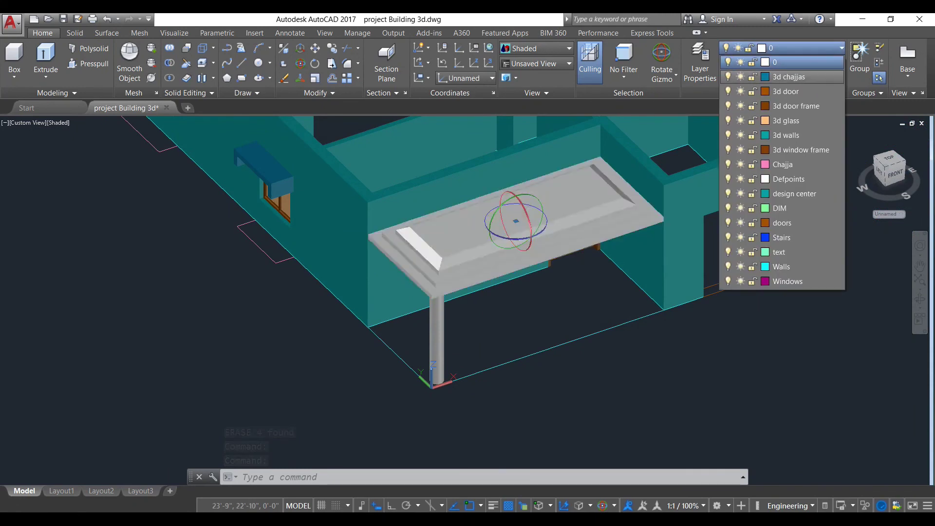
click(779, 77)
key(Escape)
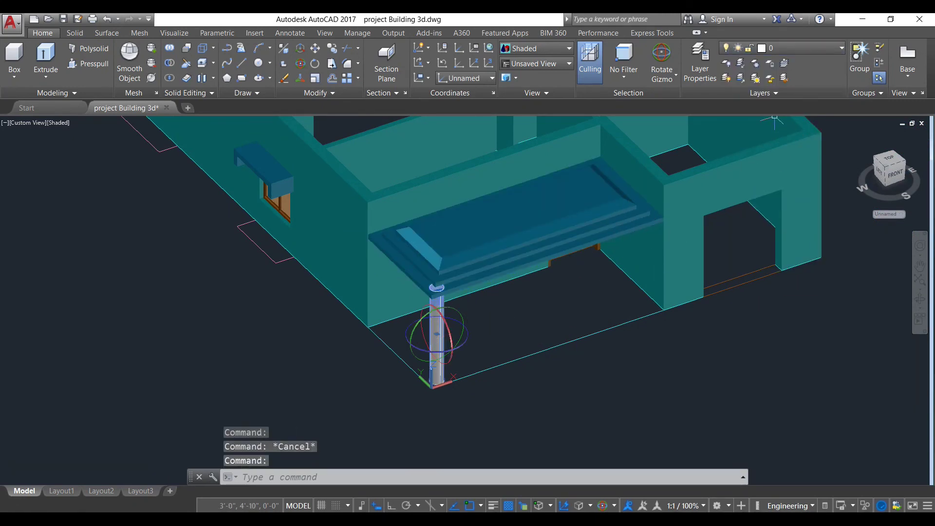
click(803, 48)
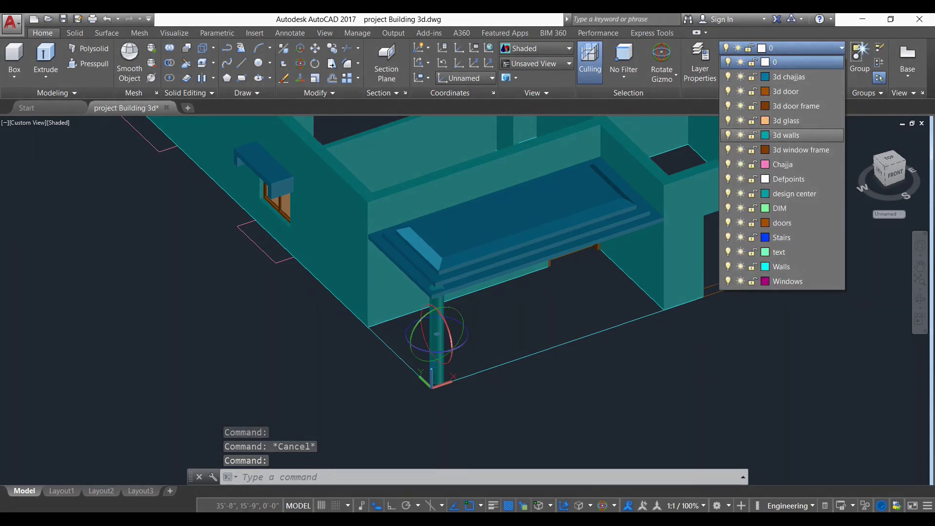
click(784, 135)
key(Escape)
scroll(579, 306, down, 1)
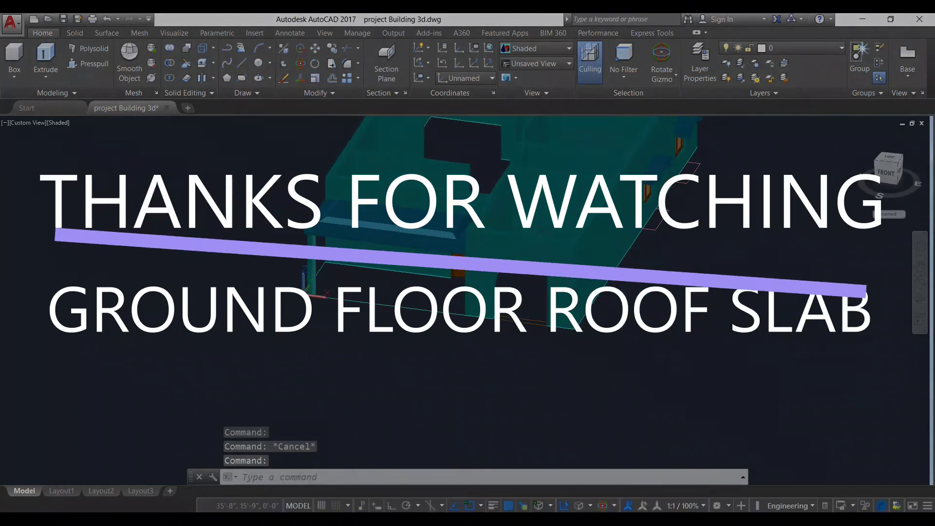
scroll(526, 333, down, 2)
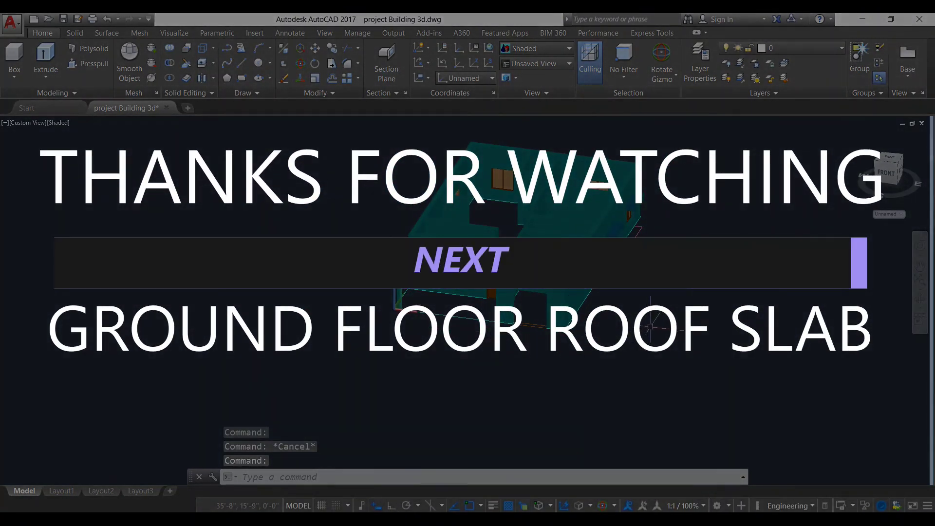